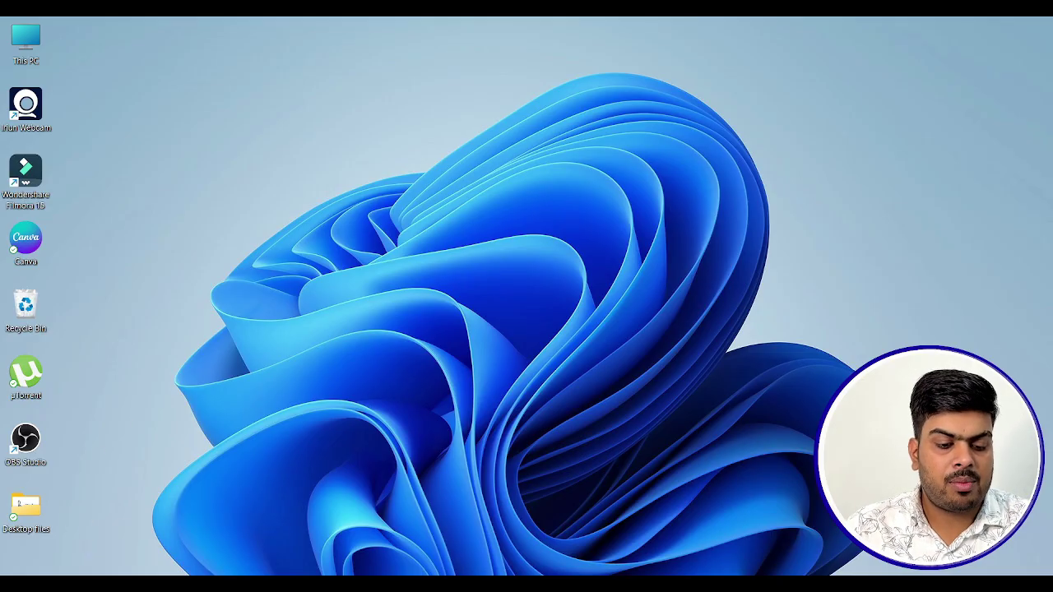
# Step: Launch Excel from the Windows search and close it from its start screen
pyautogui.press('super')
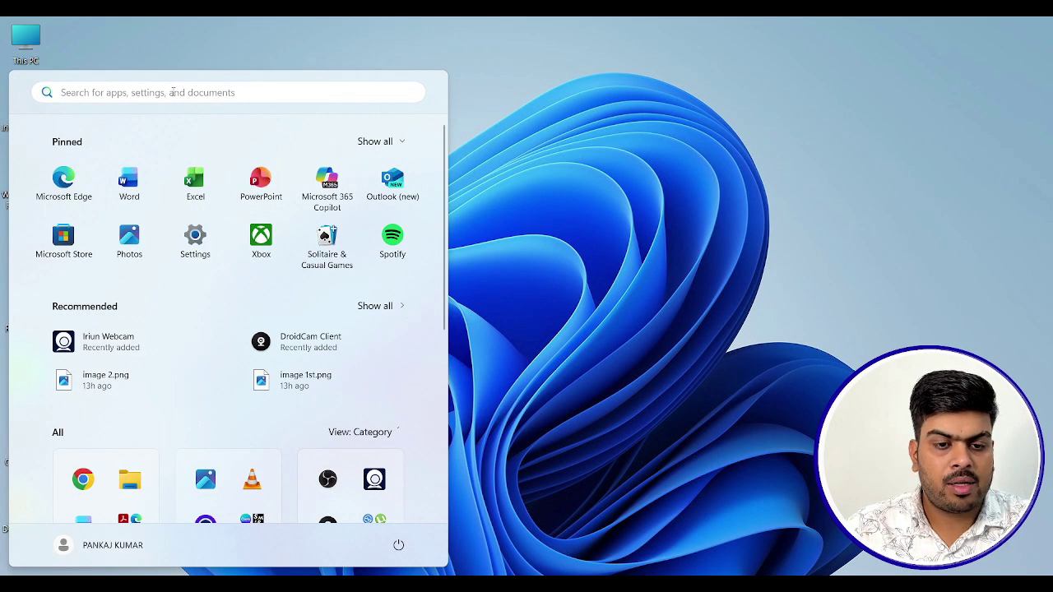
pyautogui.click(173, 93)
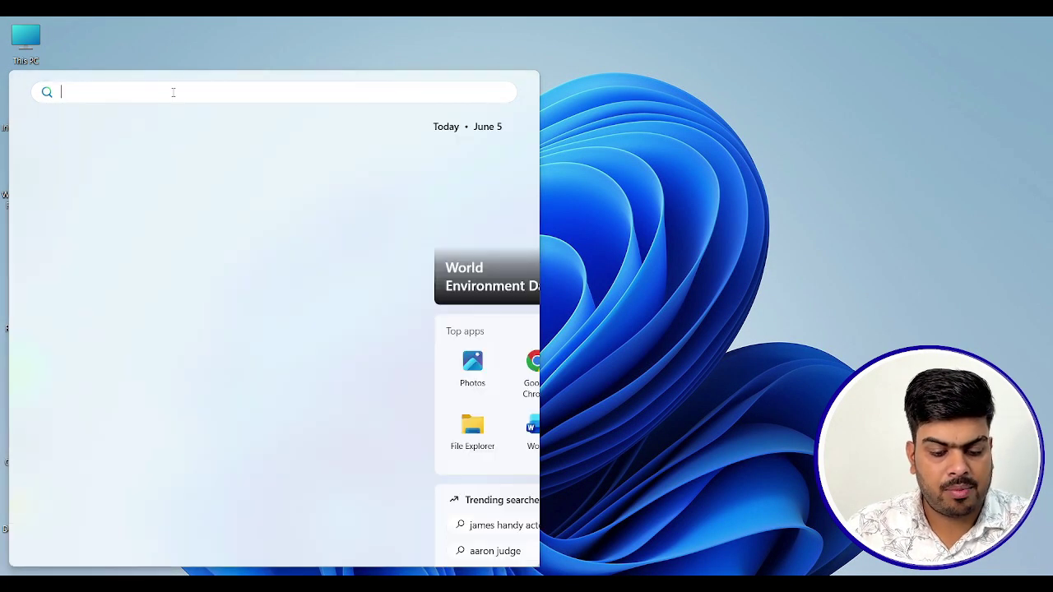
pyautogui.write('cxcel')
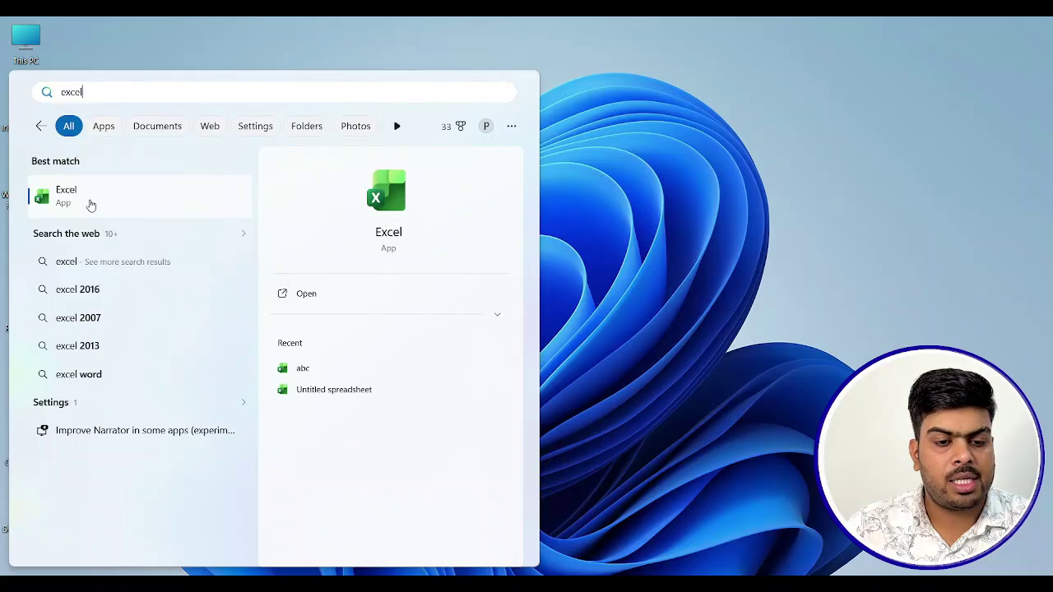
pyautogui.click(90, 203)
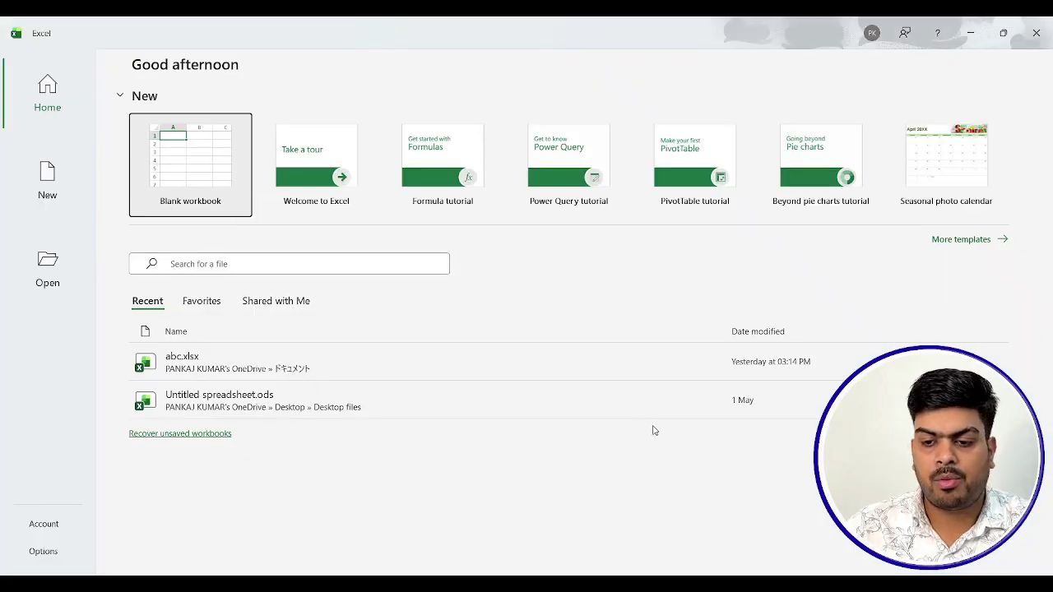
pyautogui.click(1037, 34)
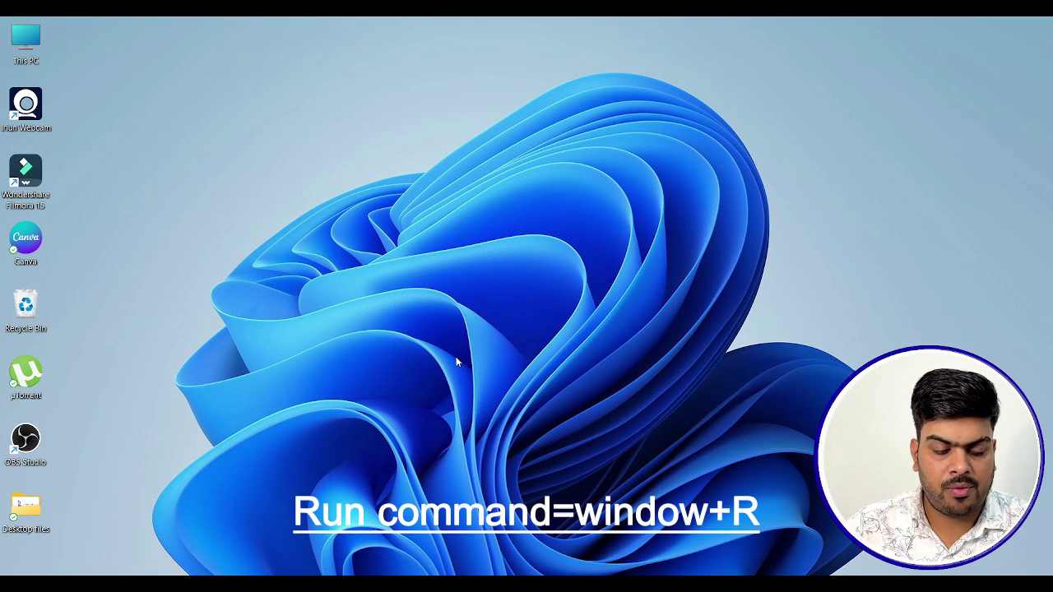
# Step: Launch Excel with the Windows Run command "excel" and create a blank workbook
pyautogui.press('super+r')
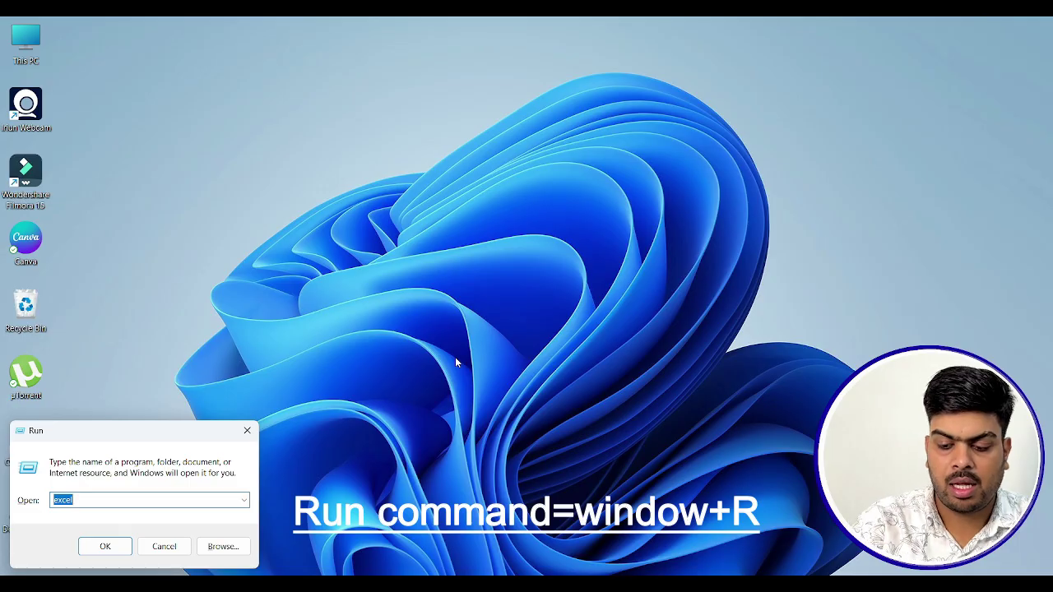
pyautogui.press('BackSpace')
pyautogui.write('e')
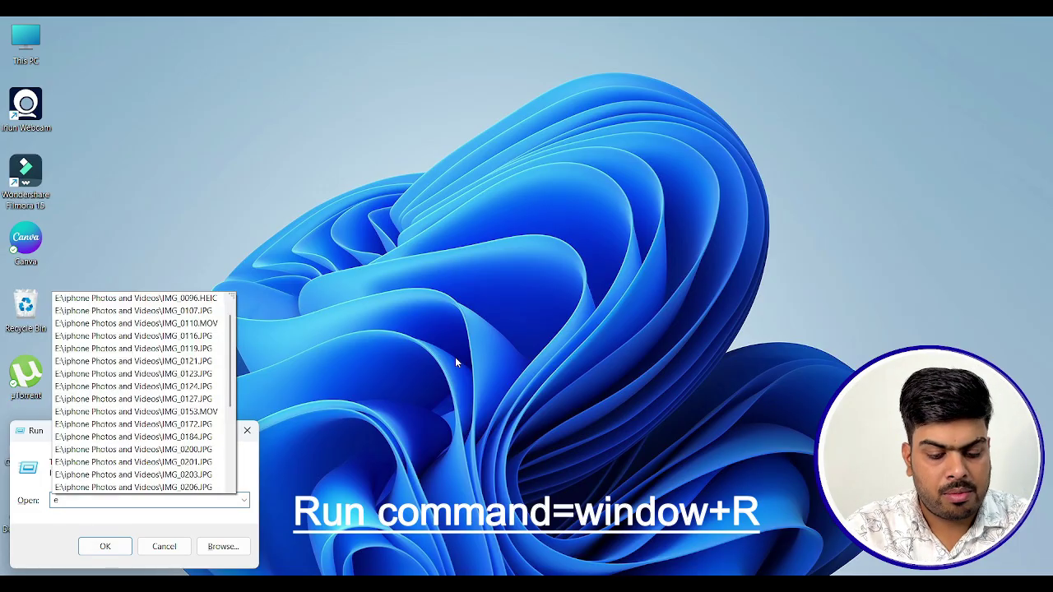
pyautogui.write('xcel')
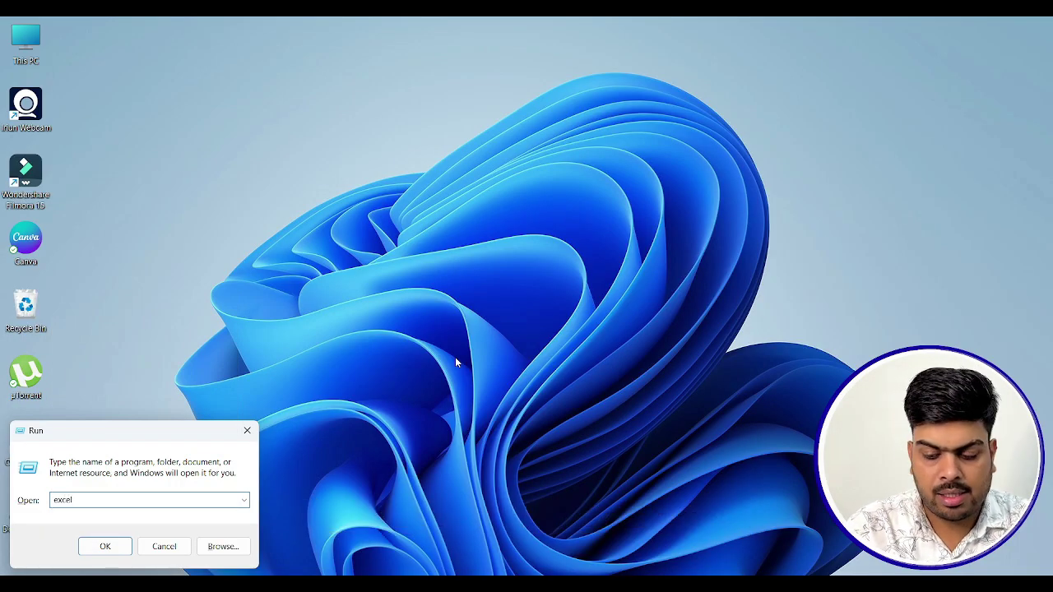
pyautogui.press('Return')
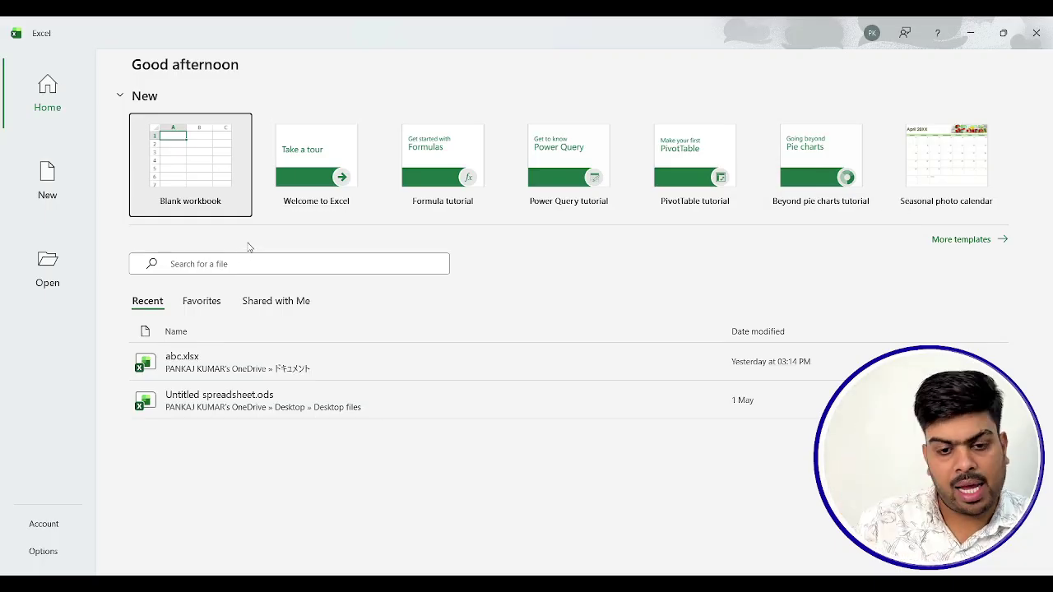
pyautogui.click(203, 171)
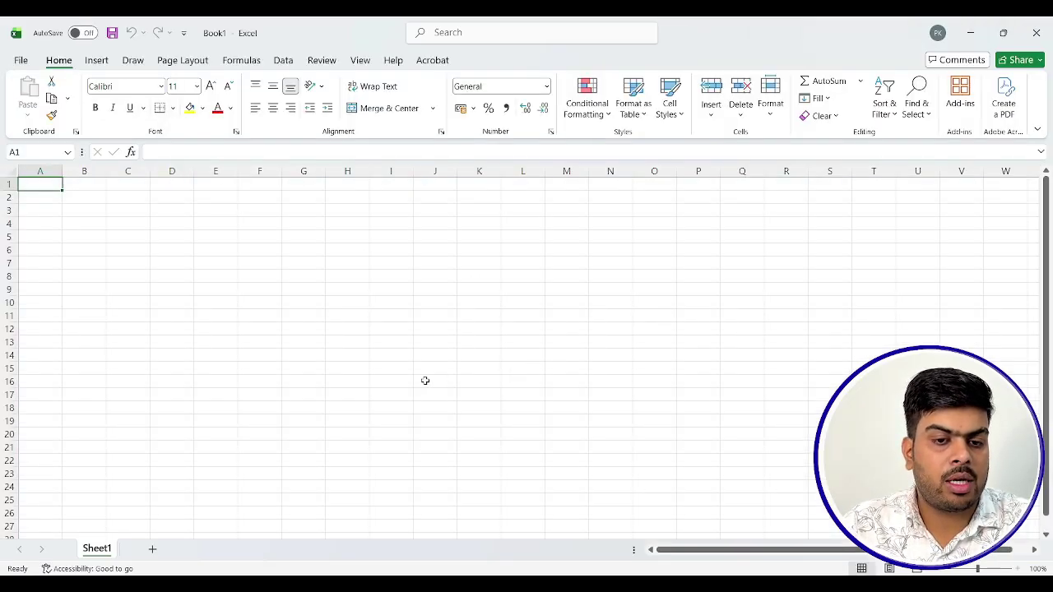
pyautogui.click(333, 344)
pyautogui.click(282, 261)
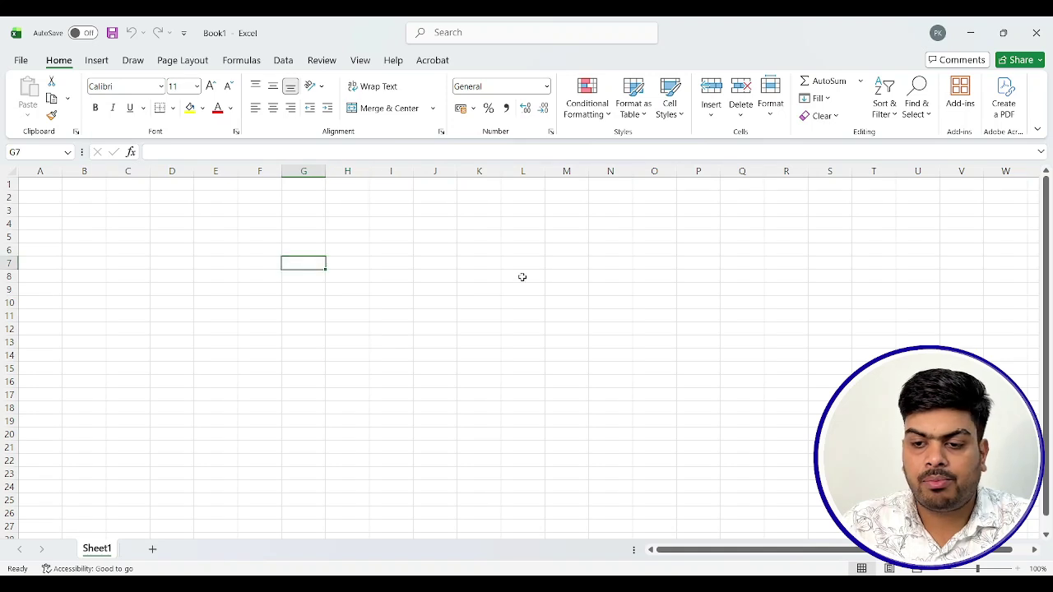
pyautogui.click(642, 292)
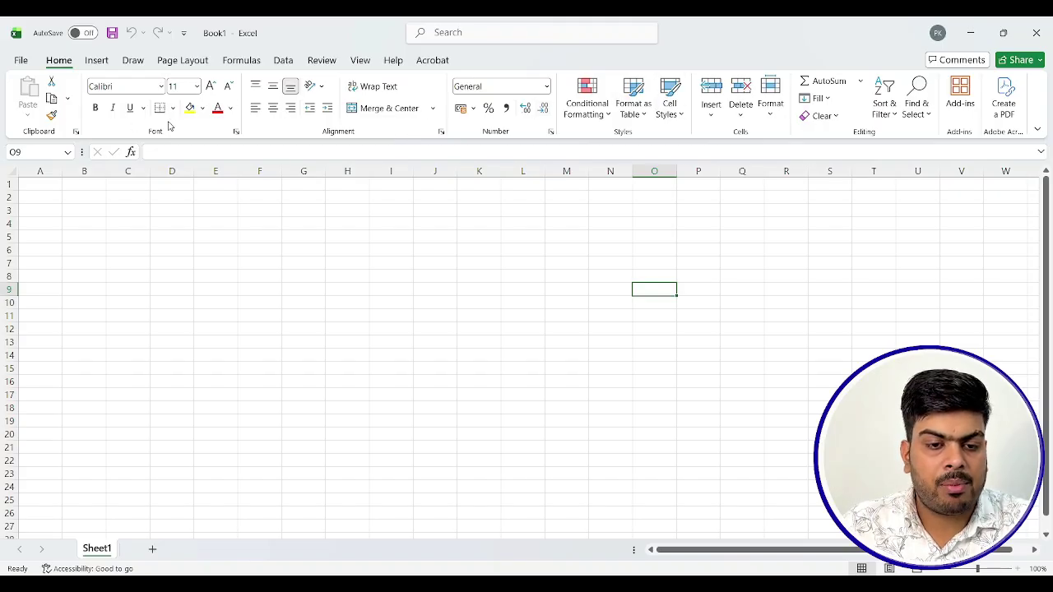
pyautogui.press('Down')
pyautogui.press('Down')
pyautogui.press('Down')
pyautogui.press('Left')
pyautogui.press('Left')
pyautogui.press('Left')
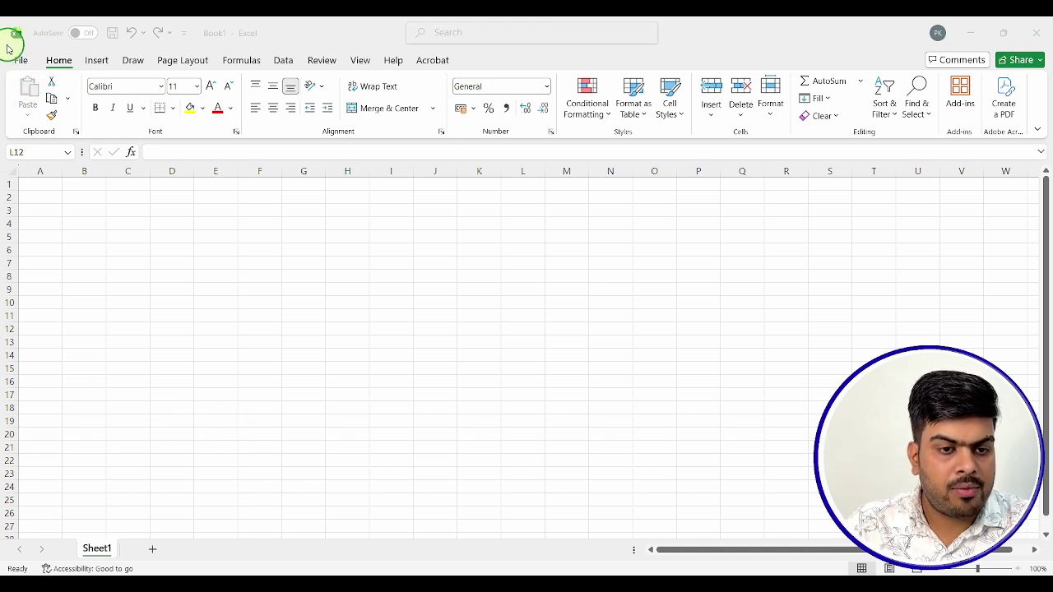
pyautogui.moveTo(10, 45)
pyautogui.mouseDown()
pyautogui.moveTo(81, 70)
pyautogui.moveTo(464, 68)
pyautogui.mouseUp()
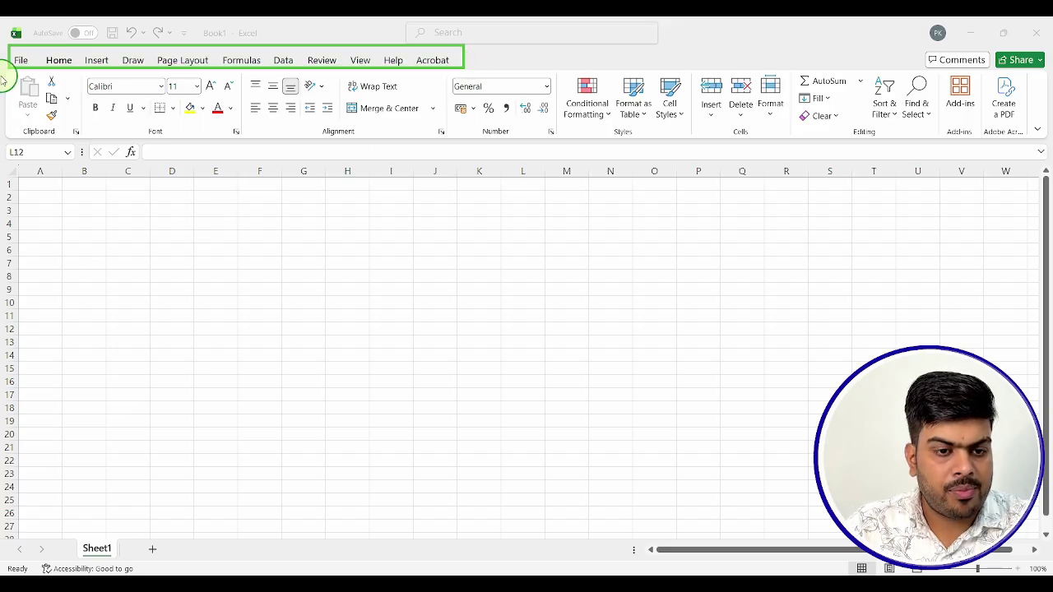
pyautogui.moveTo(6, 74); pyautogui.dragTo(81, 141)
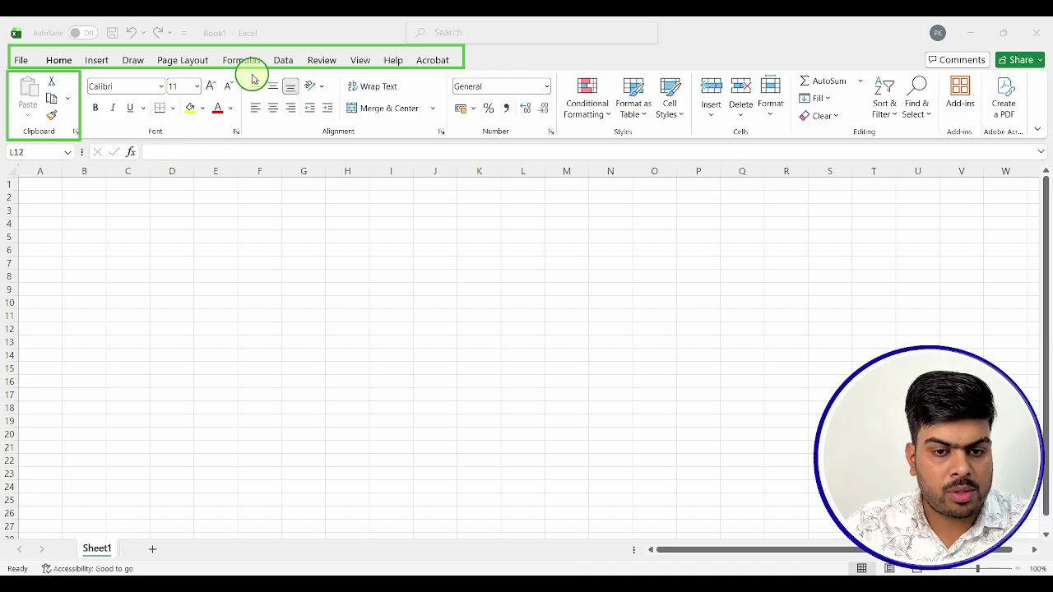
pyautogui.moveTo(247, 75)
pyautogui.mouseDown()
pyautogui.moveTo(315, 112)
pyautogui.moveTo(448, 144)
pyautogui.moveTo(444, 137)
pyautogui.mouseUp()
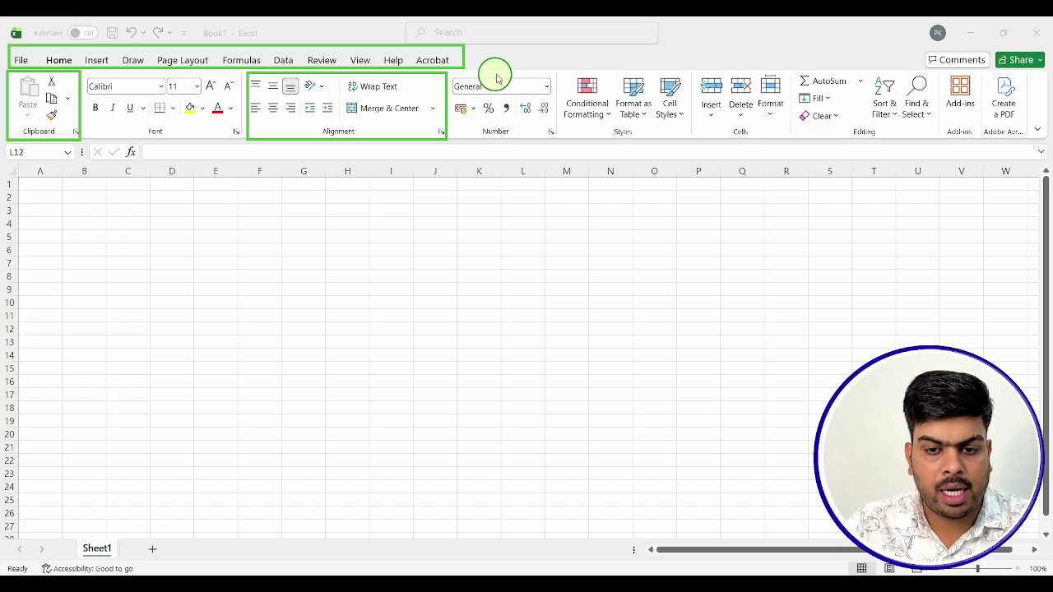
pyautogui.moveTo(458, 75); pyautogui.dragTo(562, 134)
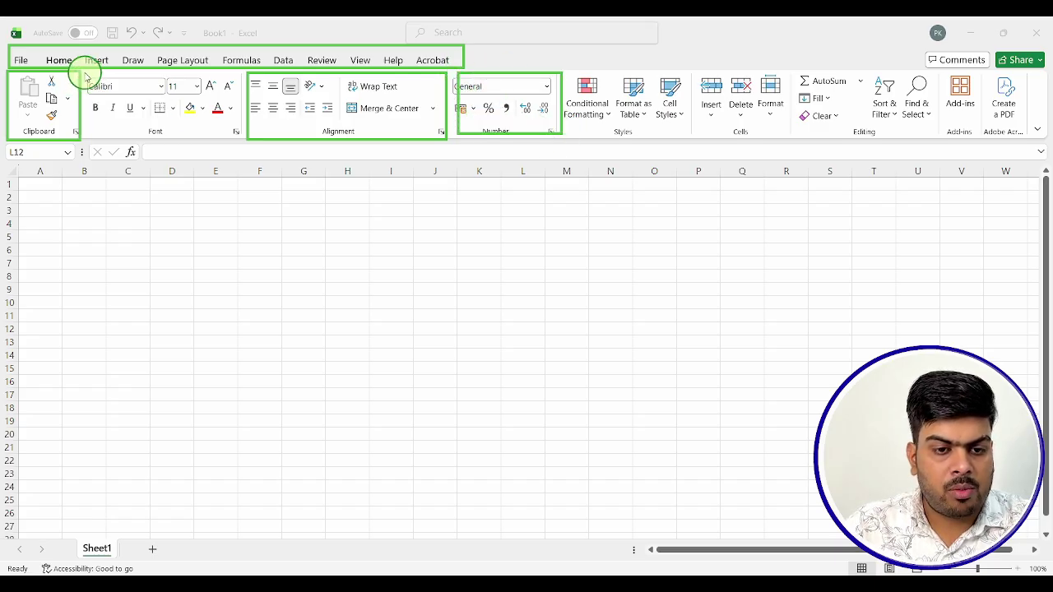
pyautogui.moveTo(85, 74)
pyautogui.mouseDown()
pyautogui.moveTo(119, 120)
pyautogui.moveTo(243, 140)
pyautogui.mouseUp()
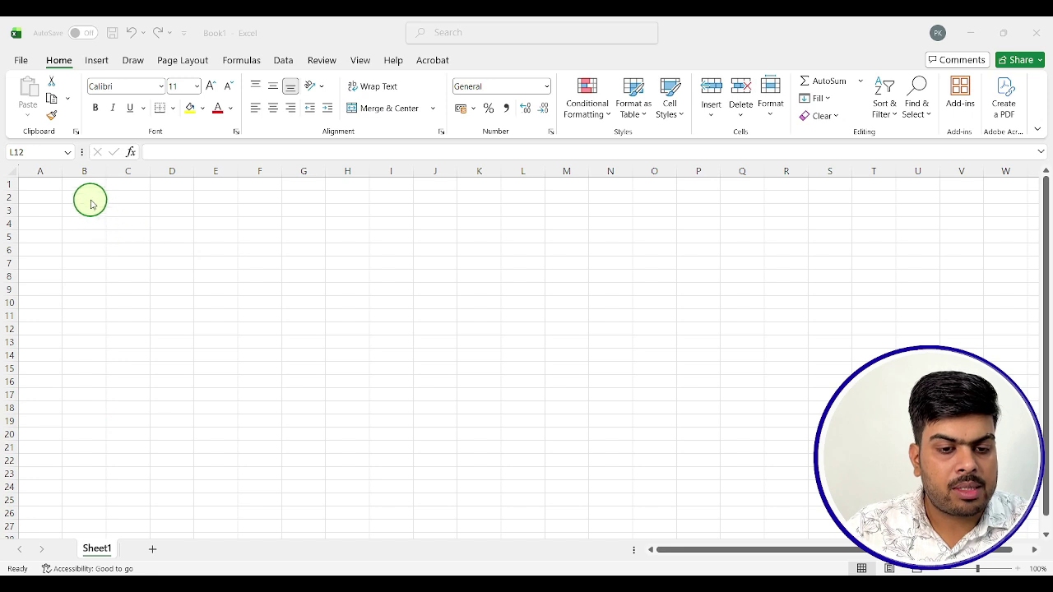
pyautogui.click(180, 239)
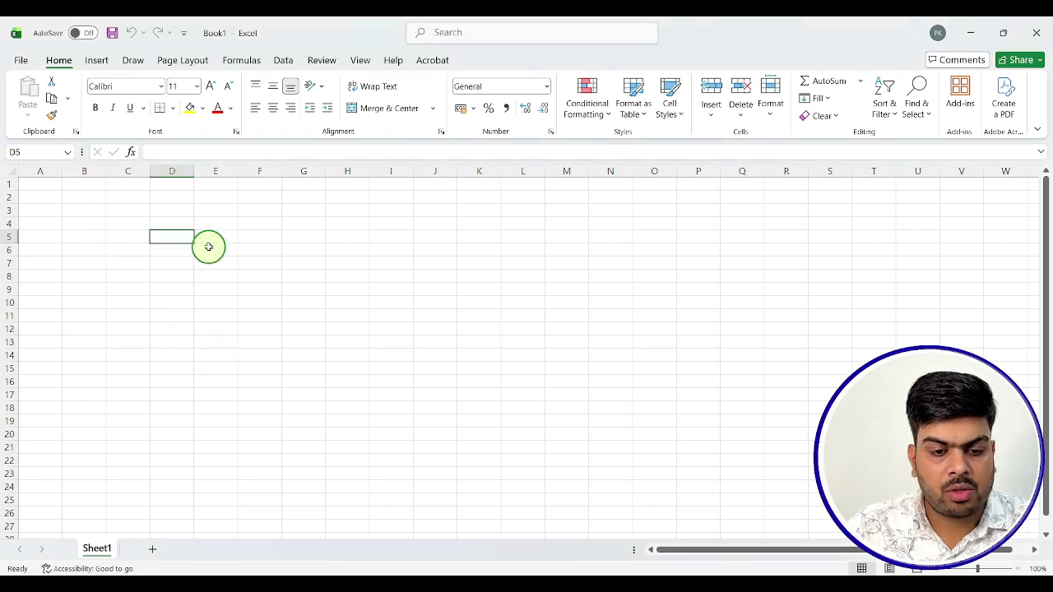
pyautogui.click(255, 235)
pyautogui.click(349, 237)
pyautogui.click(347, 300)
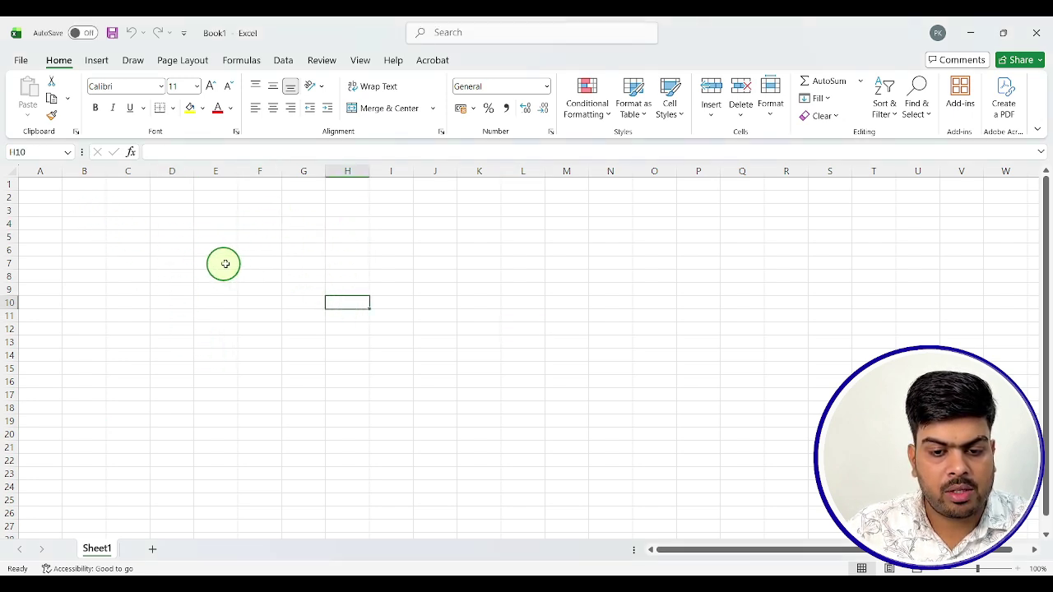
pyautogui.click(216, 237)
pyautogui.click(125, 224)
pyautogui.click(71, 209)
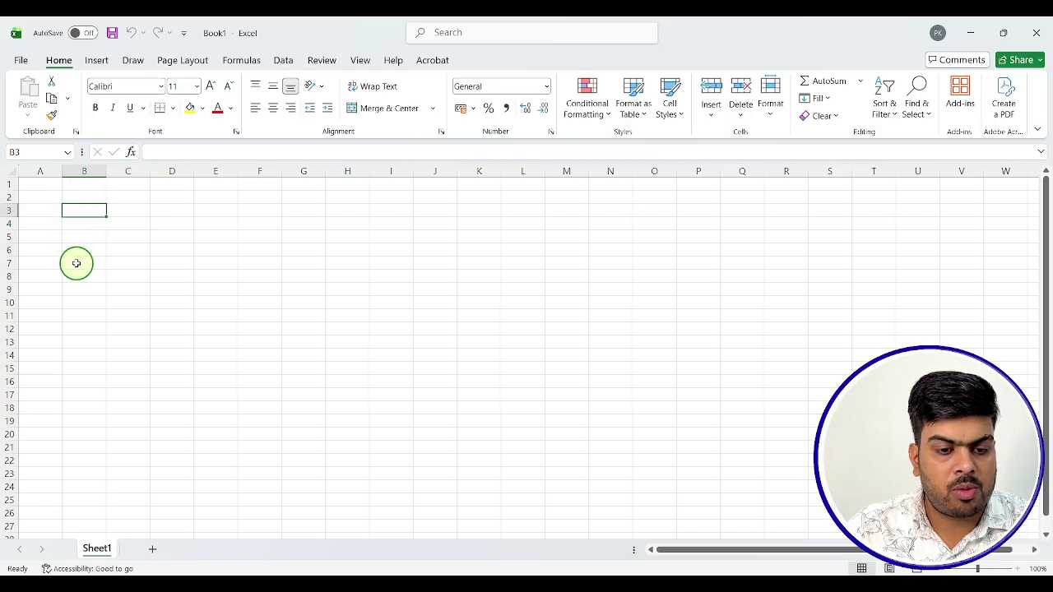
pyautogui.click(75, 261)
pyautogui.click(115, 352)
pyautogui.click(291, 301)
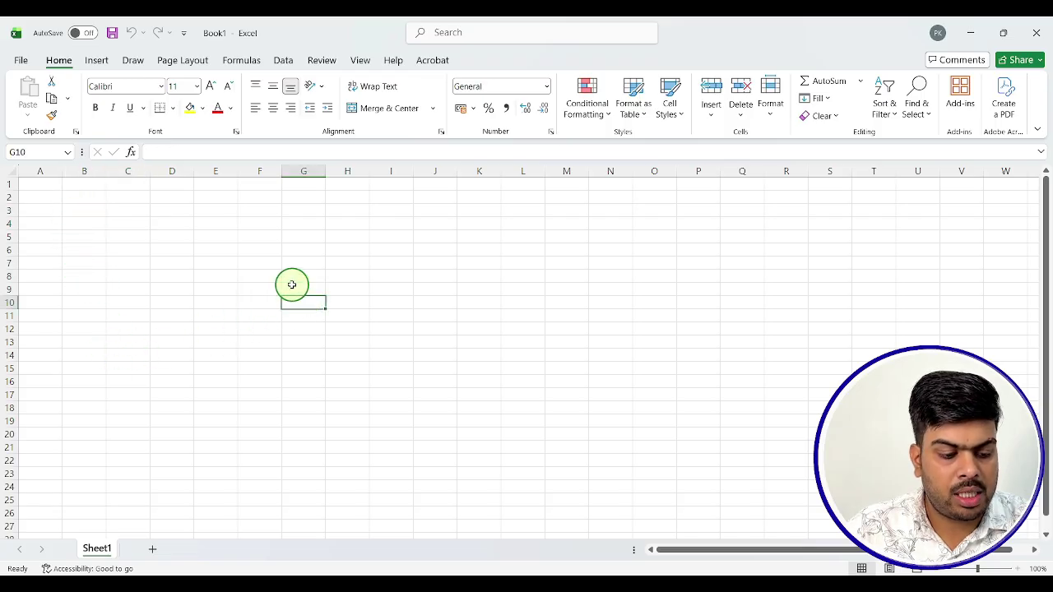
pyautogui.click(435, 263)
pyautogui.click(479, 370)
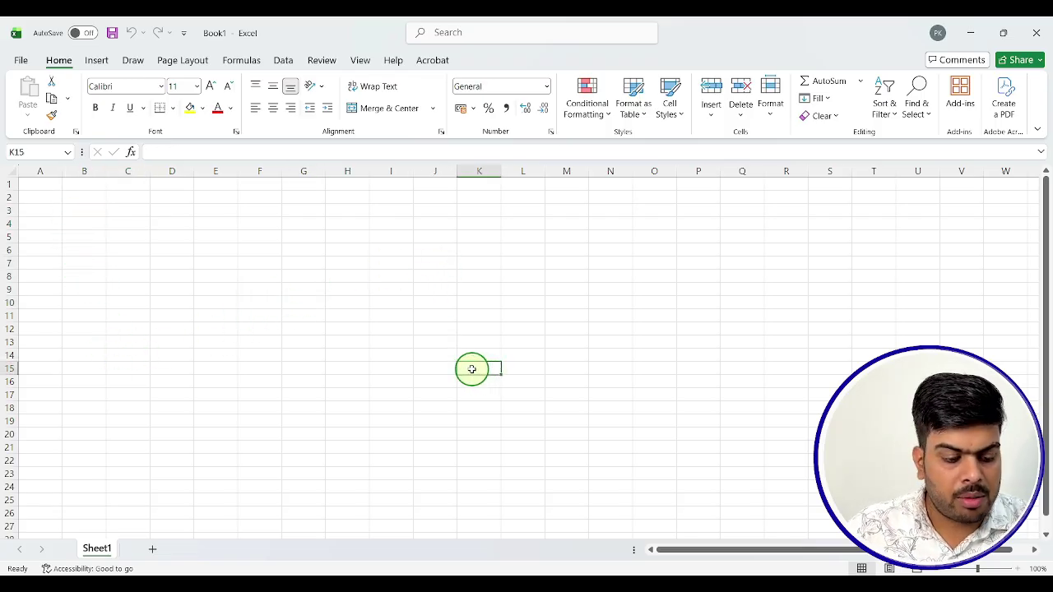
pyautogui.click(125, 212)
pyautogui.click(124, 235)
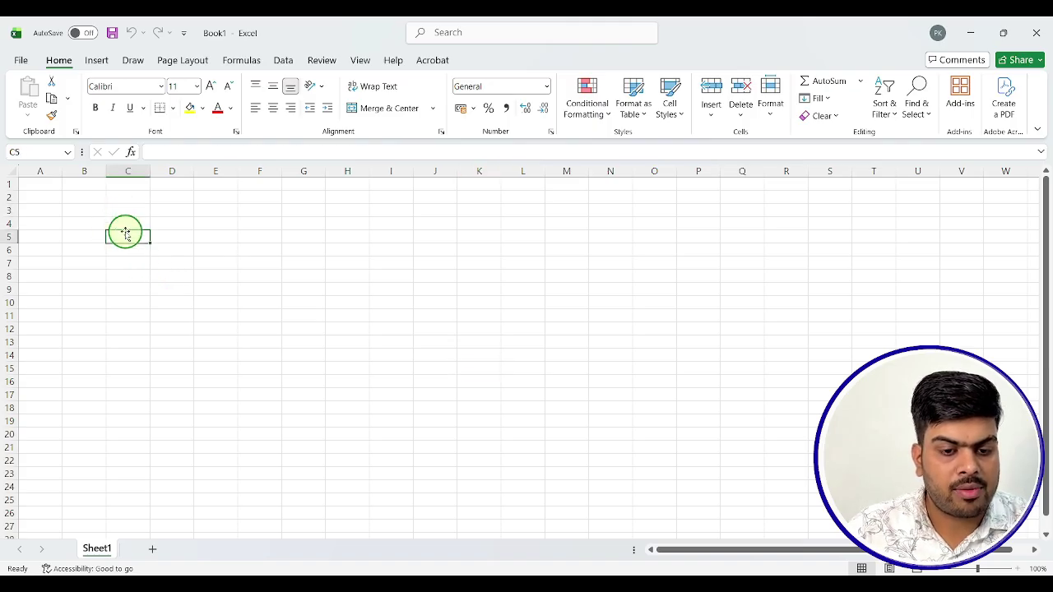
# Step: Enter ".xlsx" in cell C3 and enlarge the font size of row 3 to 22
pyautogui.click(134, 214)
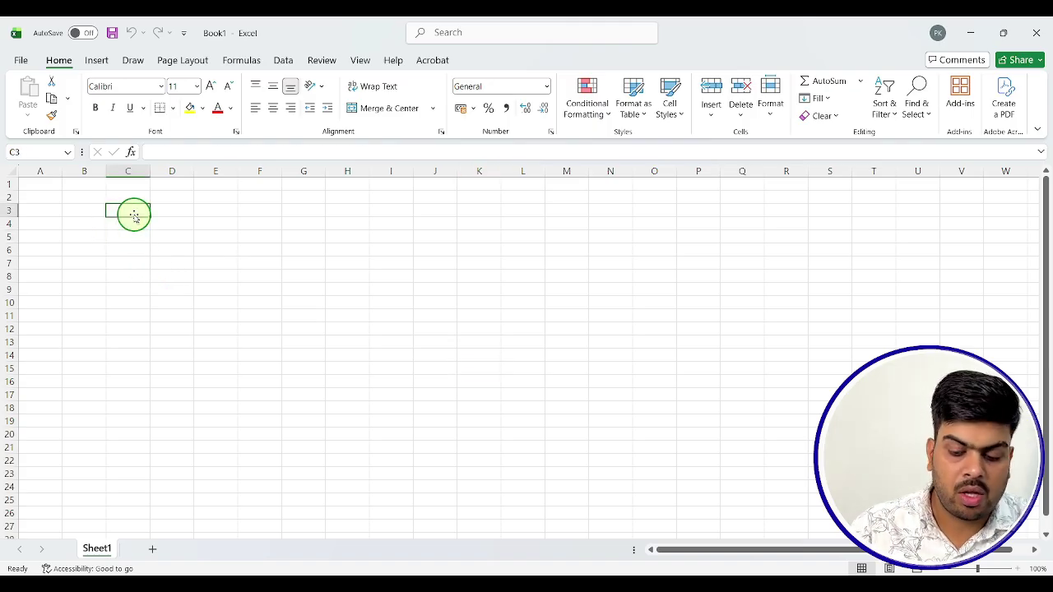
pyautogui.write('.xlsx')
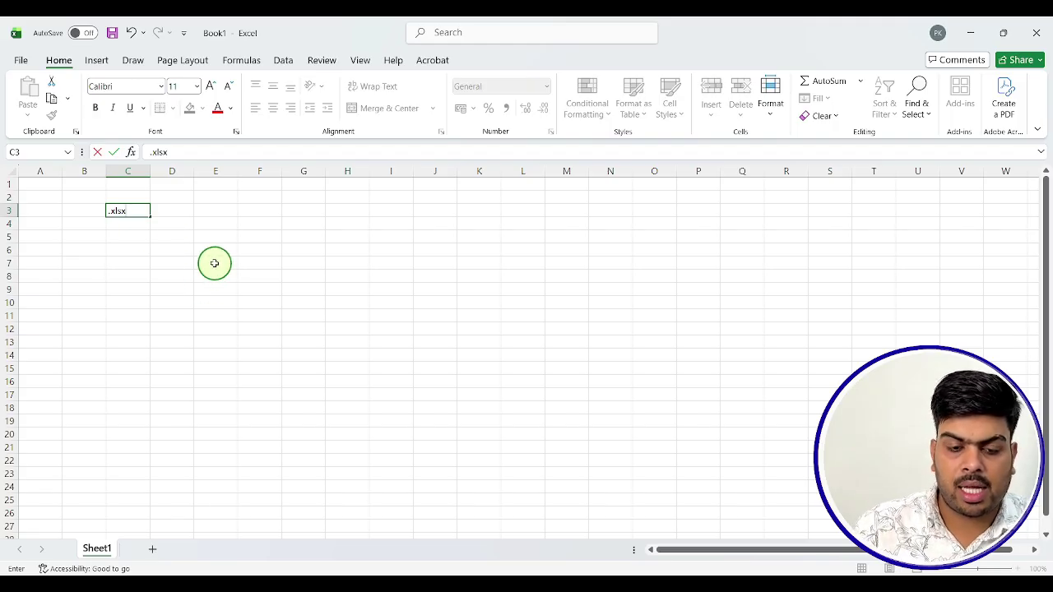
pyautogui.click(6, 213)
pyautogui.moveTo(12, 217); pyautogui.dragTo(16, 230)
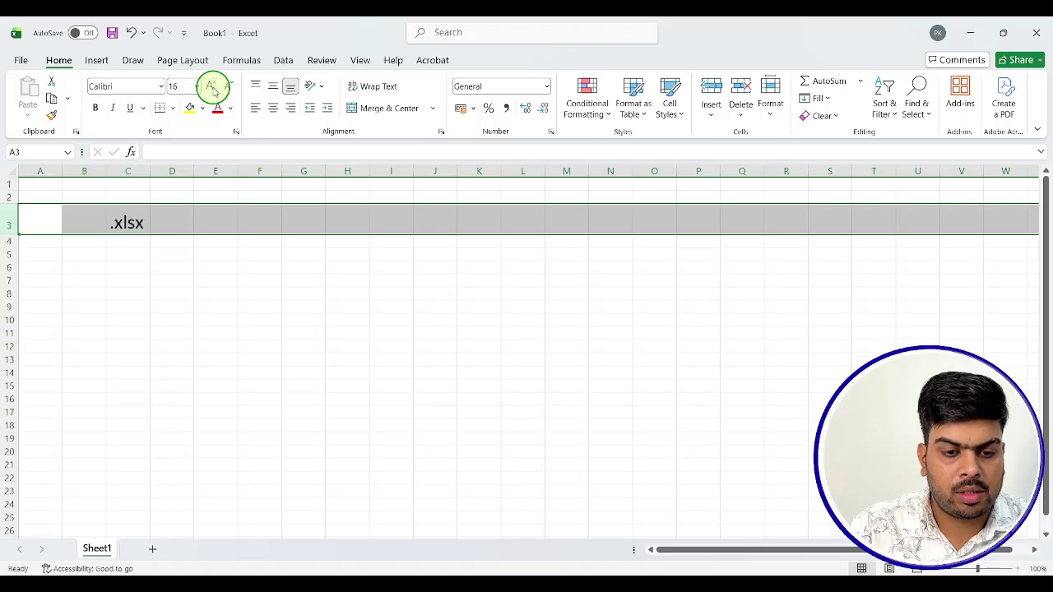
pyautogui.click(212, 255)
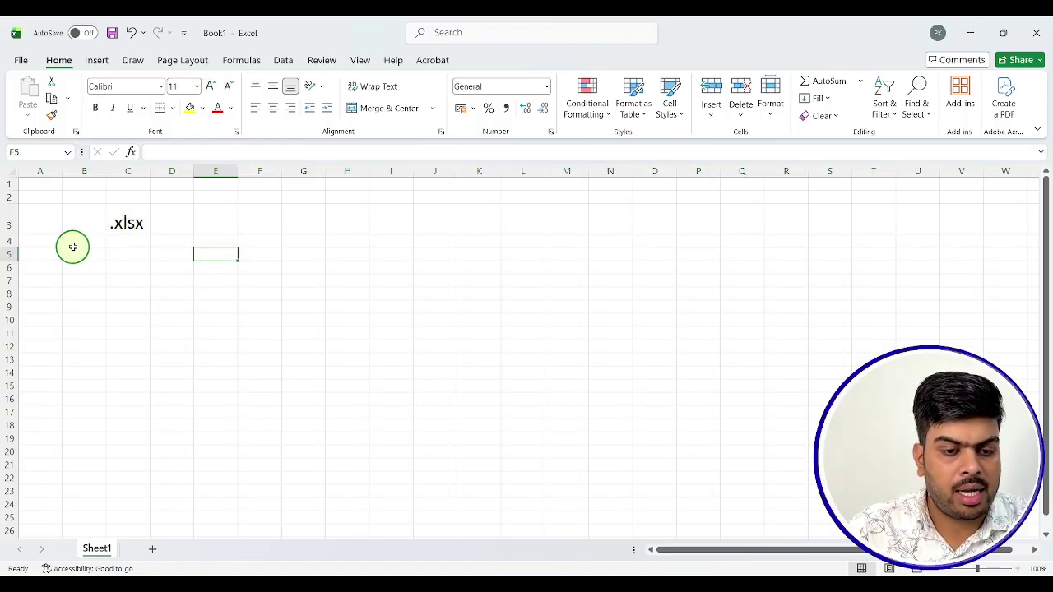
pyautogui.click(45, 224)
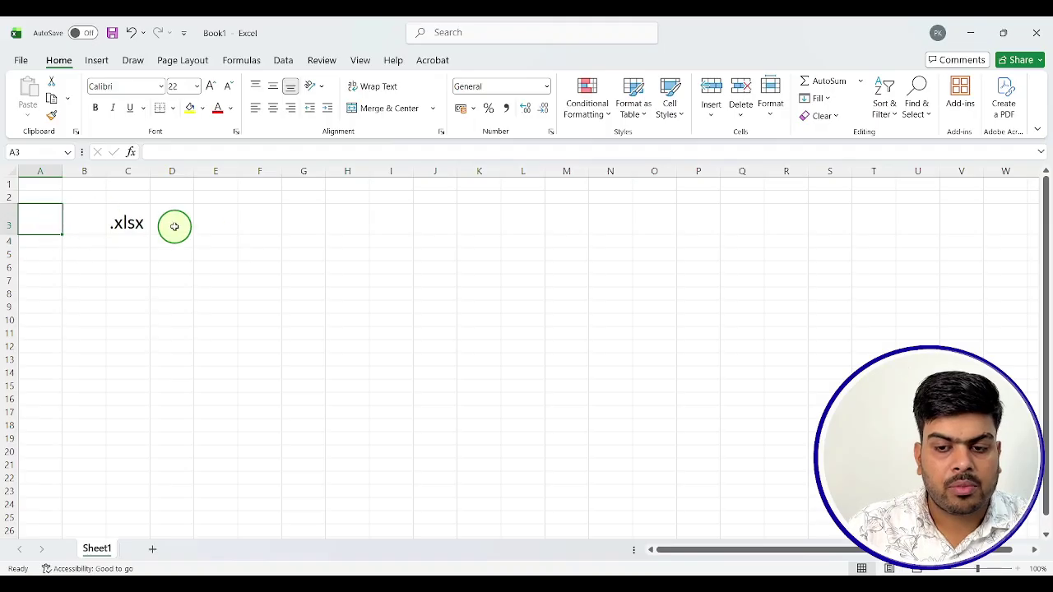
pyautogui.click(116, 223)
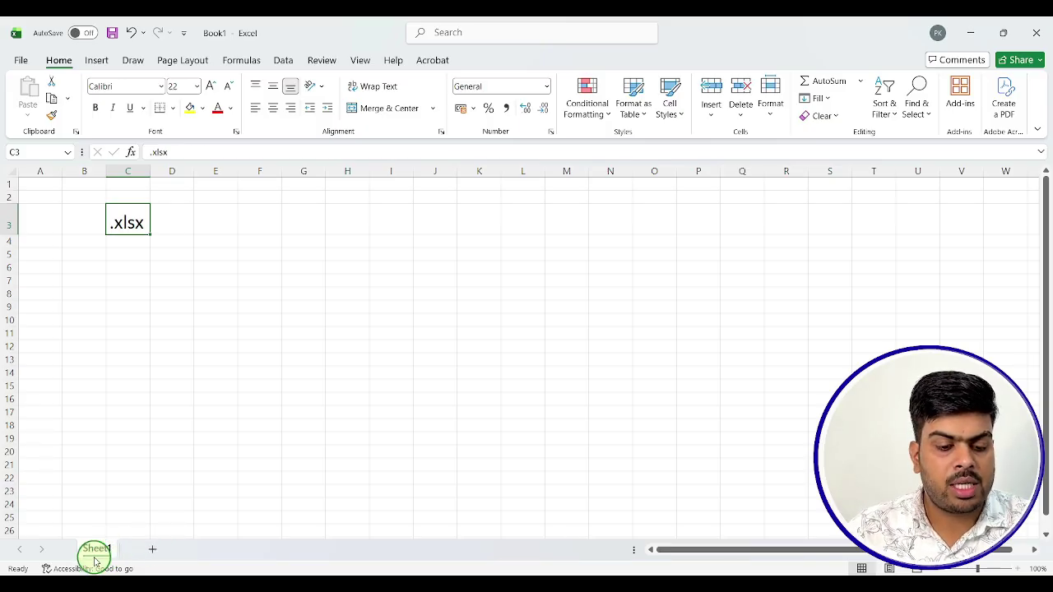
# Step: Add three new blank worksheets to the workbook after Sheet1
pyautogui.click(151, 550)
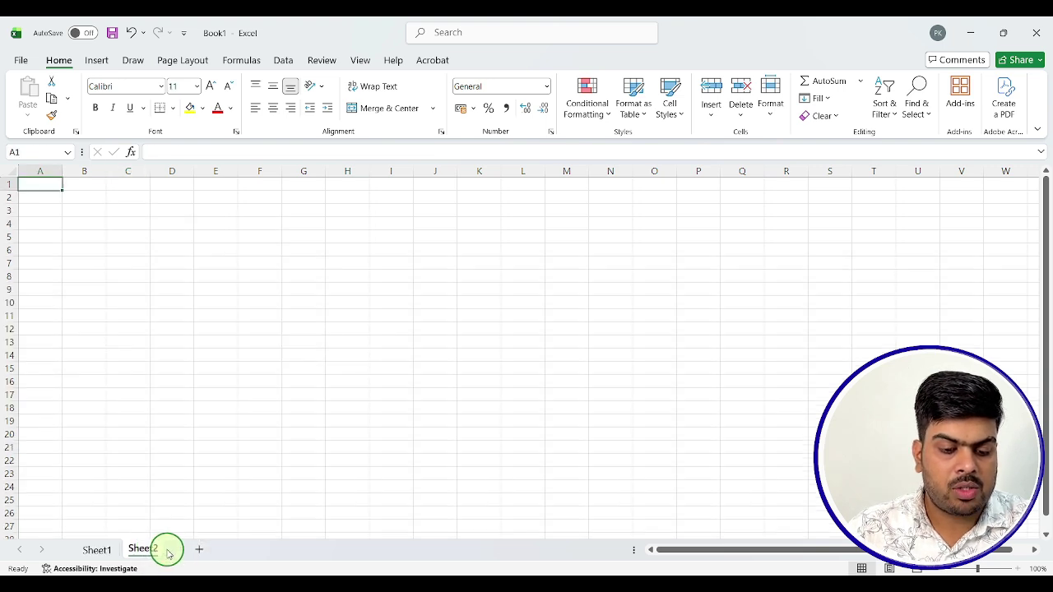
pyautogui.click(198, 549)
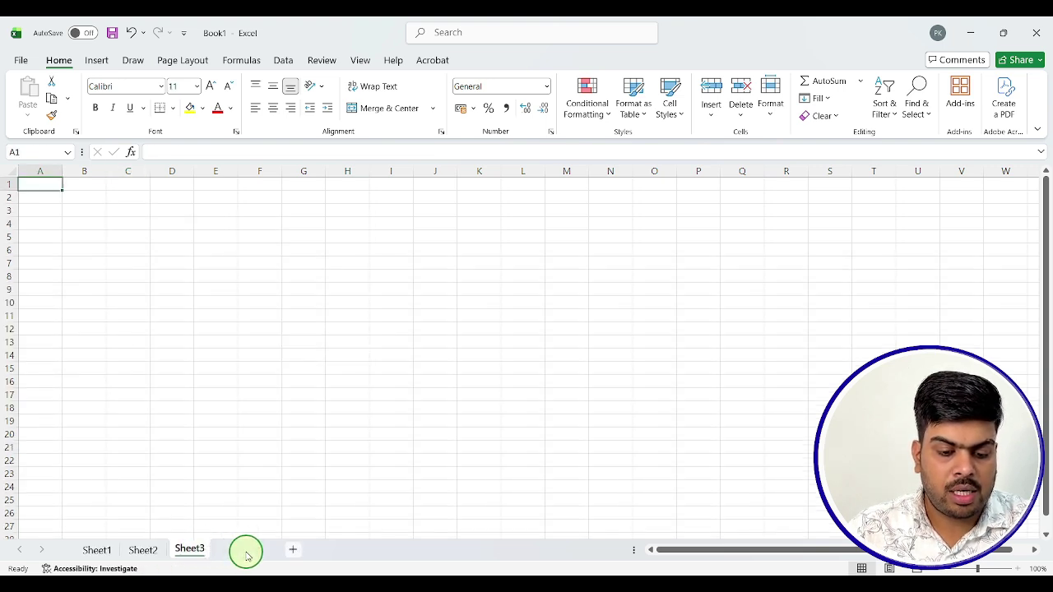
pyautogui.click(246, 551)
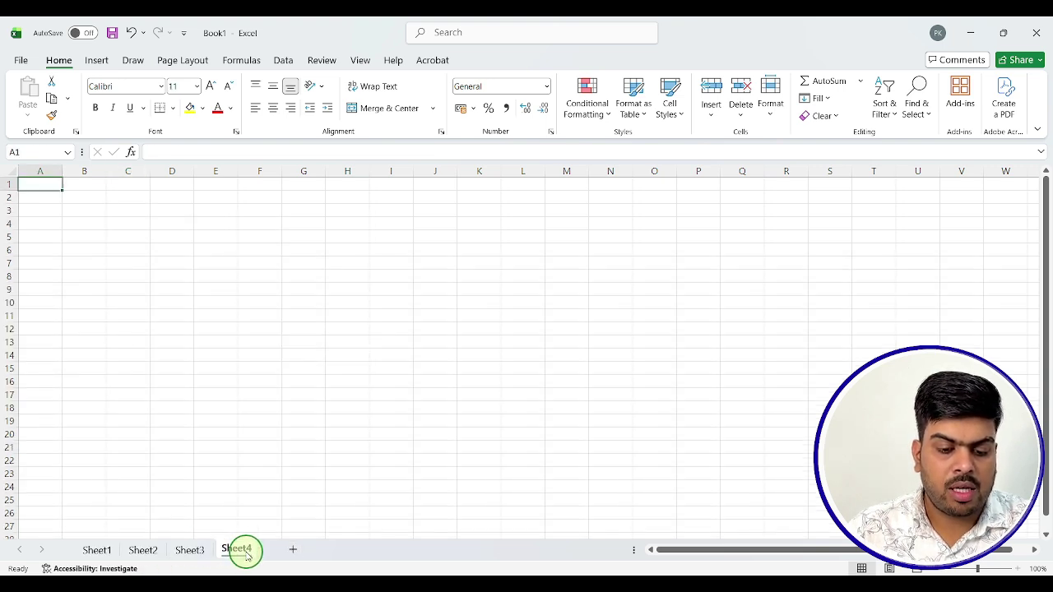
# Step: Rename Sheet1 as "jan"
pyautogui.click(97, 550)
pyautogui.rightClick(97, 550)
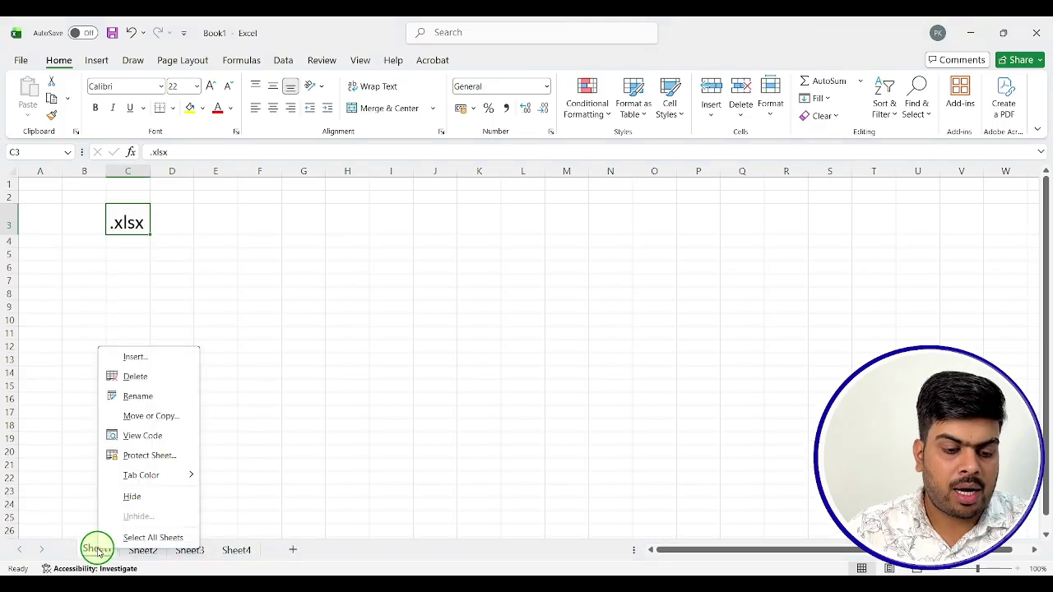
pyautogui.click(142, 396)
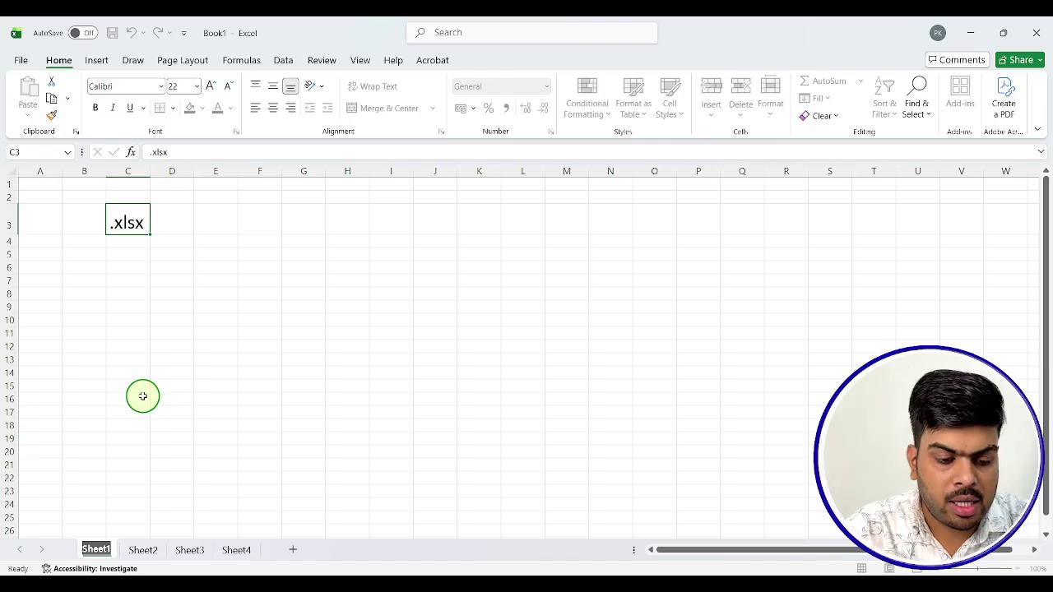
pyautogui.press('BackSpace')
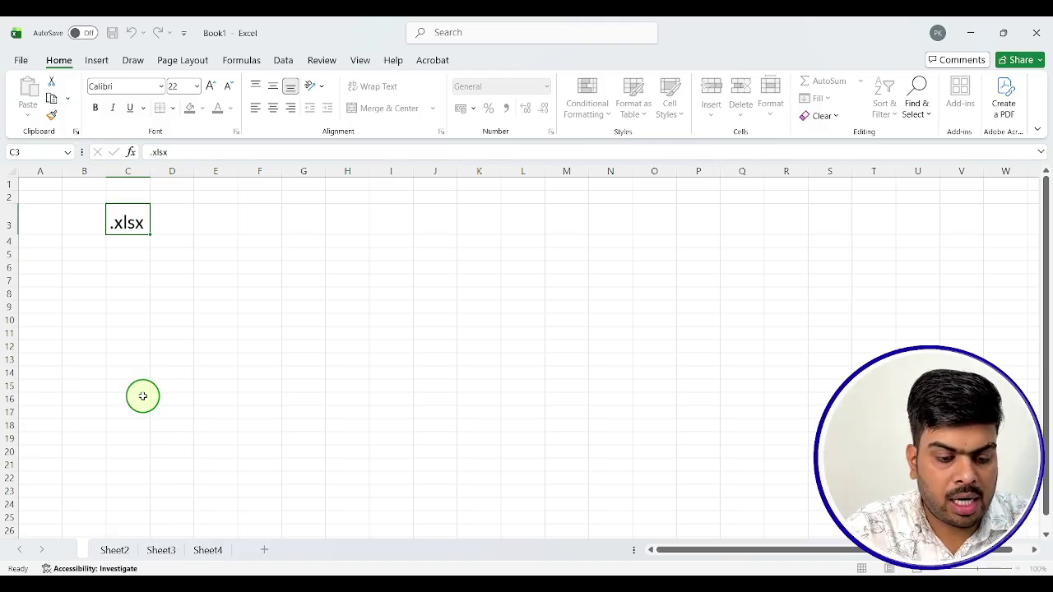
pyautogui.write('jan')
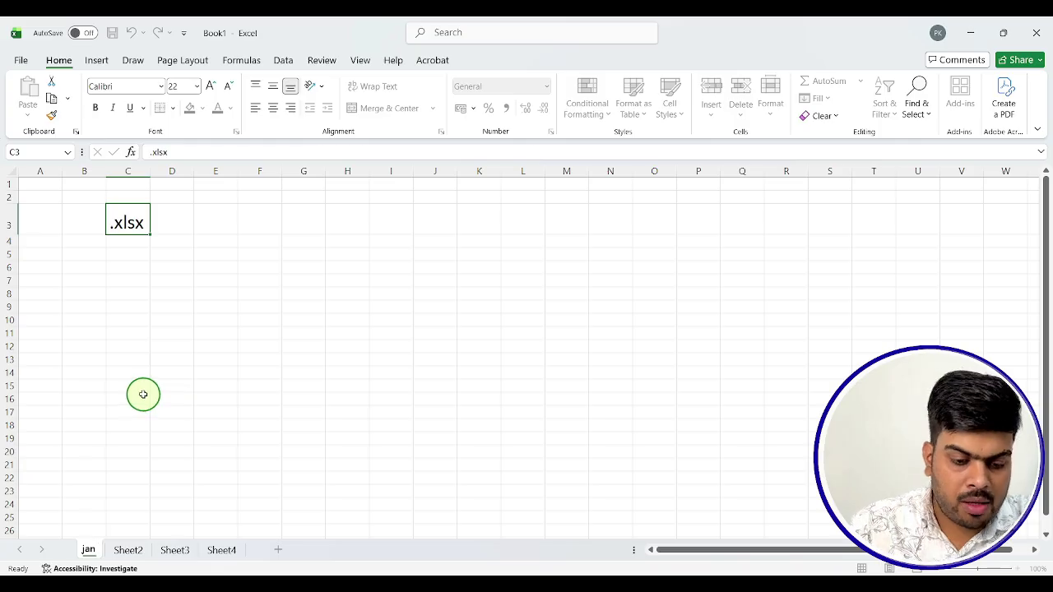
# Step: Rename Sheet2 as "feb"
pyautogui.click(134, 550)
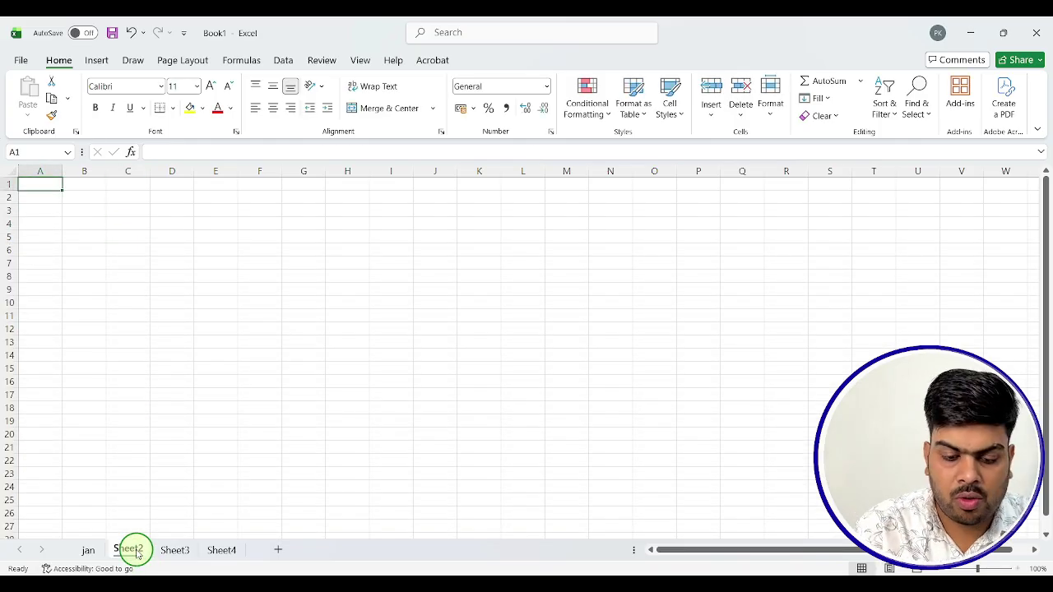
pyautogui.rightClick(134, 549)
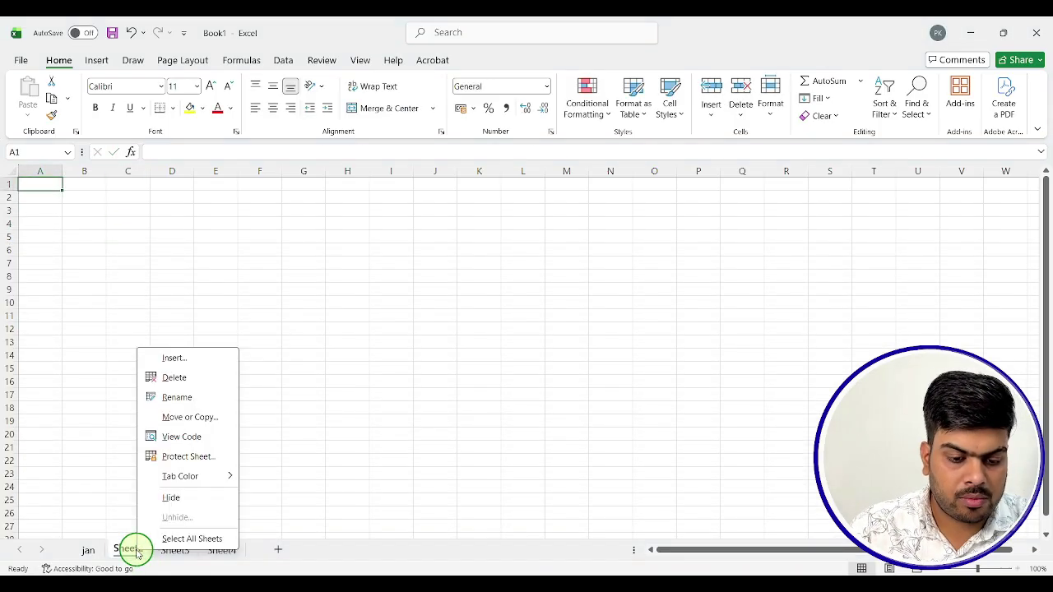
pyautogui.click(151, 395)
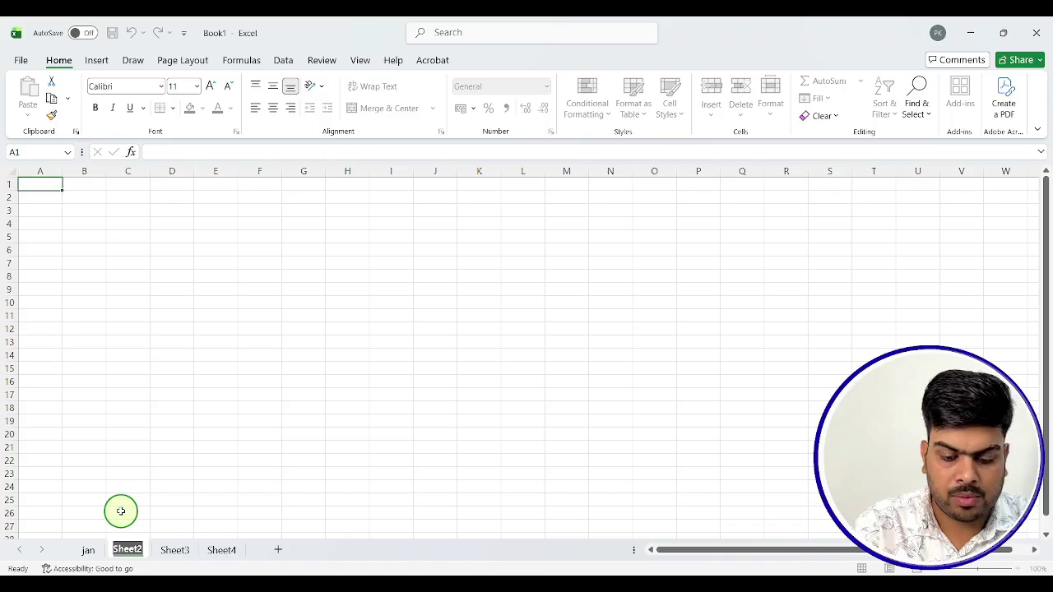
pyautogui.write('feb')
pyautogui.press('Return')
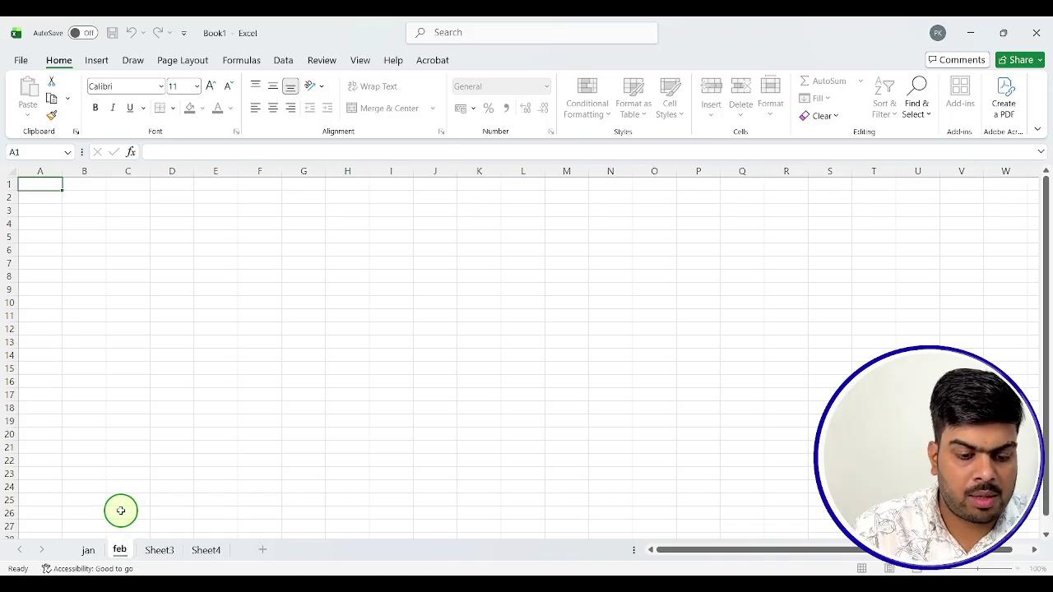
# Step: Rename Sheet3 as "march"
pyautogui.click(171, 549)
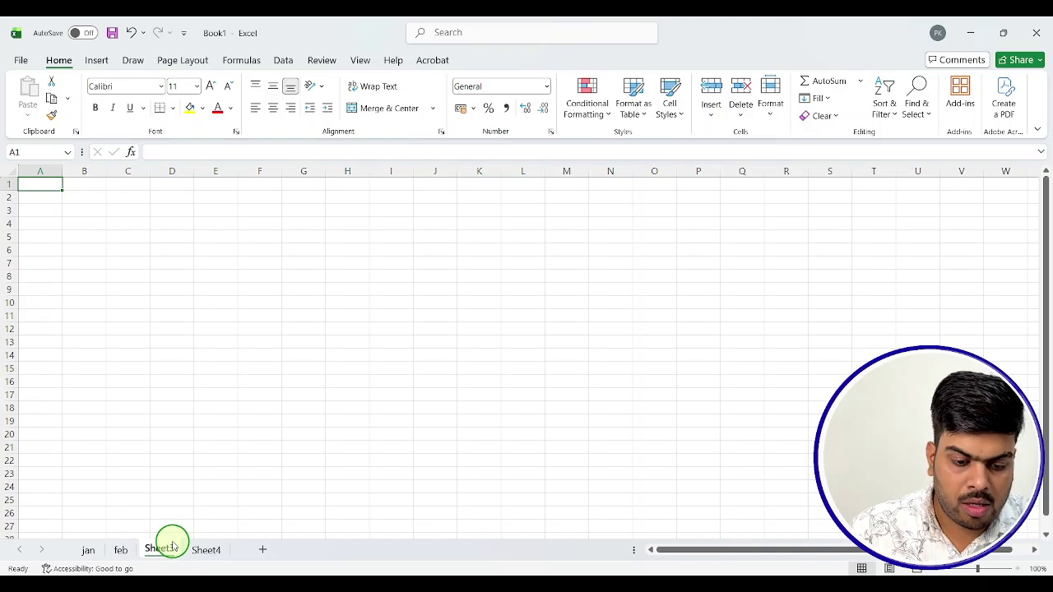
pyautogui.rightClick(173, 547)
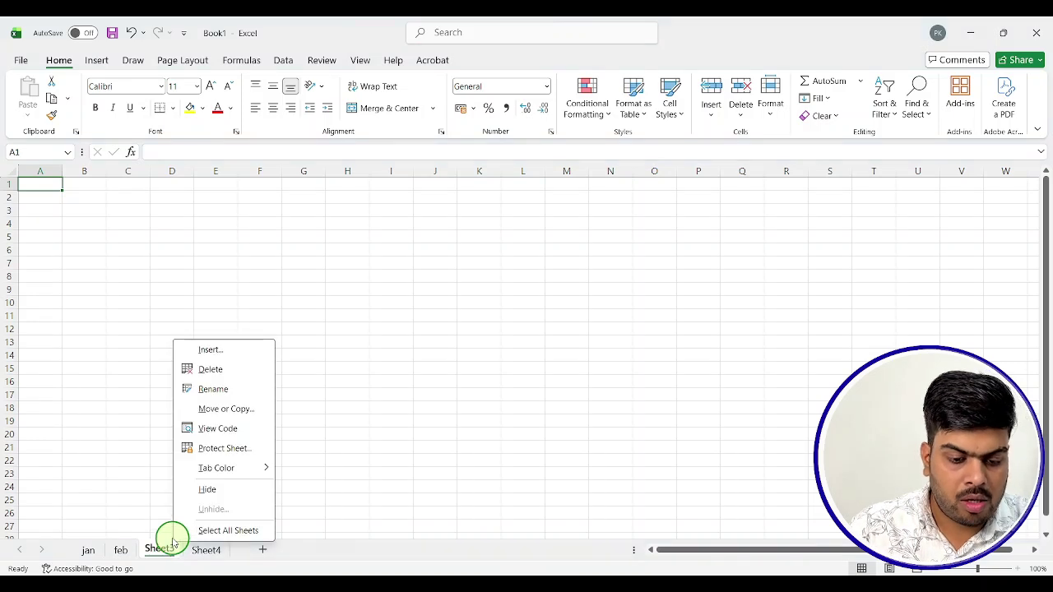
pyautogui.click(225, 390)
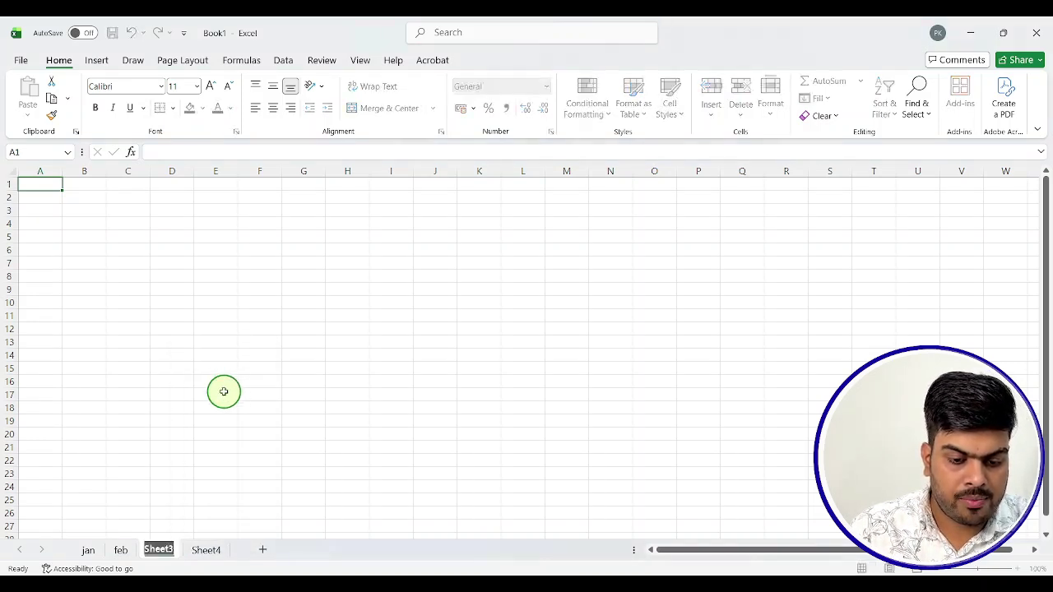
pyautogui.write('march')
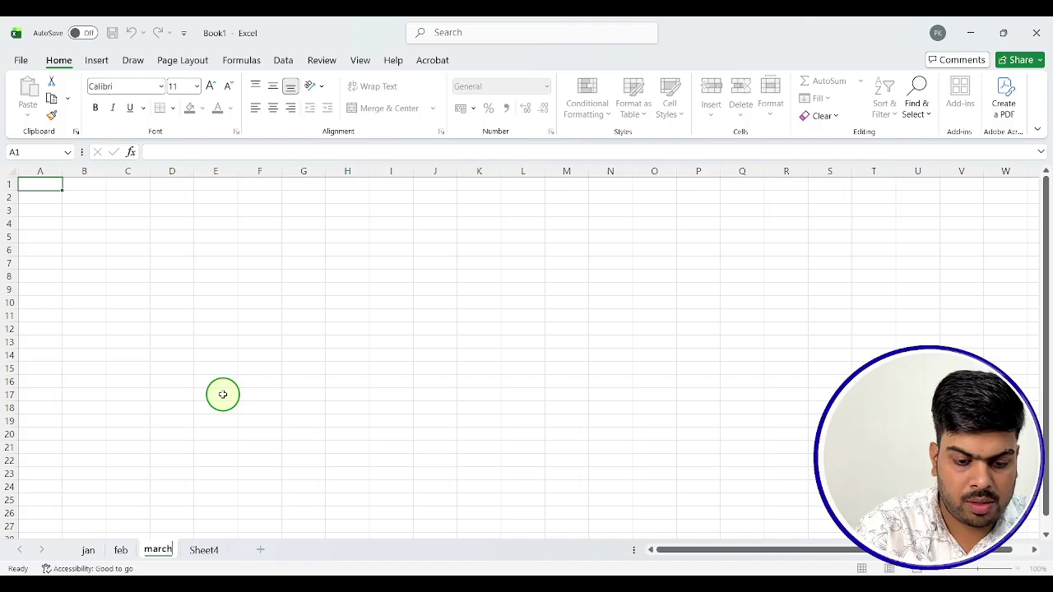
# Step: Enter "apr" in cell A1 of Sheet4 and rename that sheet as "april"
pyautogui.click(211, 551)
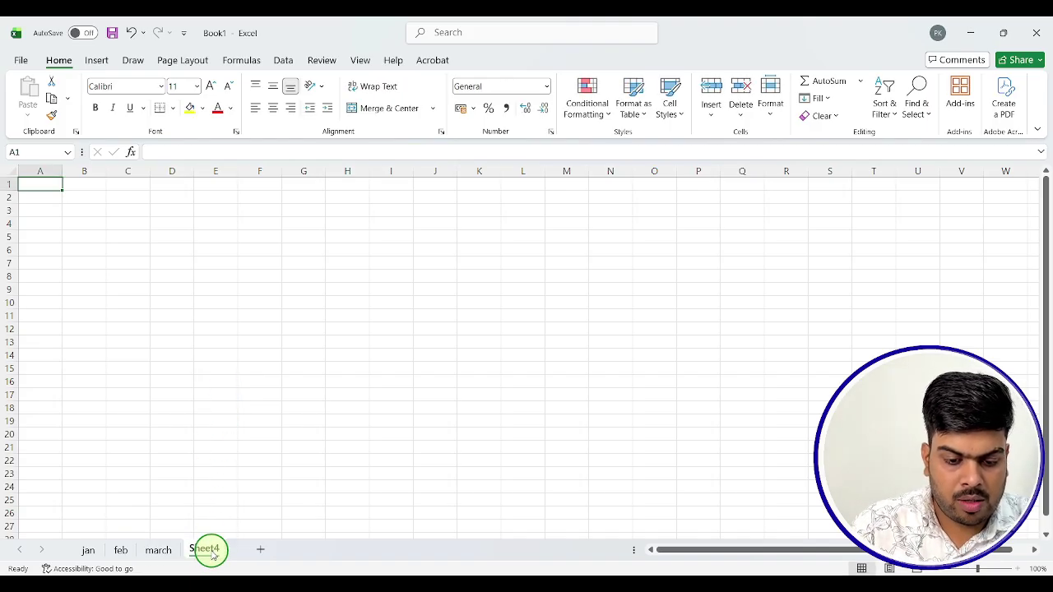
pyautogui.write('apr')
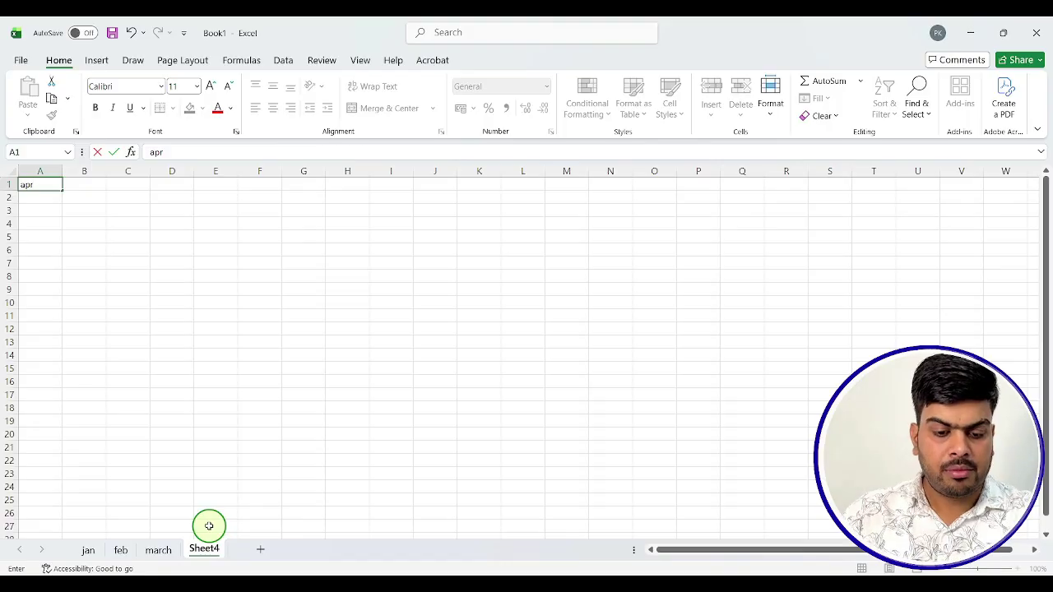
pyautogui.click(206, 549)
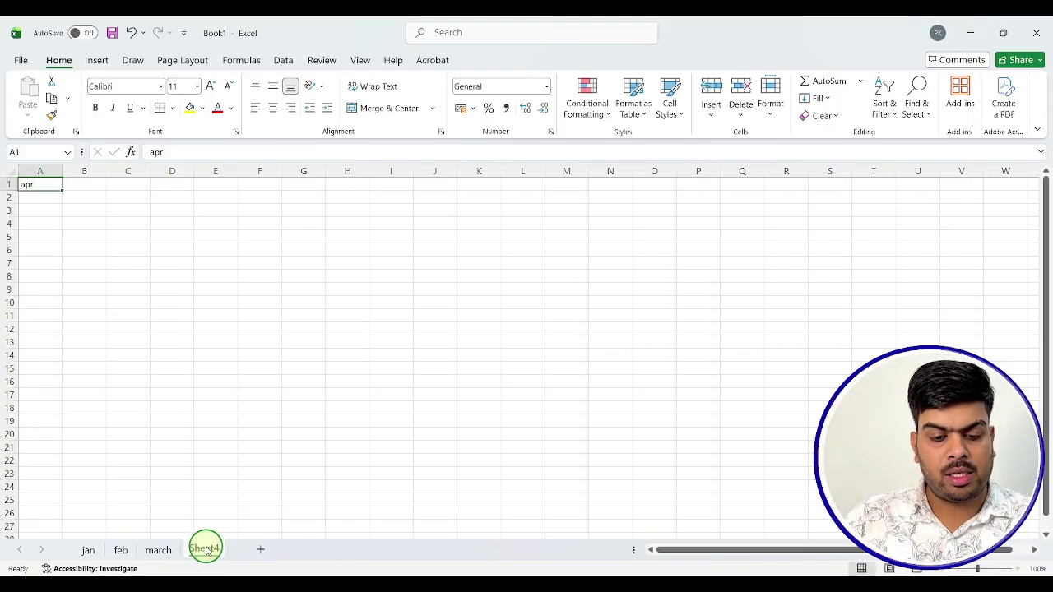
pyautogui.rightClick(206, 549)
pyautogui.click(247, 393)
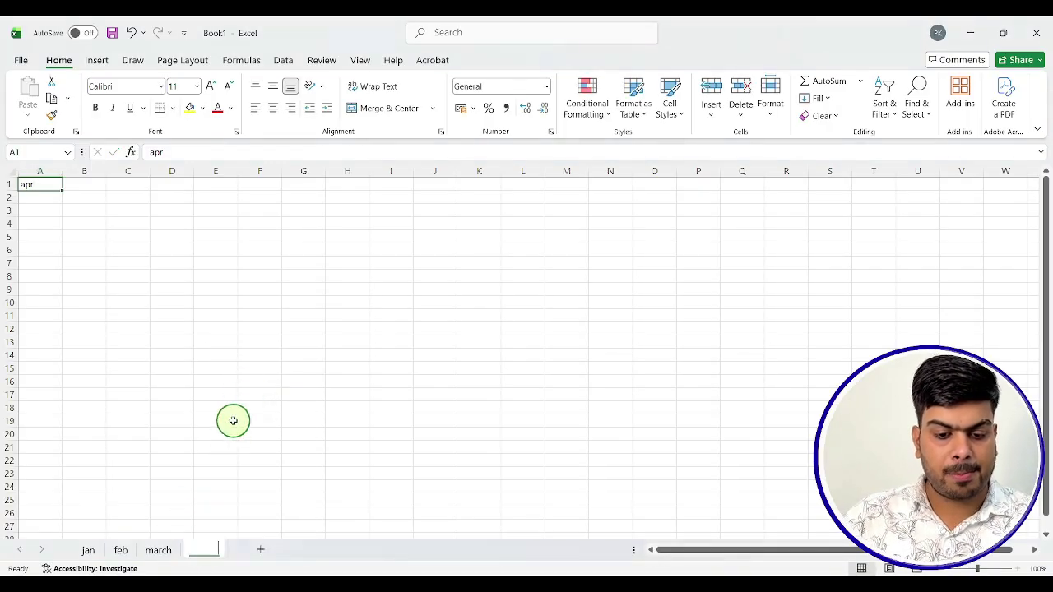
pyautogui.write('april')
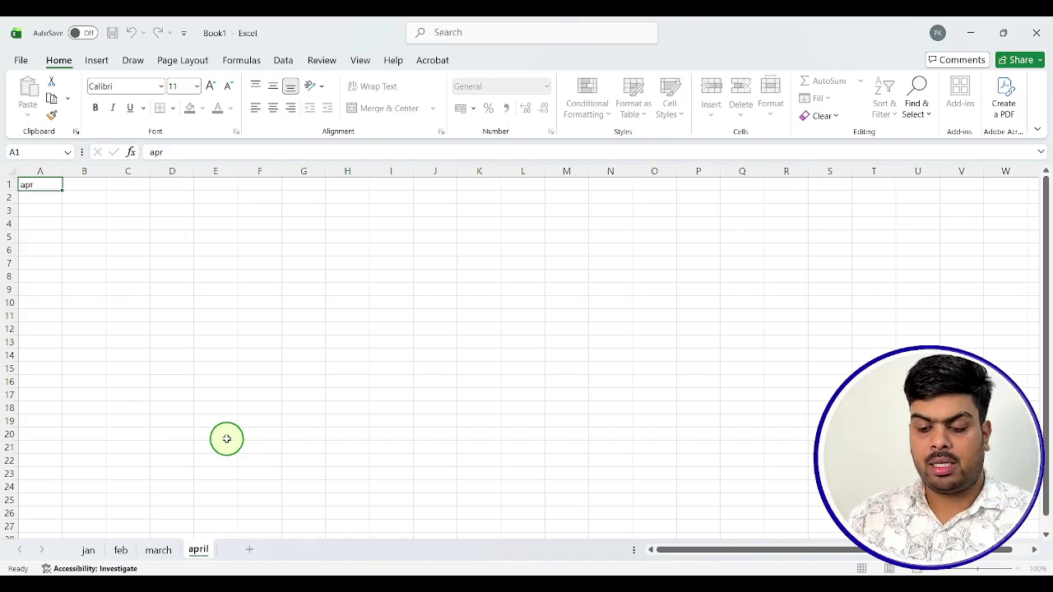
pyautogui.press('Return')
pyautogui.click(242, 437)
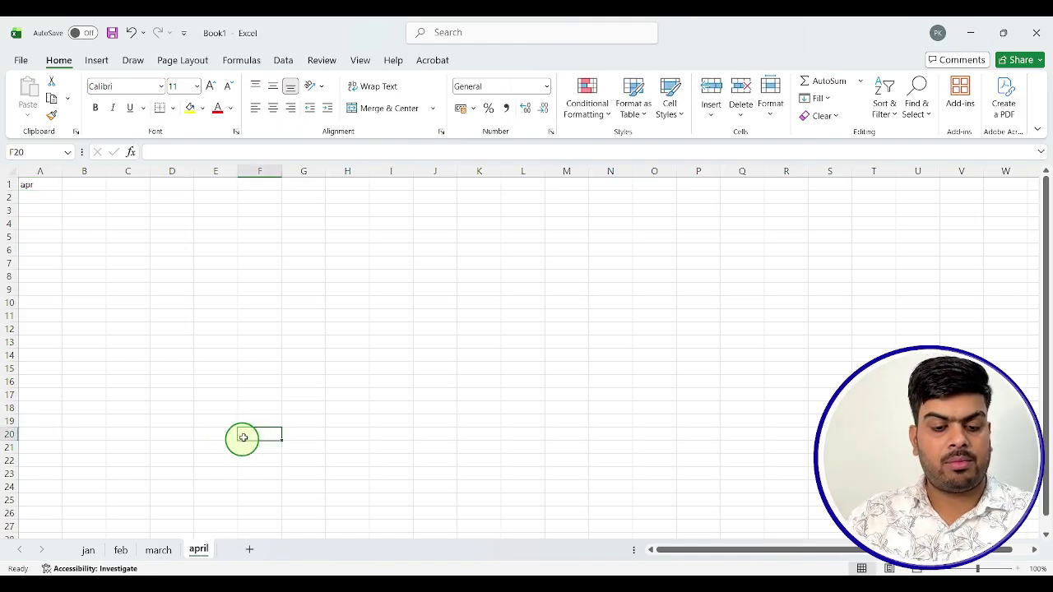
# Step: Look through the jan, feb, march and april sheets one after another
pyautogui.click(90, 551)
pyautogui.click(119, 549)
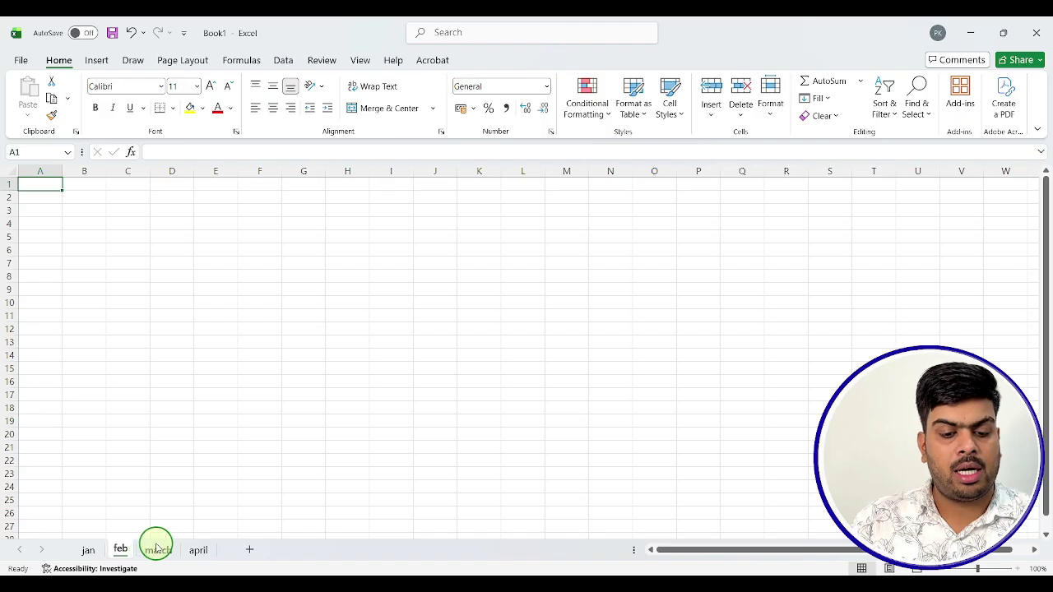
pyautogui.click(156, 549)
pyautogui.click(198, 550)
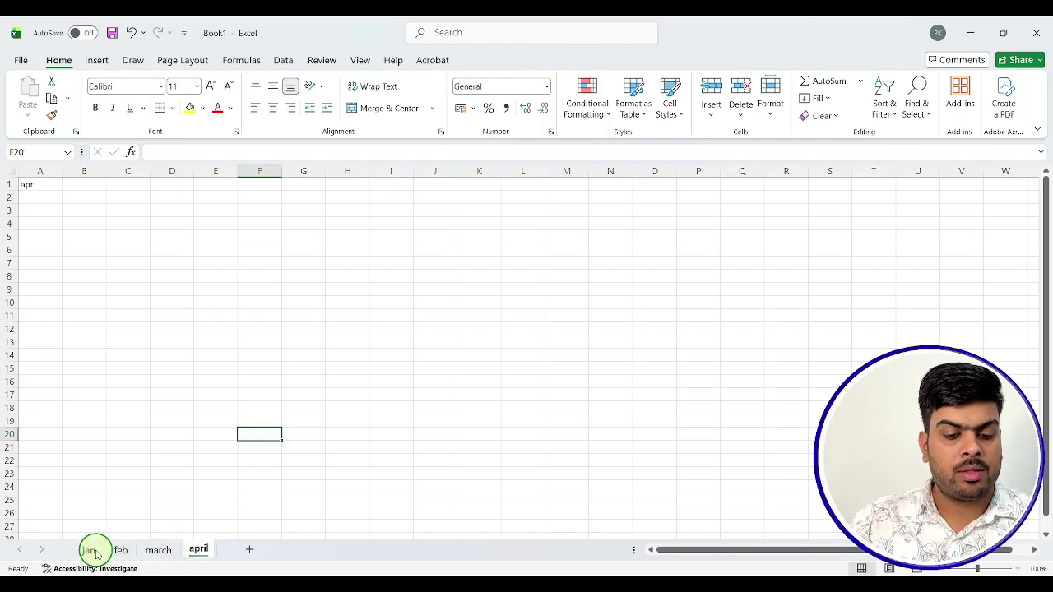
# Step: Clear the ".xlsx" text from cell C3 on the jan sheet
pyautogui.click(90, 551)
pyautogui.click(88, 267)
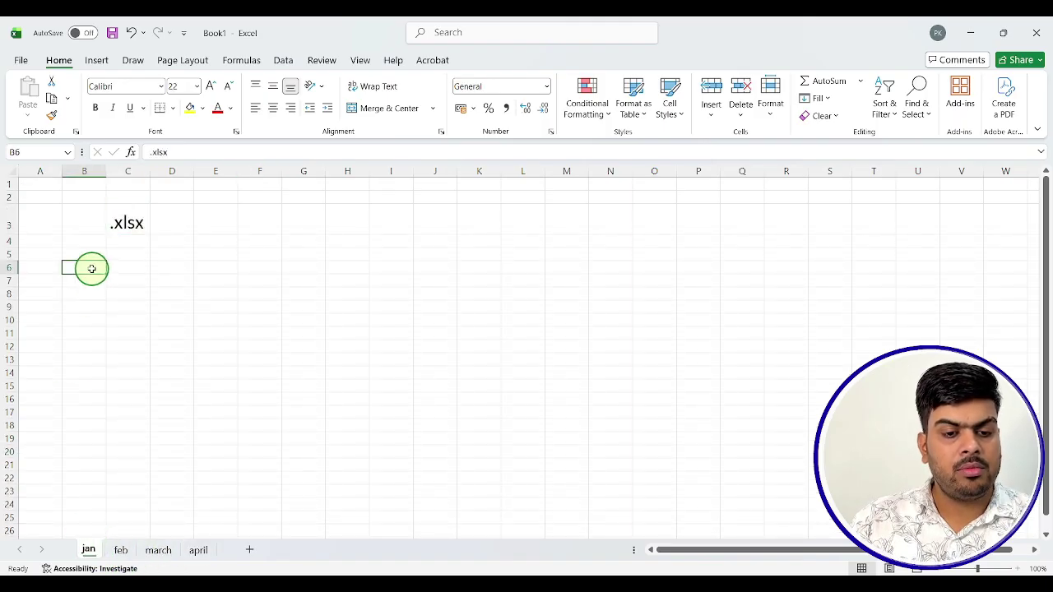
pyautogui.click(133, 219)
pyautogui.press('Delete')
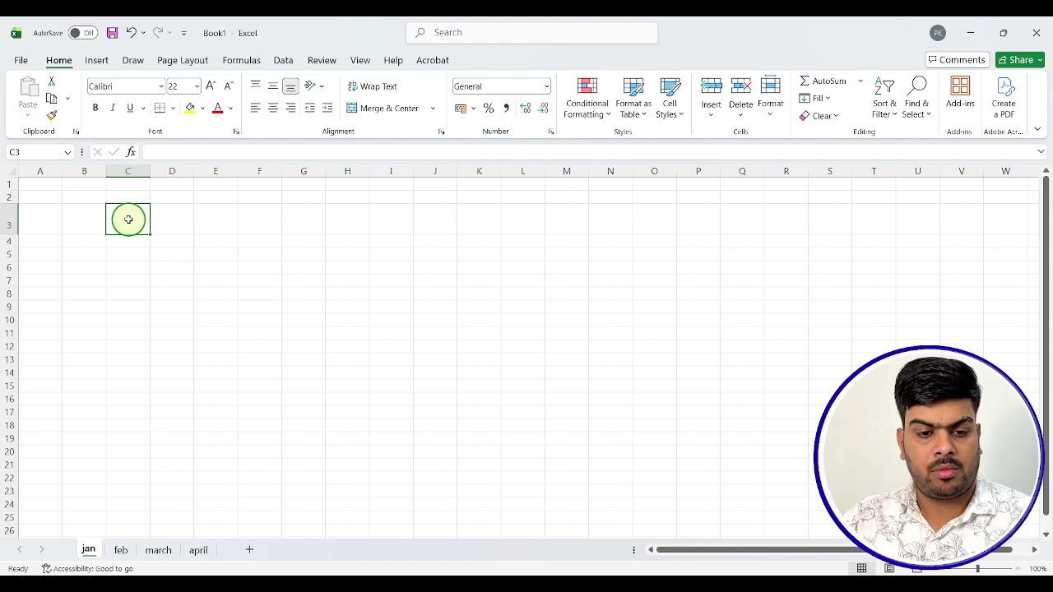
# Step: Undo the recent edits, including the sheet renames and the addition of the fourth sheet
pyautogui.click(142, 250)
pyautogui.click(9, 225)
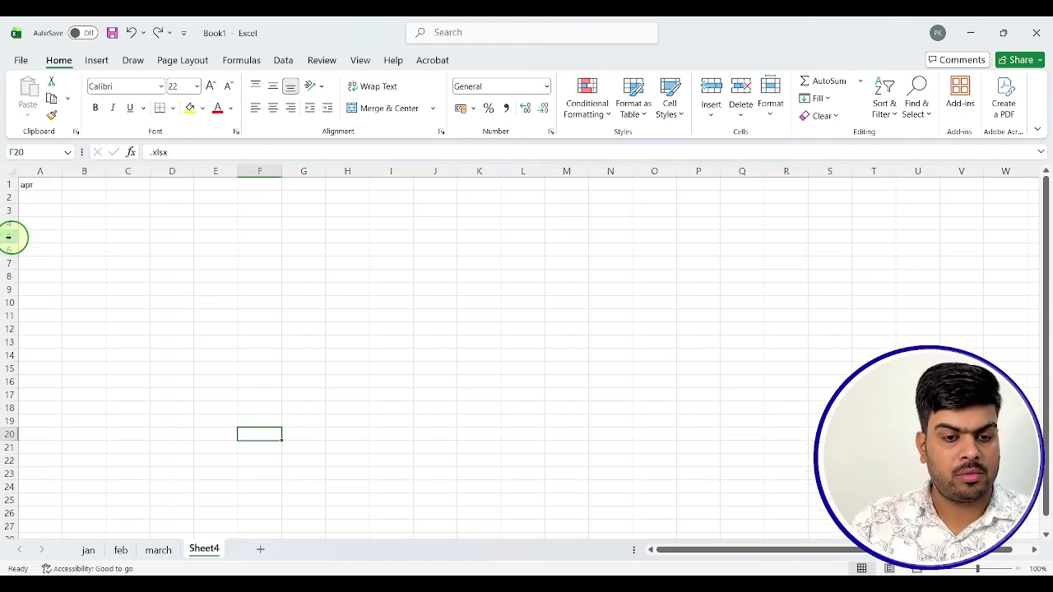
pyautogui.click(140, 210)
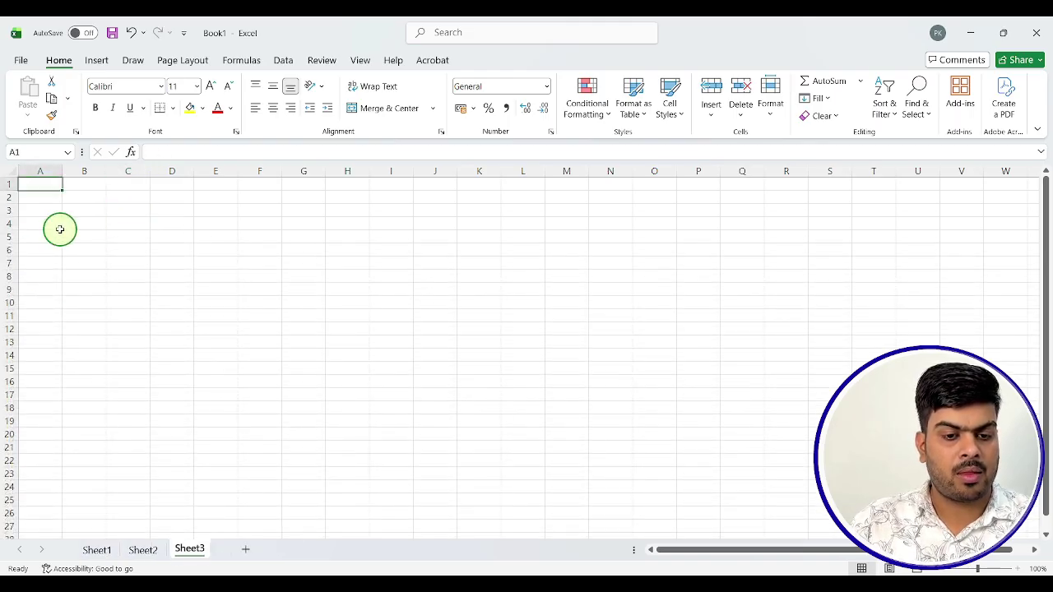
# Step: Select vertical cell ranges in columns B, D, F and H of Sheet3, including D2:D24 and F2:F25, to demonstrate columns
pyautogui.click(61, 228)
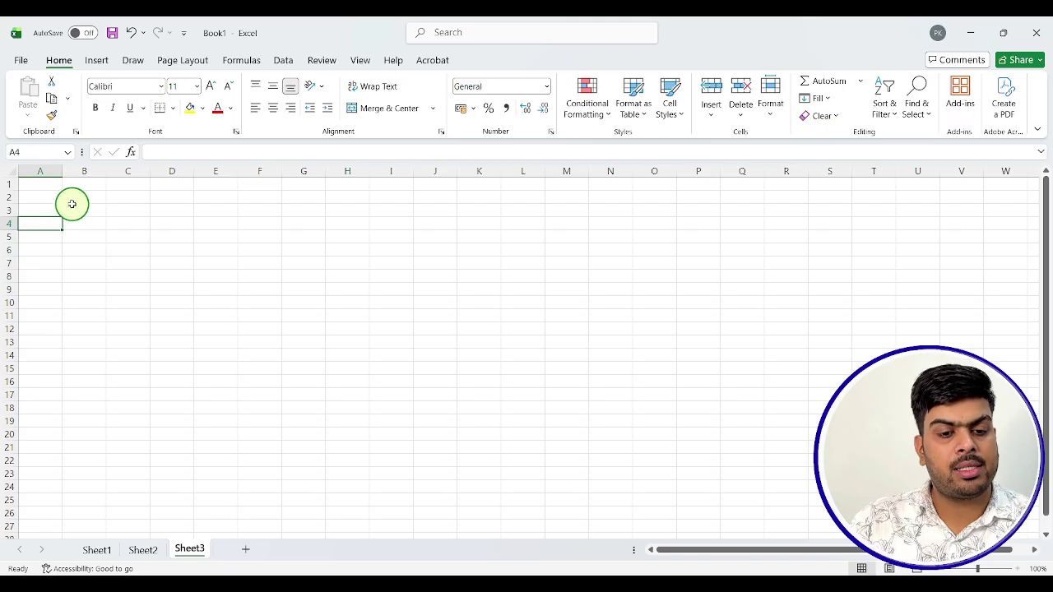
pyautogui.moveTo(73, 201); pyautogui.dragTo(83, 502)
pyautogui.moveTo(180, 203); pyautogui.dragTo(187, 486)
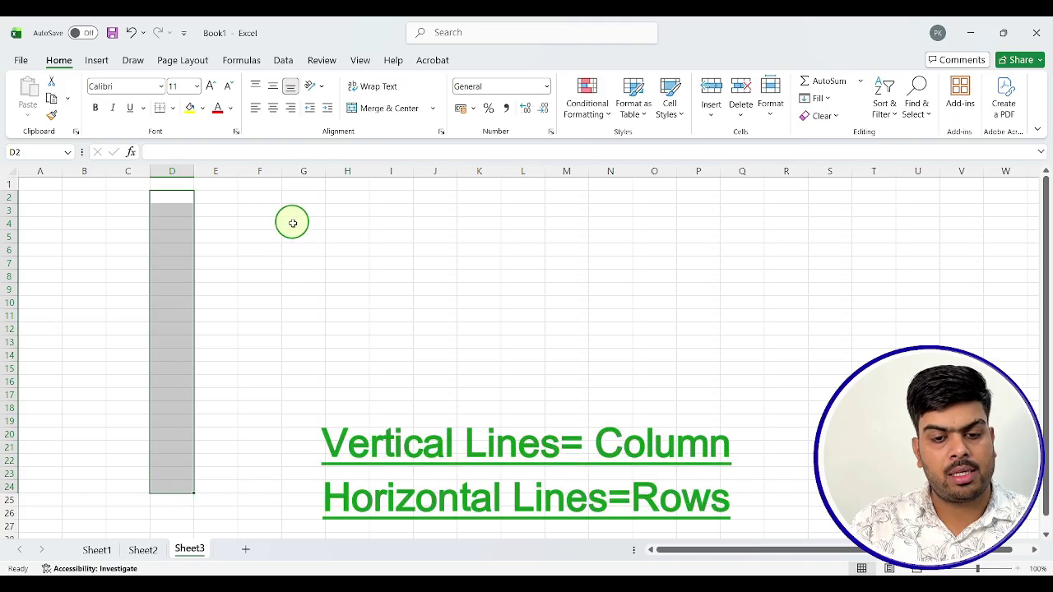
pyautogui.moveTo(268, 200); pyautogui.dragTo(271, 493)
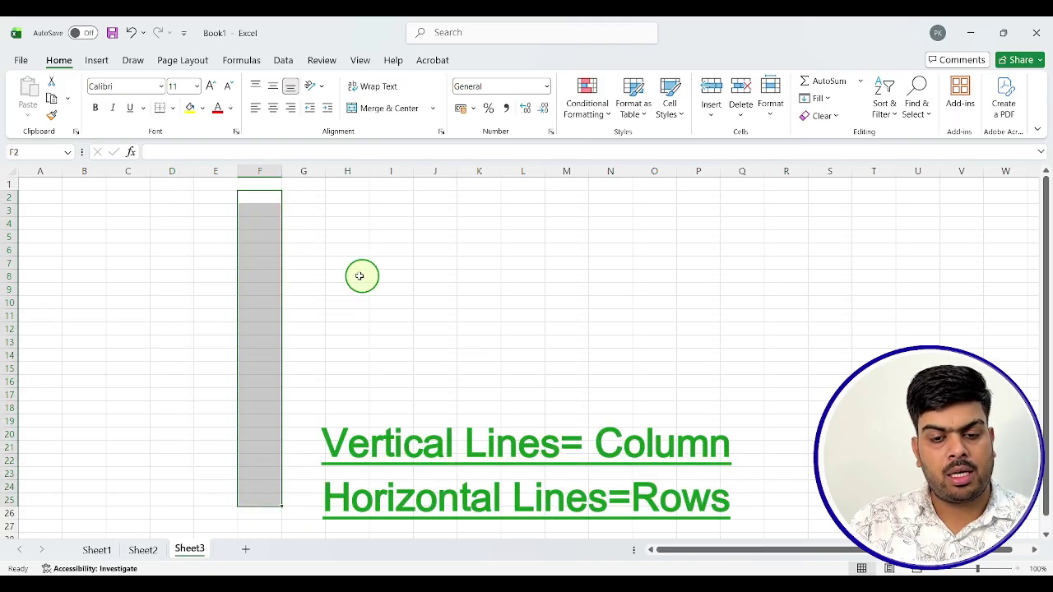
pyautogui.moveTo(364, 200); pyautogui.dragTo(371, 493)
# Step: Select the horizontal ranges A2:V4 and A9:V11 to demonstrate rows, and select E2:E25 as a vertical comparison
pyautogui.moveTo(39, 197); pyautogui.dragTo(973, 218)
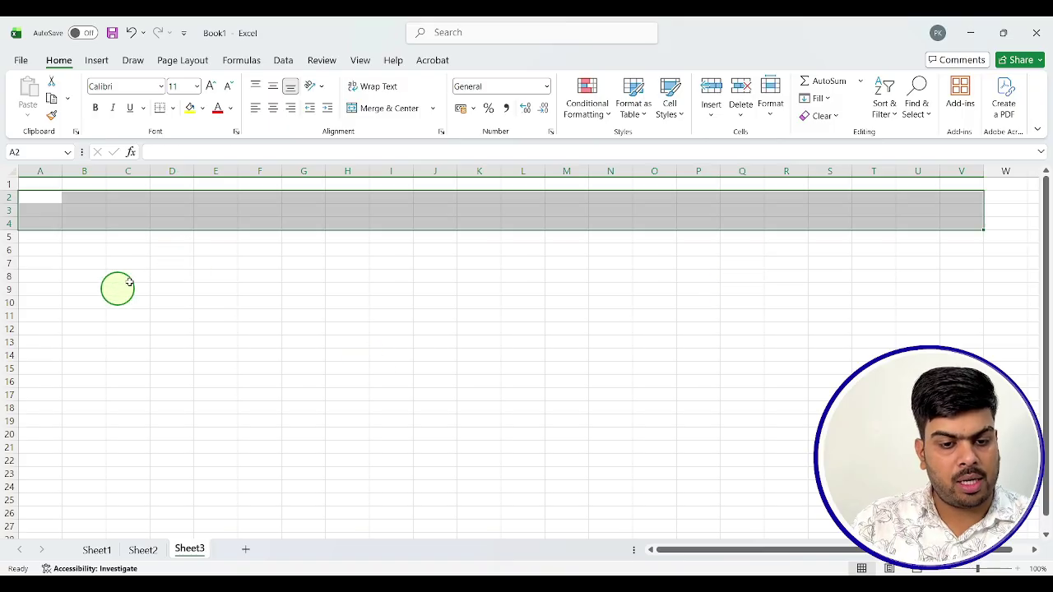
pyautogui.moveTo(42, 294); pyautogui.dragTo(970, 319)
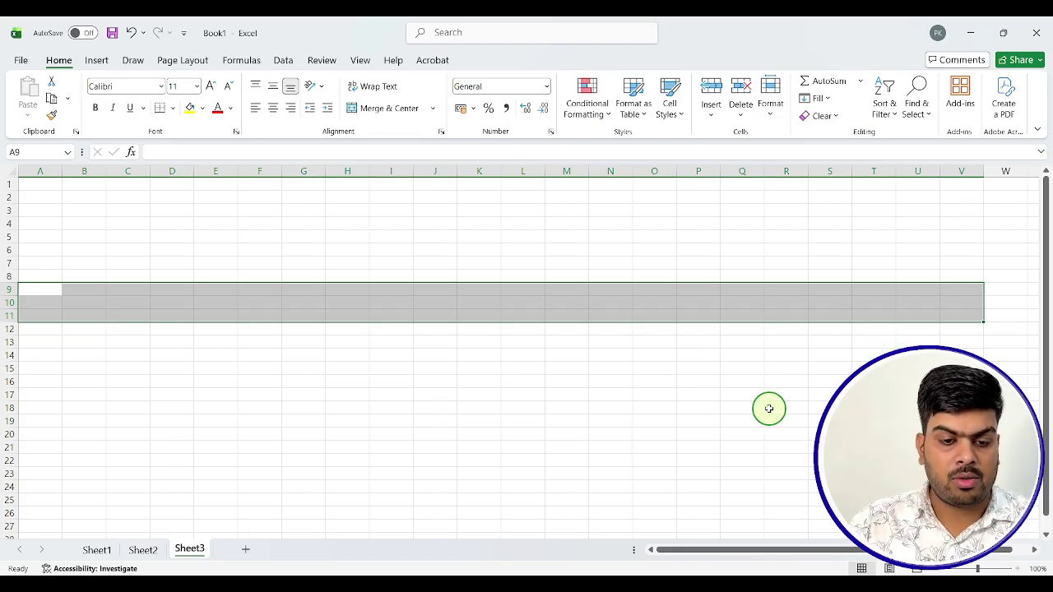
pyautogui.click(248, 369)
pyautogui.moveTo(215, 206); pyautogui.dragTo(204, 498)
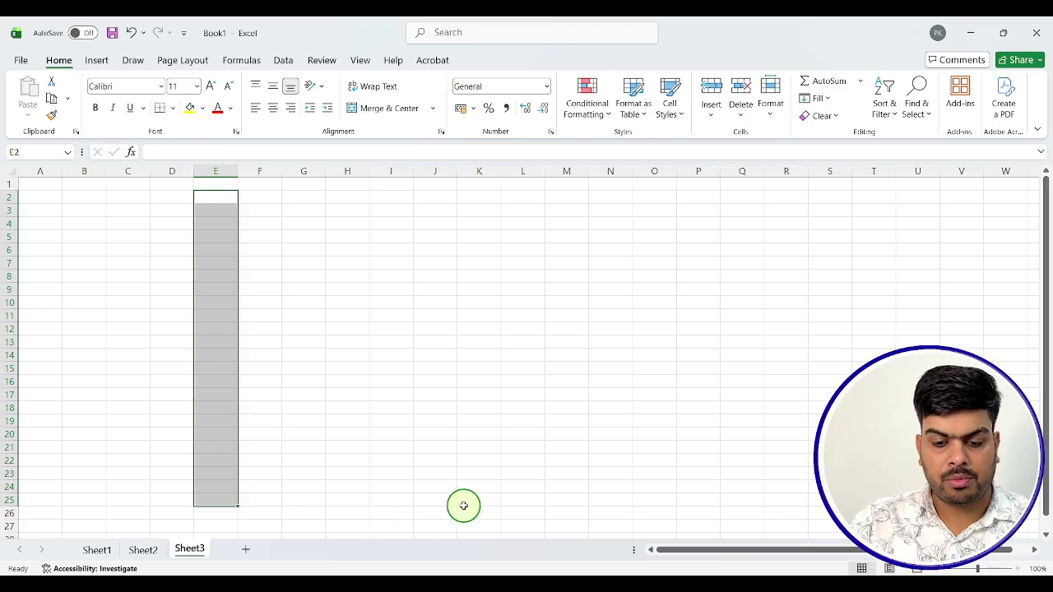
# Step: Select individual cells such as D6, F2, D7 and G4 in turn and check each address in the Name Box
pyautogui.click(461, 422)
pyautogui.click(153, 250)
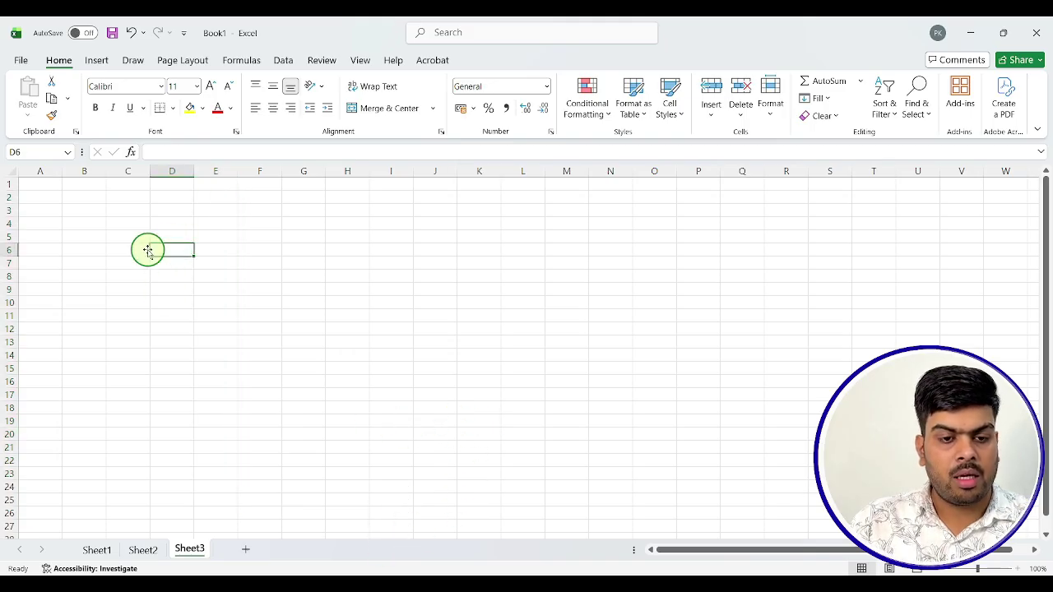
pyautogui.click(37, 153)
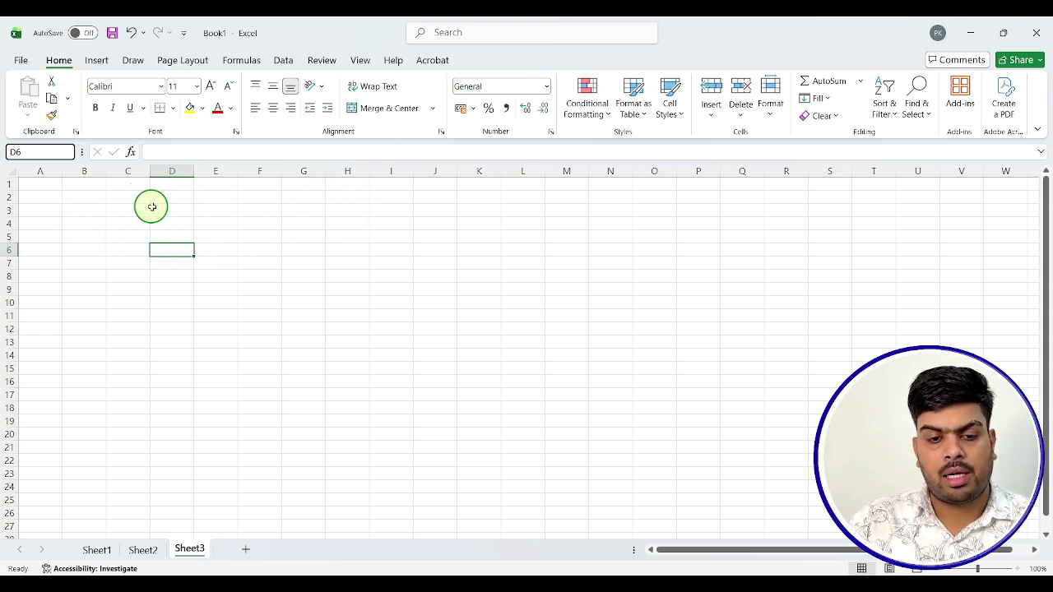
pyautogui.click(124, 195)
pyautogui.click(240, 196)
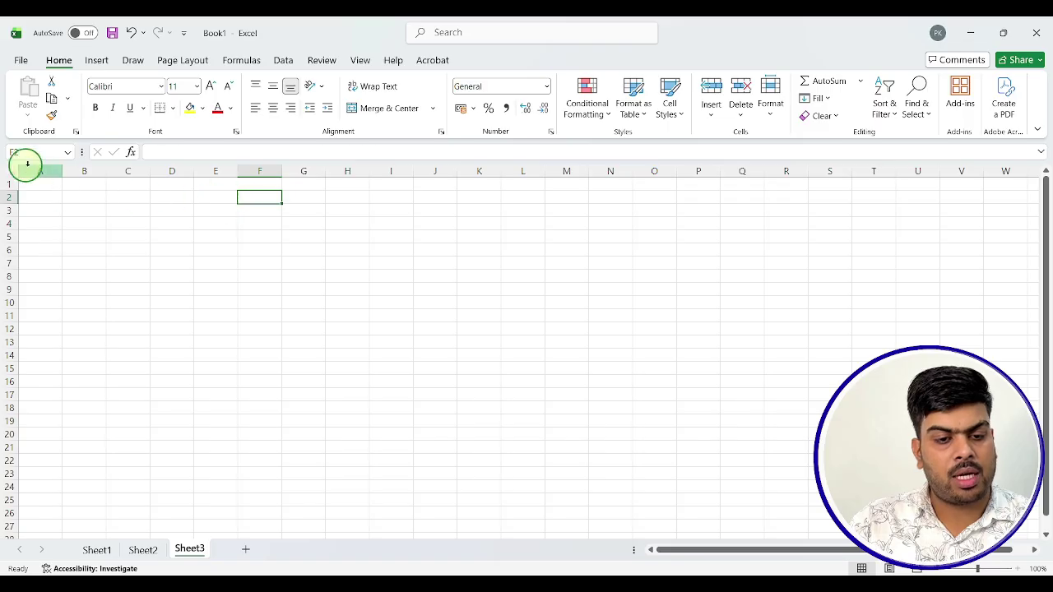
pyautogui.click(167, 261)
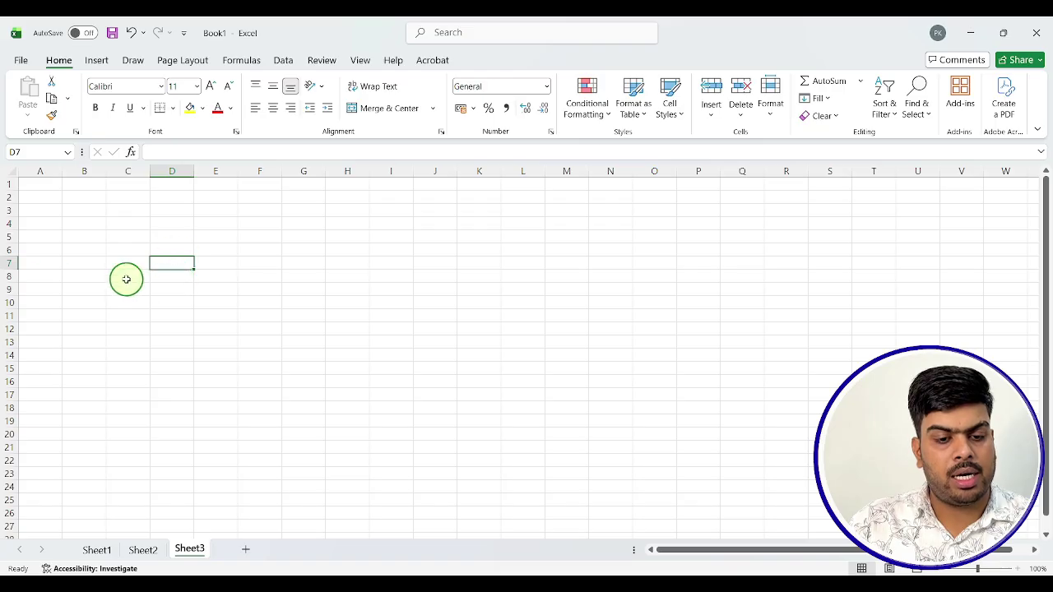
pyautogui.click(308, 222)
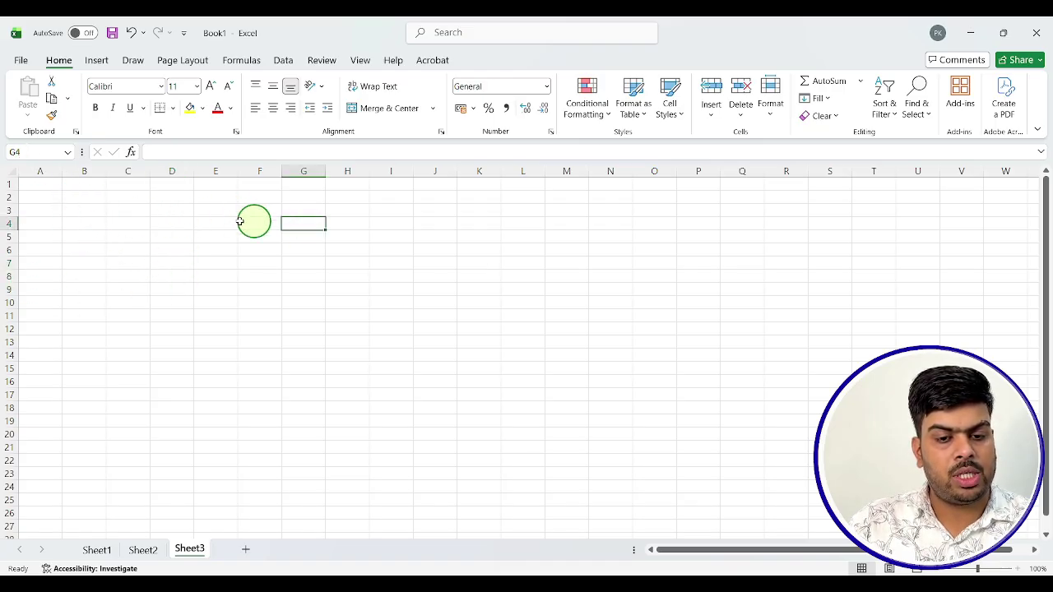
# Step: Select cells D4, C3, C1 and D5 of Sheet3 in turn and check each address in the Name Box
pyautogui.click(170, 225)
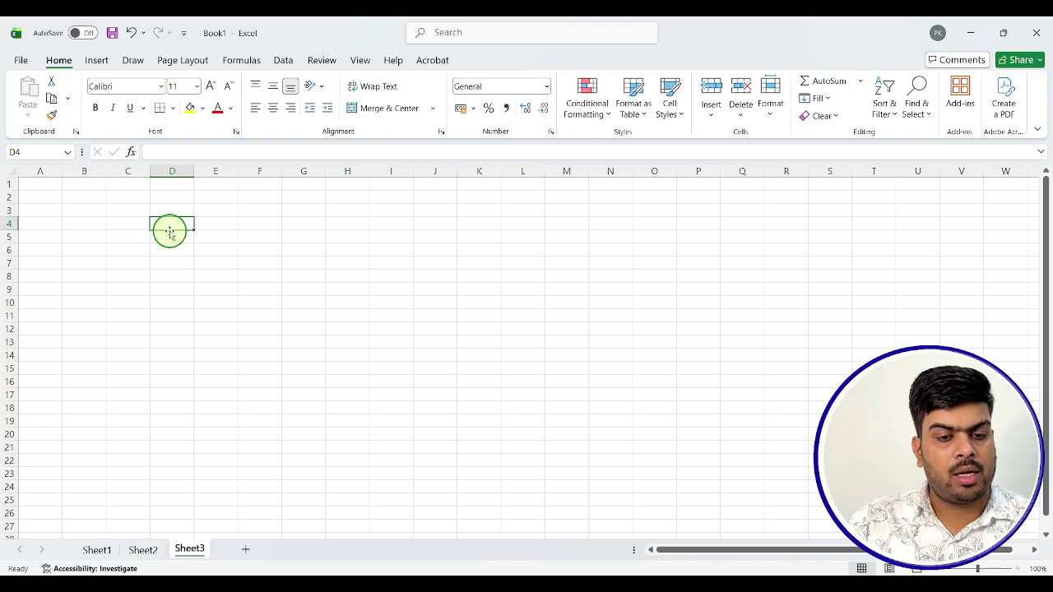
pyautogui.click(116, 209)
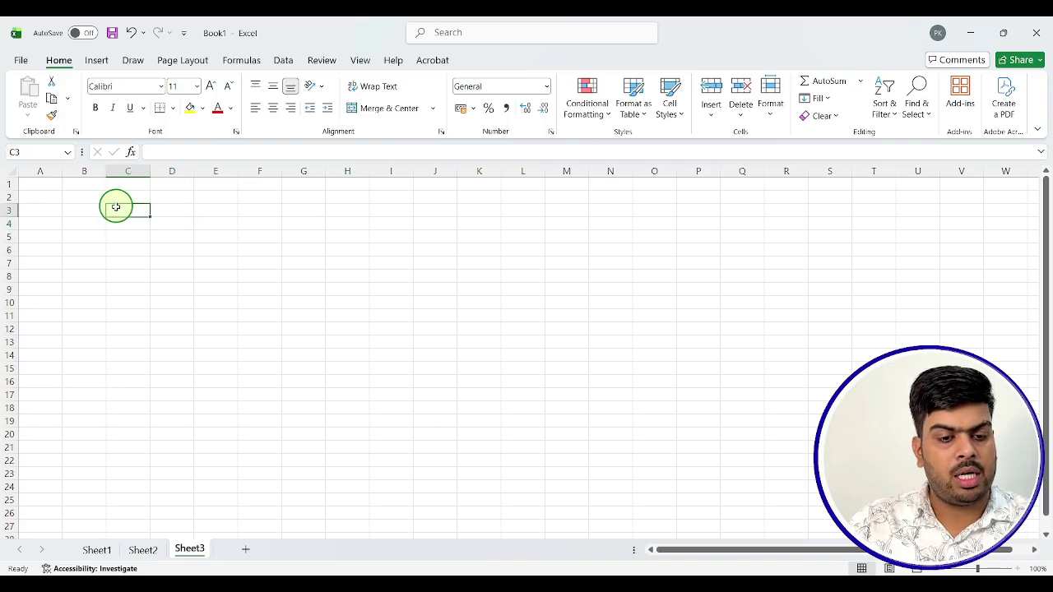
pyautogui.click(121, 190)
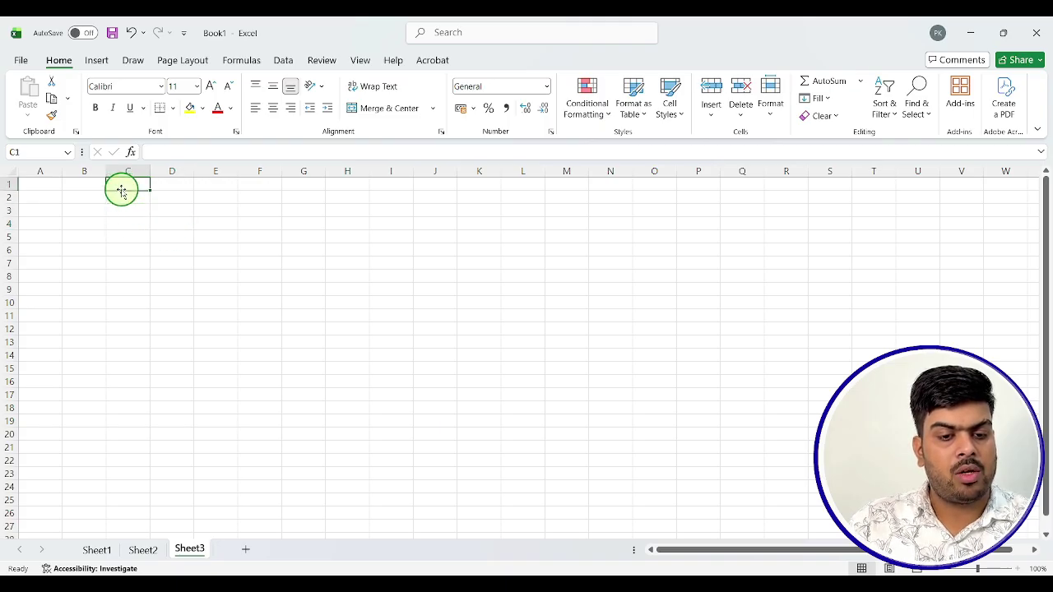
pyautogui.click(172, 234)
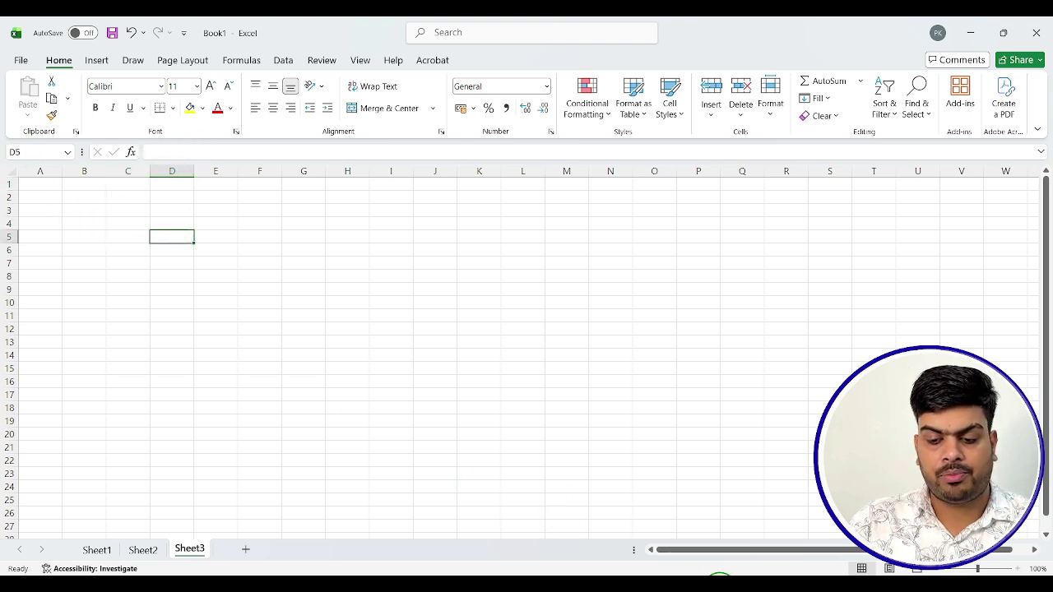
pyautogui.click(720, 588)
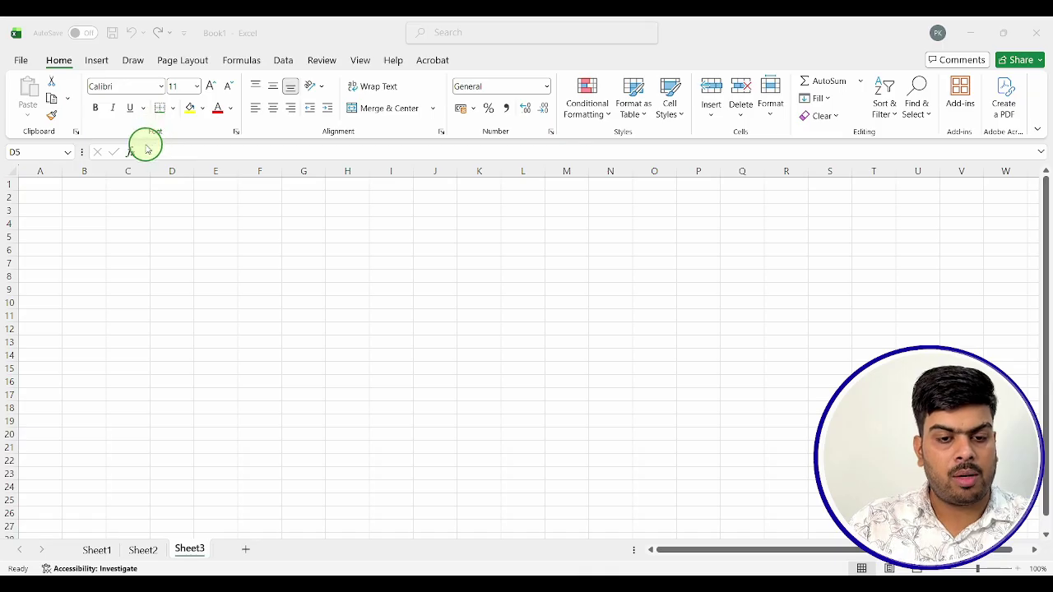
pyautogui.moveTo(147, 148)
pyautogui.mouseDown()
pyautogui.moveTo(327, 162)
pyautogui.moveTo(417, 151)
pyautogui.moveTo(424, 166)
pyautogui.mouseUp()
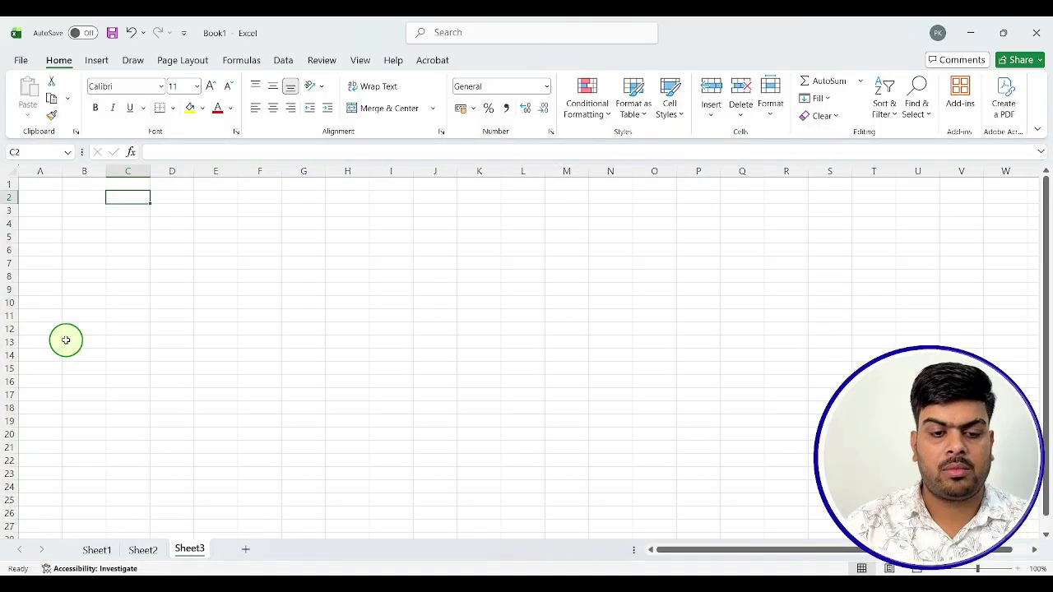
pyautogui.click(349, 436)
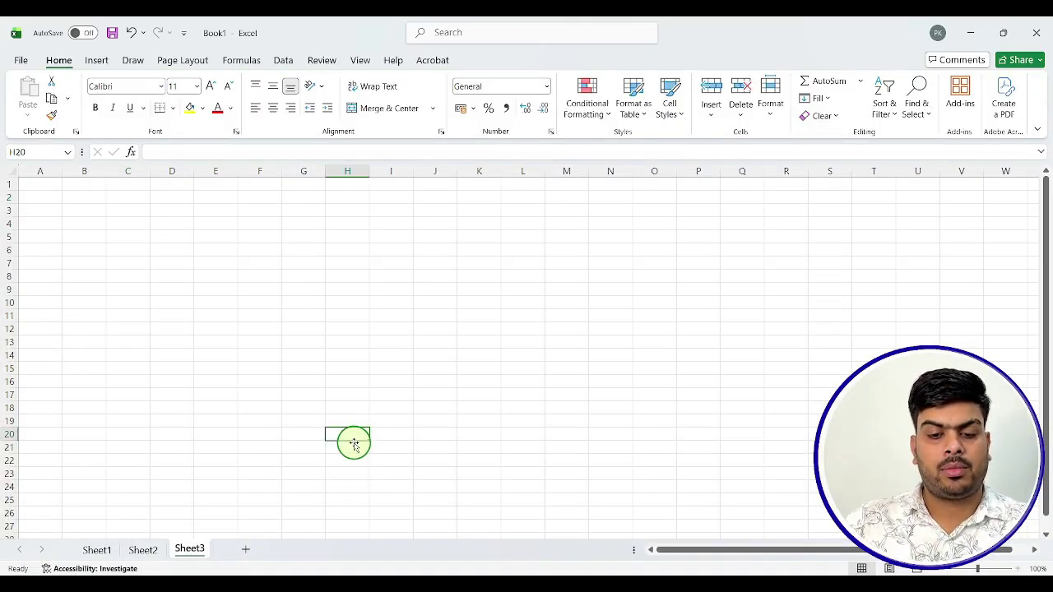
pyautogui.click(245, 301)
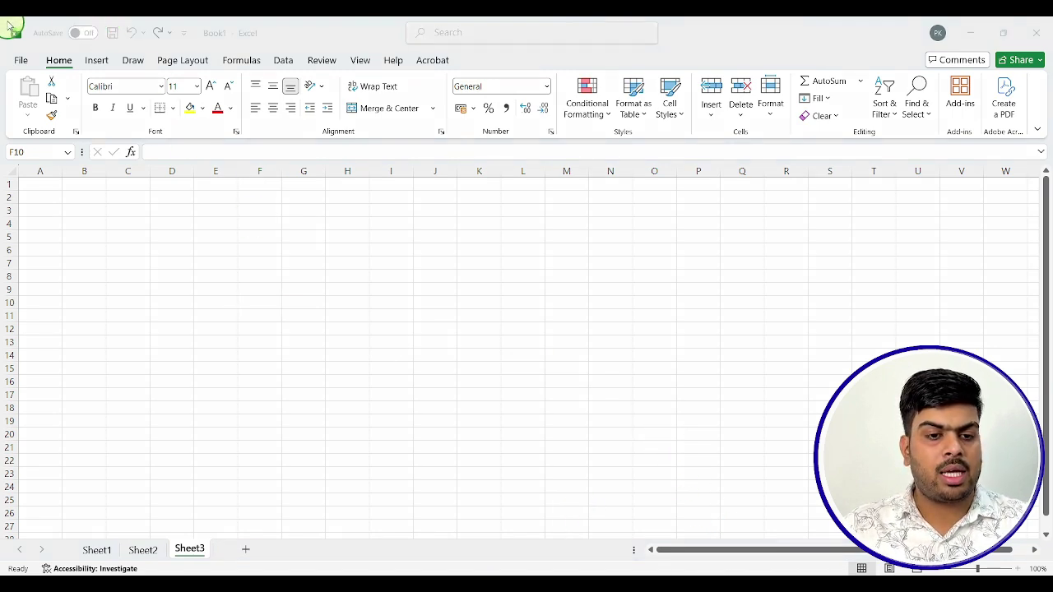
pyautogui.moveTo(8, 27); pyautogui.dragTo(889, 45)
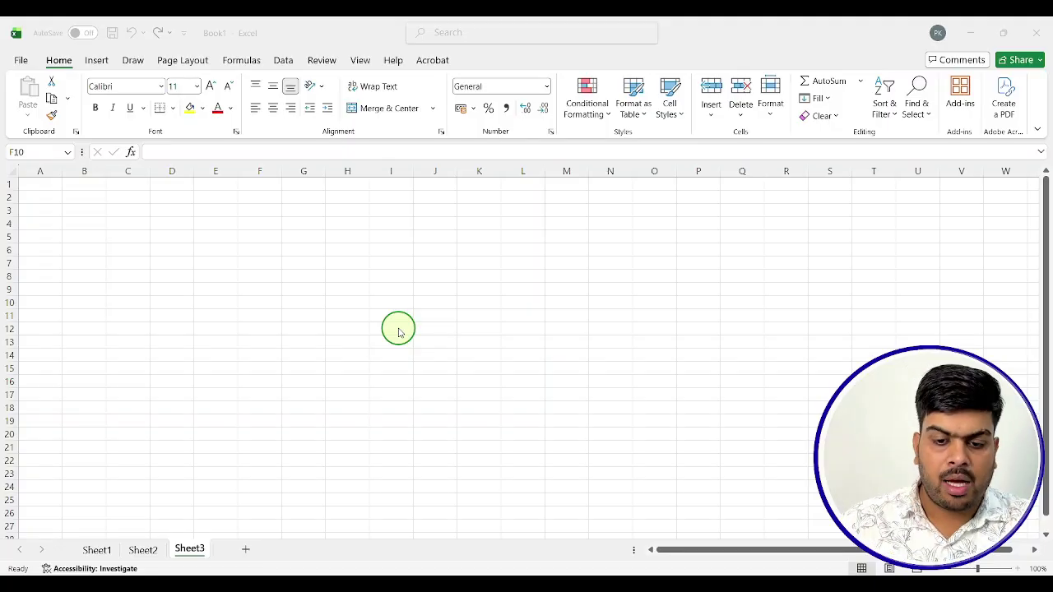
# Step: Examine the available insert, drawing and page layout commands in turn
pyautogui.click(97, 63)
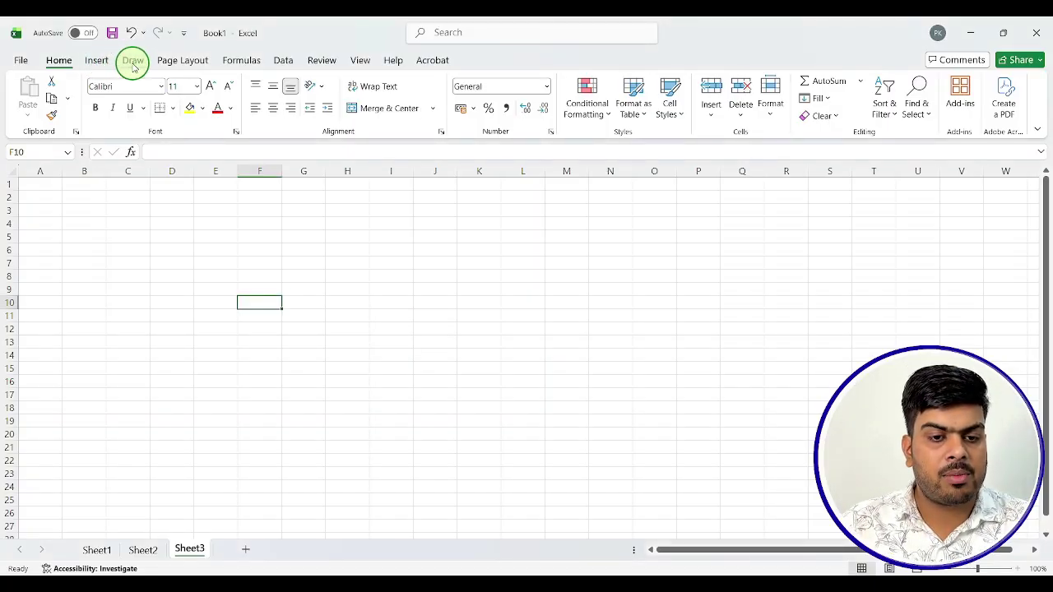
pyautogui.click(95, 62)
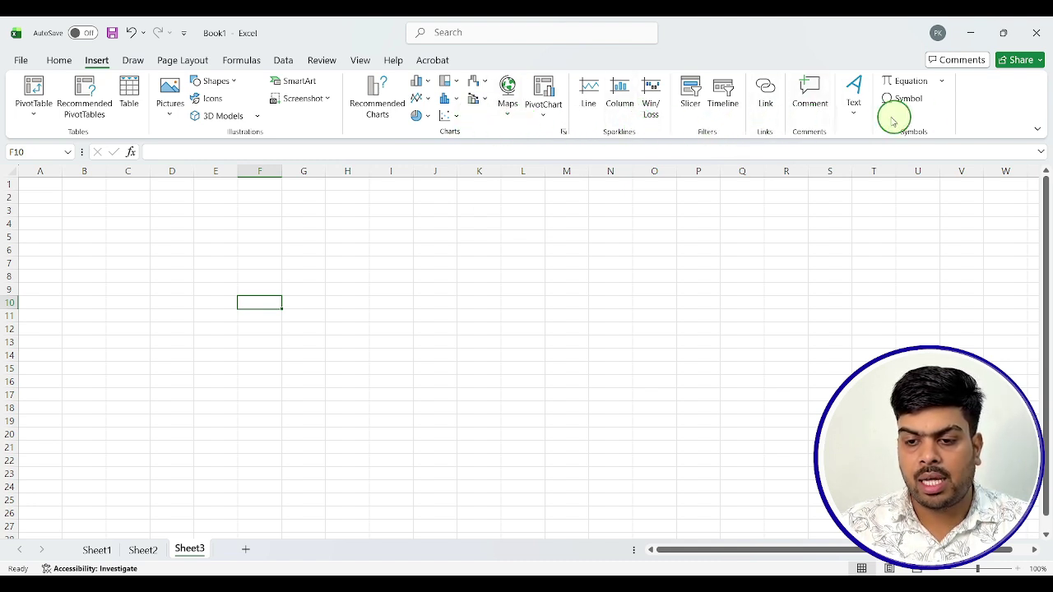
pyautogui.click(133, 65)
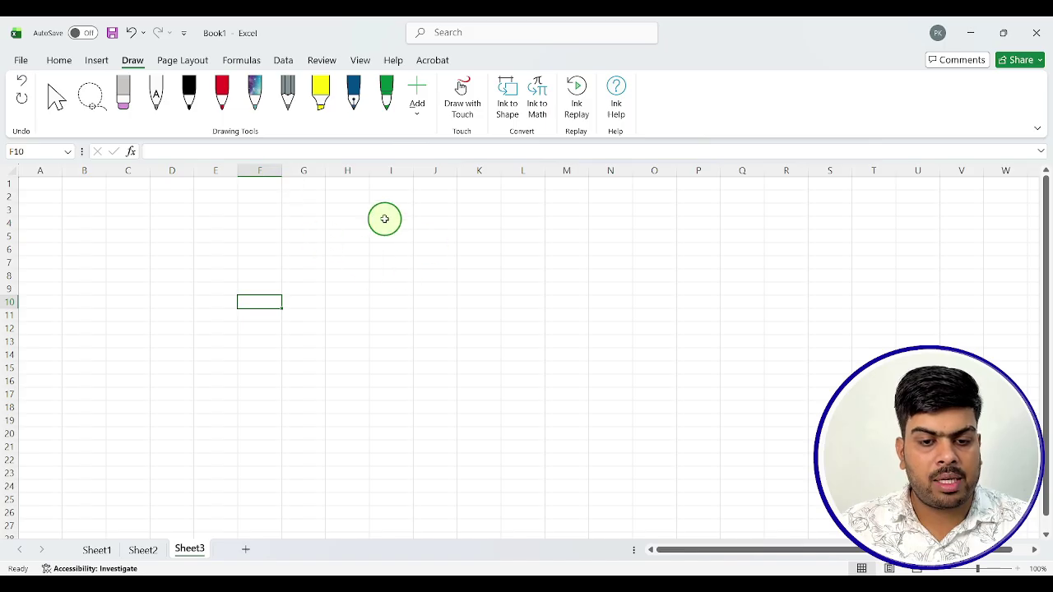
pyautogui.click(184, 61)
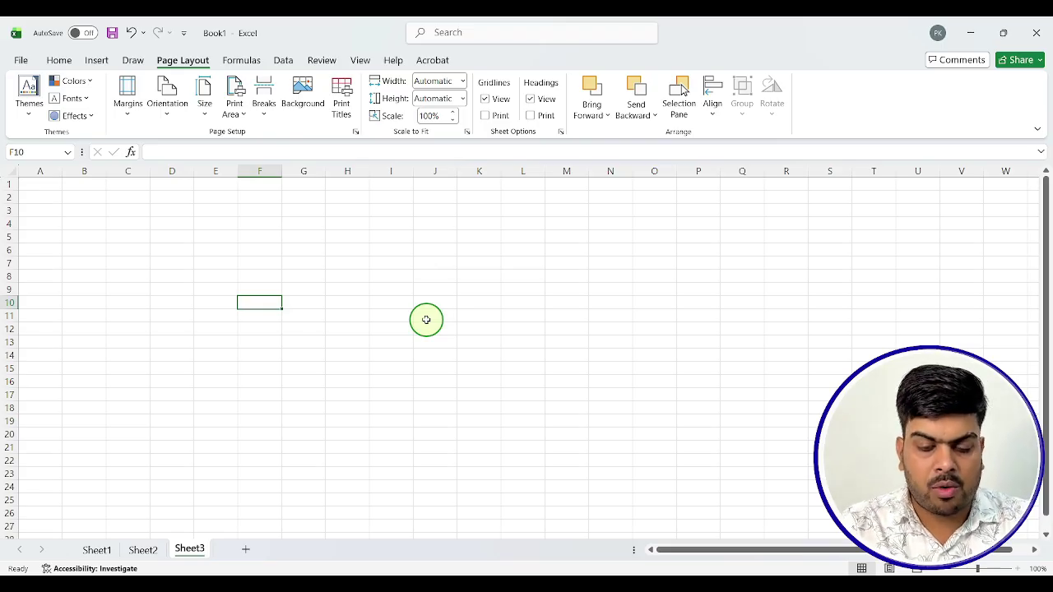
# Step: View the print preview of Sheet3, return to the worksheet and select cell D5
pyautogui.hotkey('ctrl', 'p')
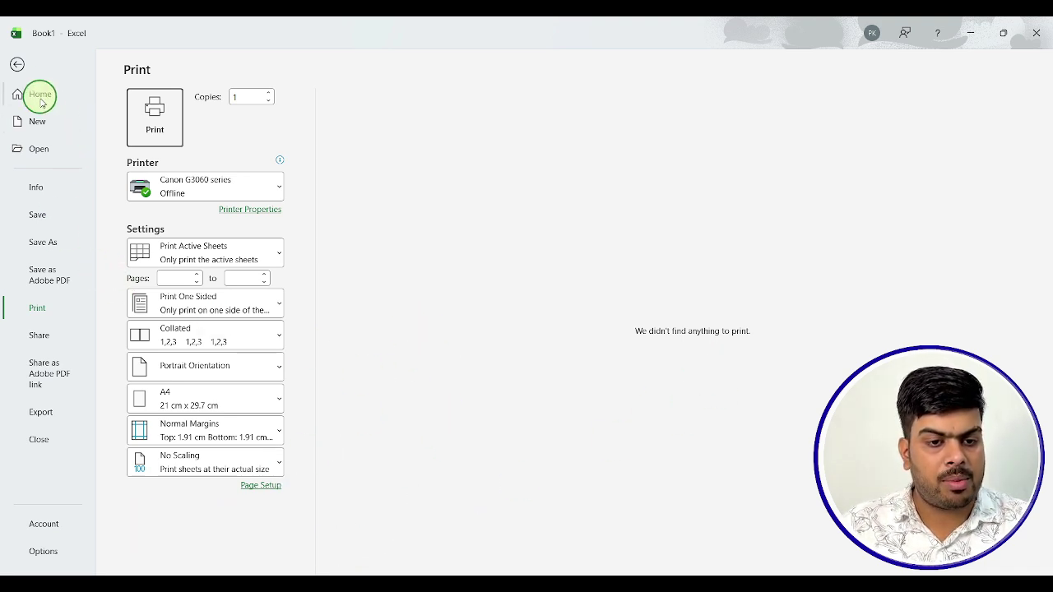
pyautogui.click(23, 71)
pyautogui.click(138, 262)
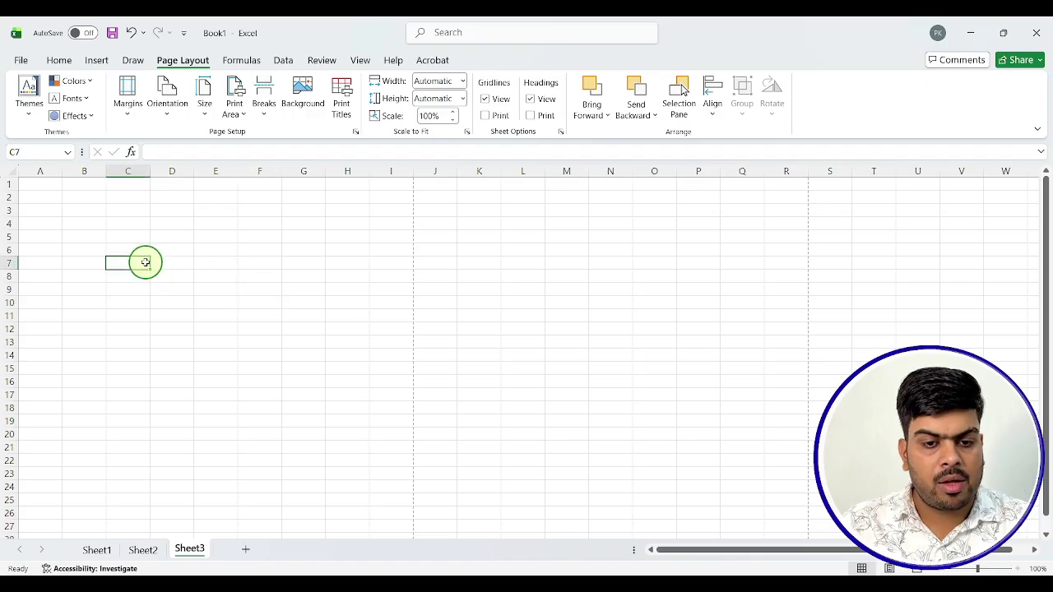
pyautogui.click(168, 237)
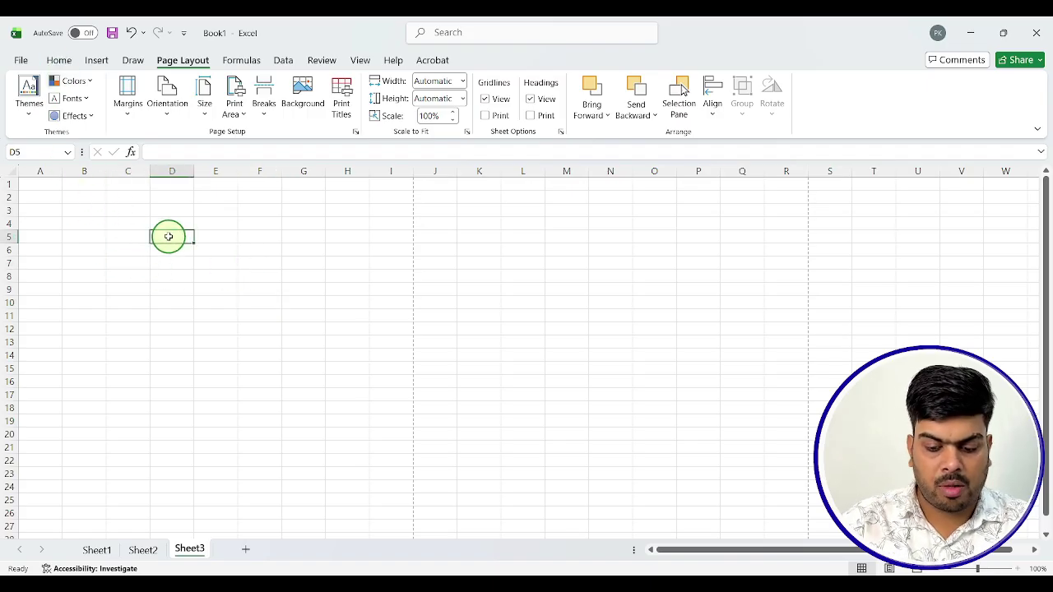
# Step: Examine the print settings, including the one-sided or both-sides choices and the paper sizes, and return to the worksheet
pyautogui.hotkey('ctrl', 'p')
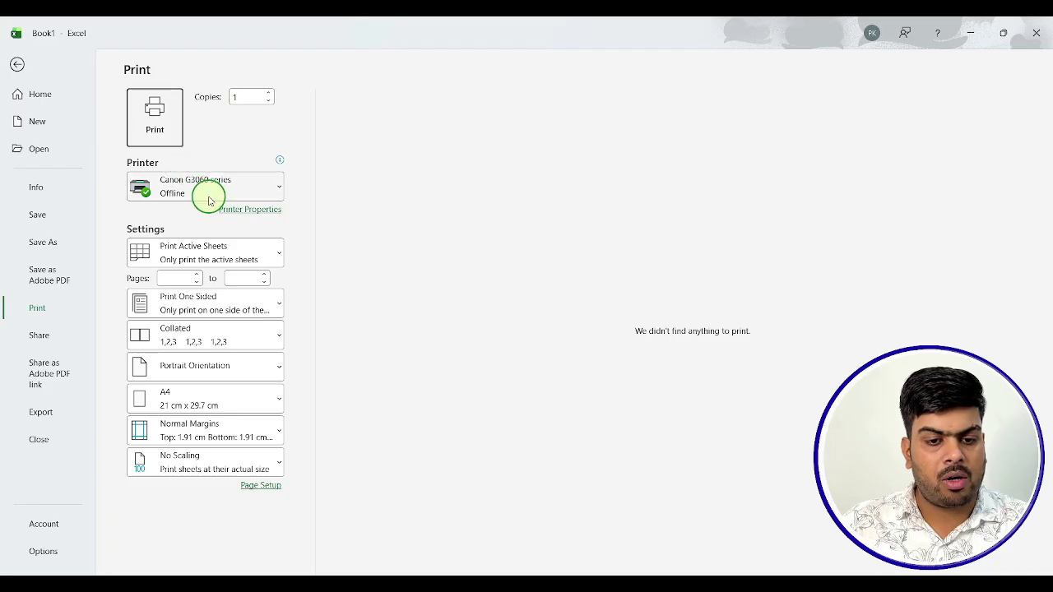
pyautogui.moveTo(208, 195)
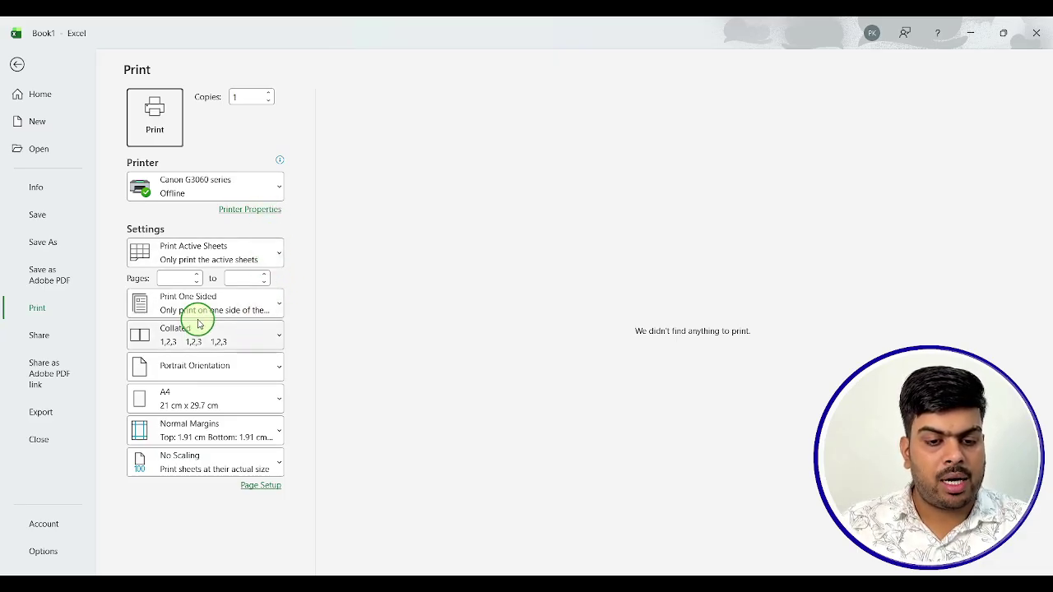
pyautogui.click(276, 307)
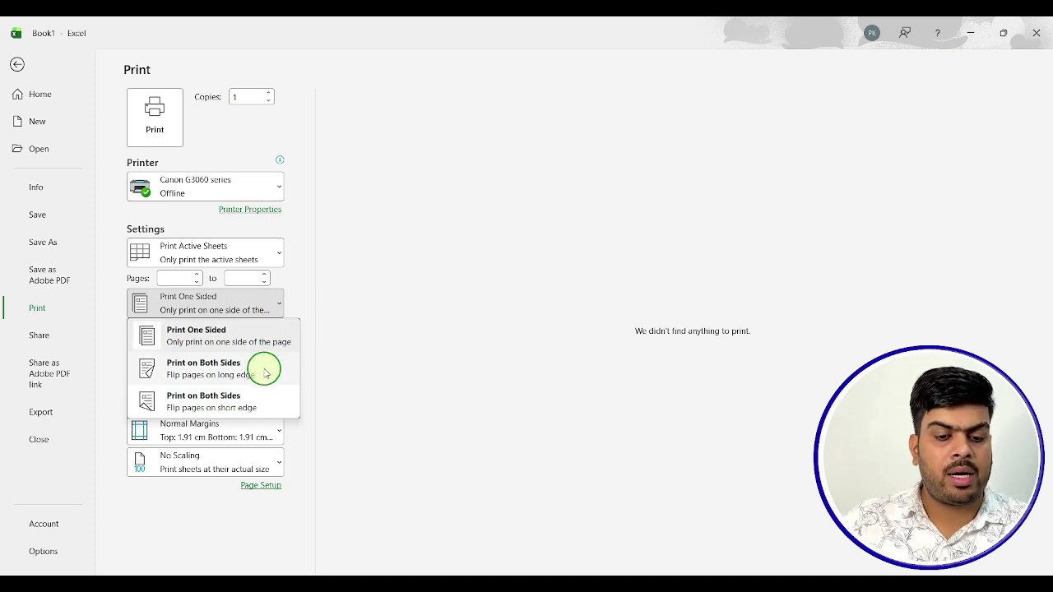
pyautogui.click(274, 309)
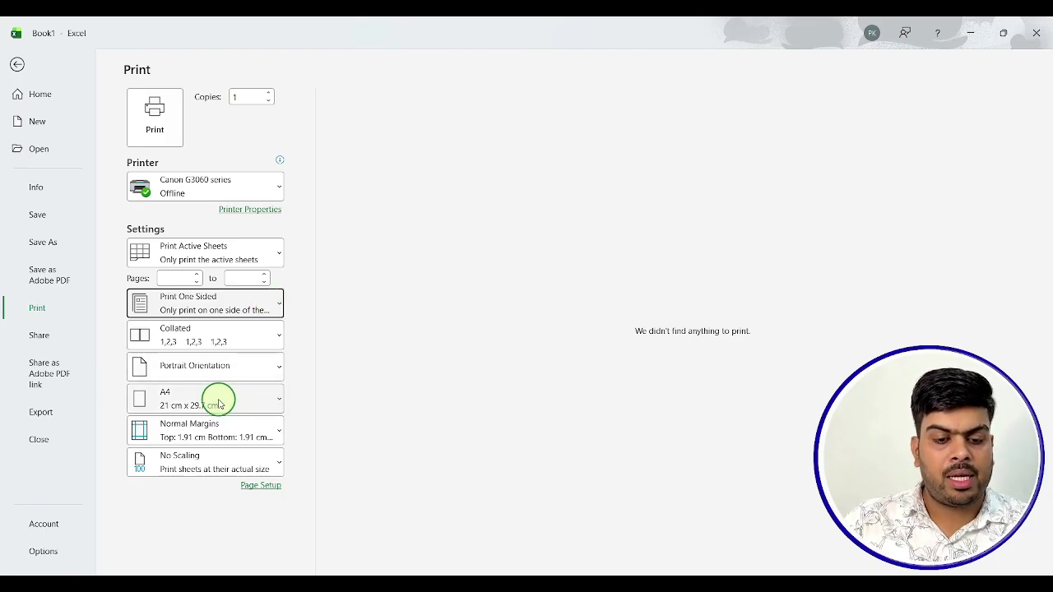
pyautogui.click(273, 402)
pyautogui.click(276, 404)
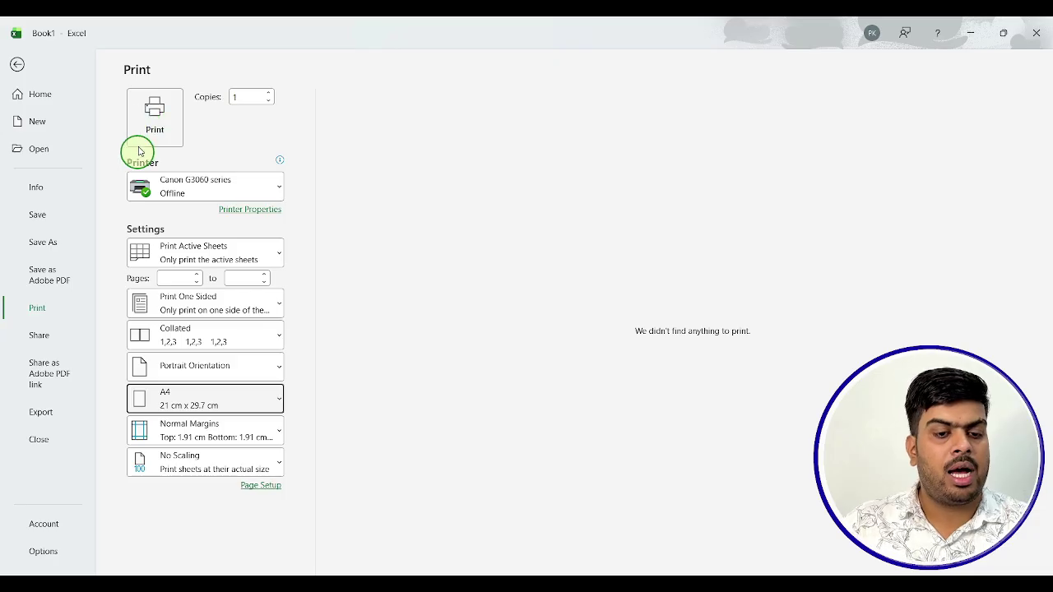
pyautogui.click(16, 69)
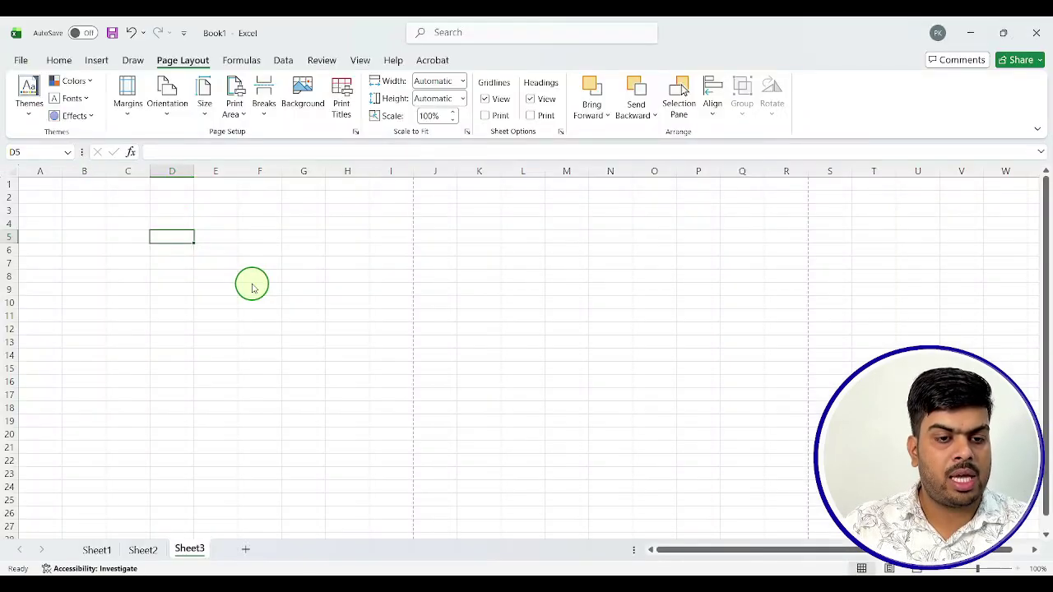
# Step: Save the workbook as xyz.xlsx in the personal OneDrive documents folder
pyautogui.click(364, 294)
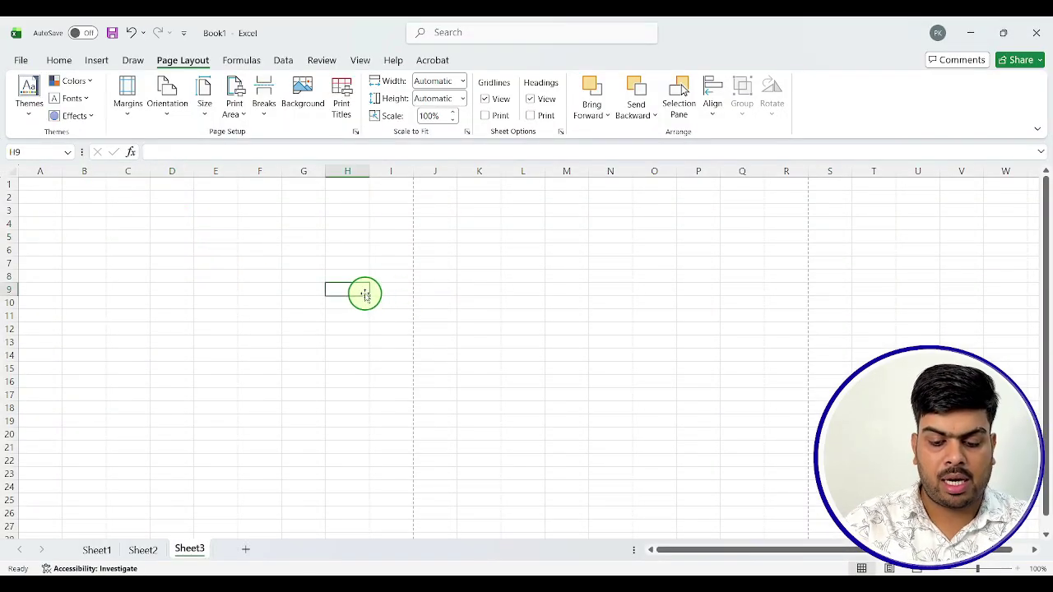
pyautogui.hotkey('ctrl', 's')
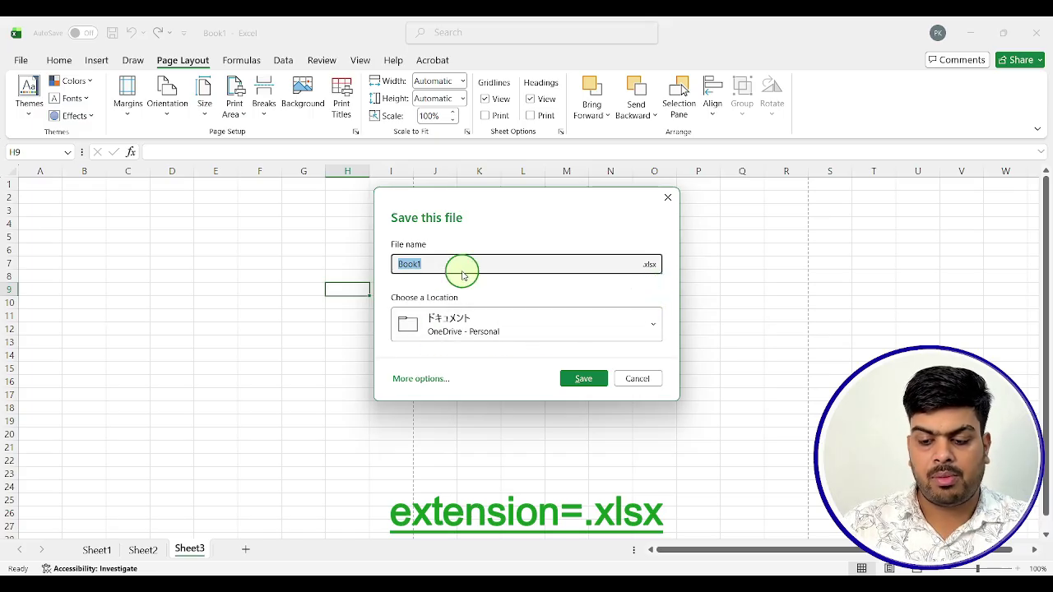
pyautogui.press('BackSpace')
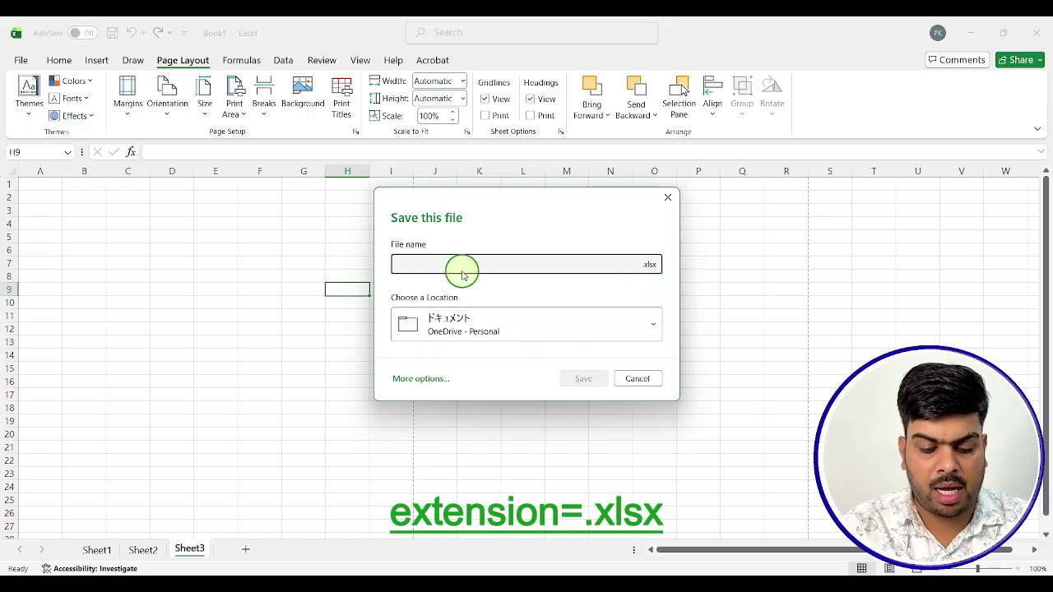
pyautogui.write('xyz')
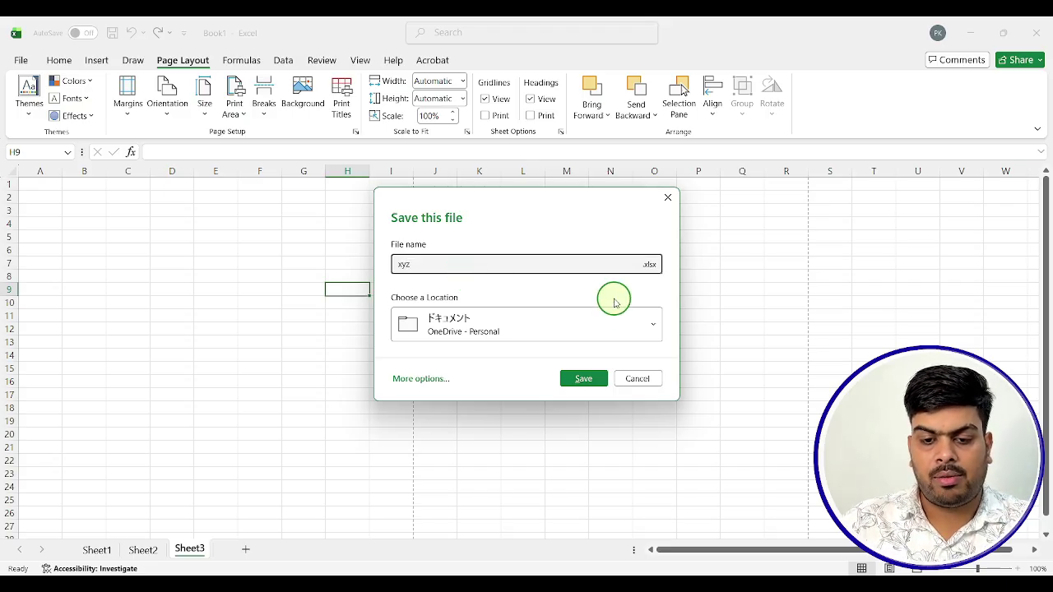
pyautogui.click(590, 391)
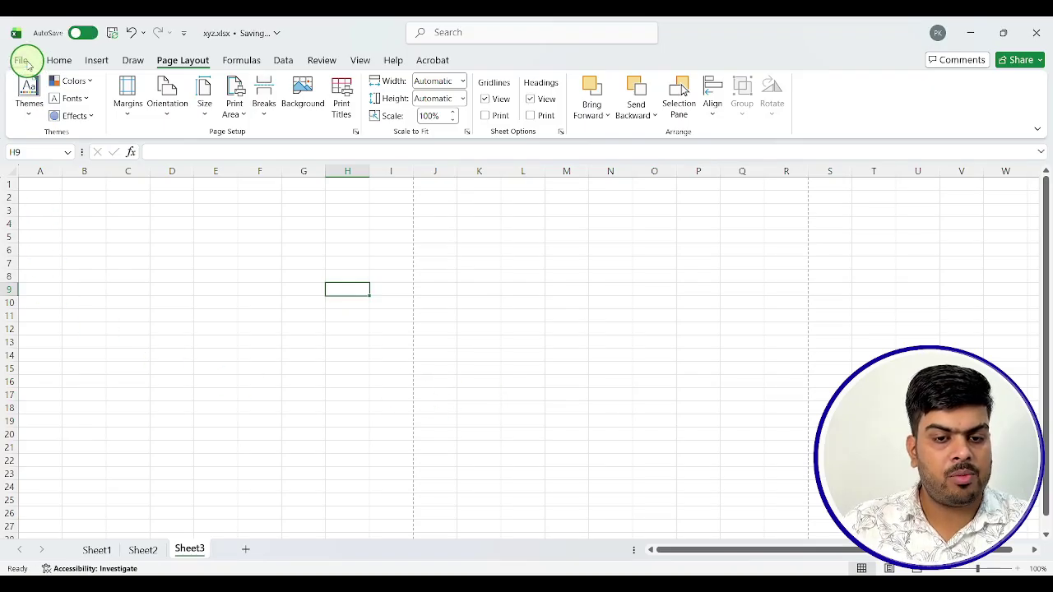
# Step: Look through the recent, favorite and shared file lists, and open xyz.xlsx from the recent files
pyautogui.click(23, 62)
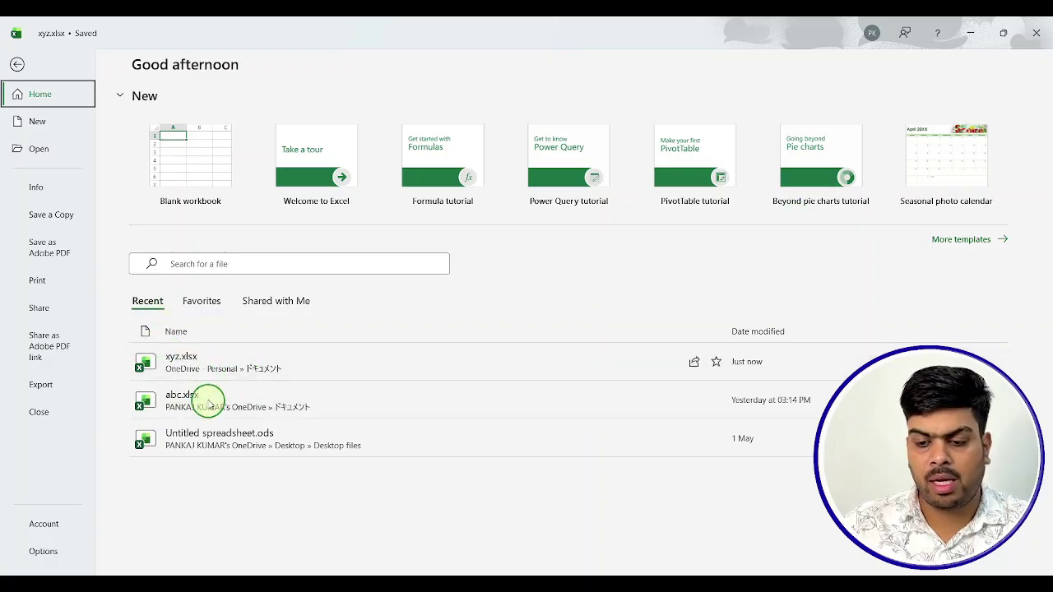
pyautogui.click(210, 304)
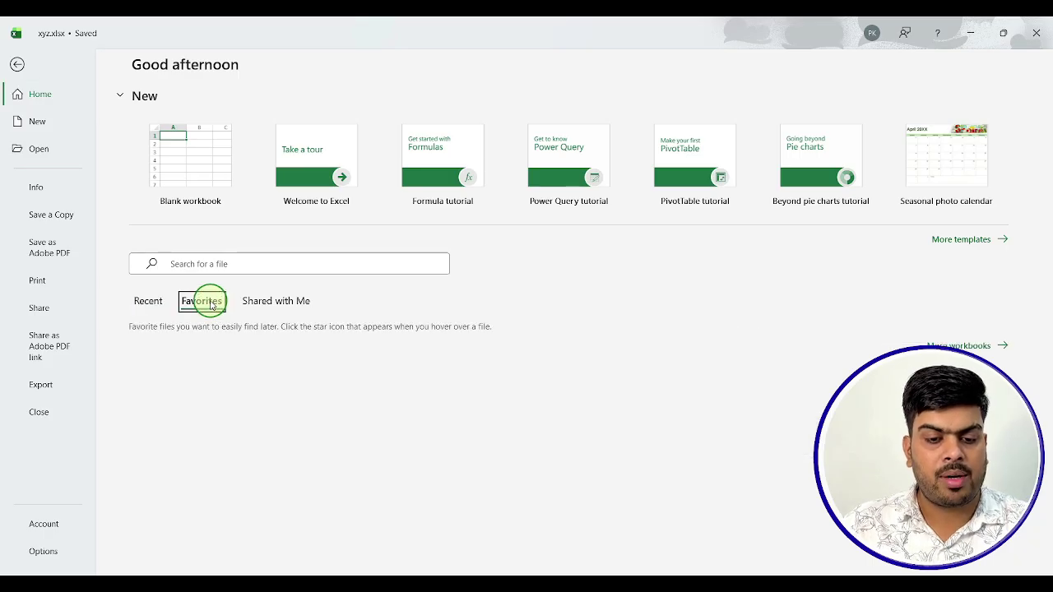
pyautogui.click(260, 302)
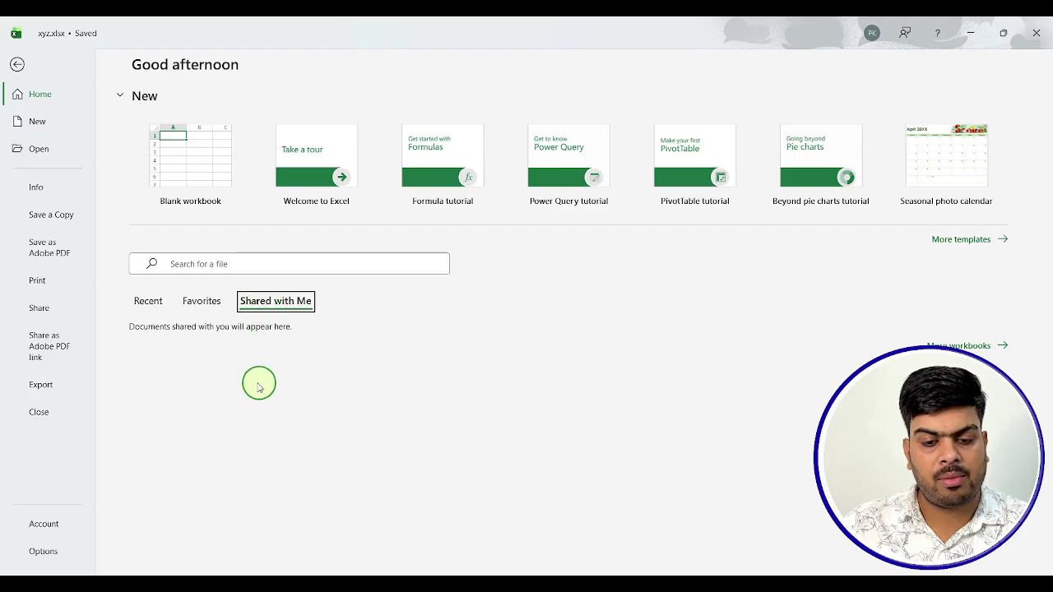
pyautogui.click(149, 302)
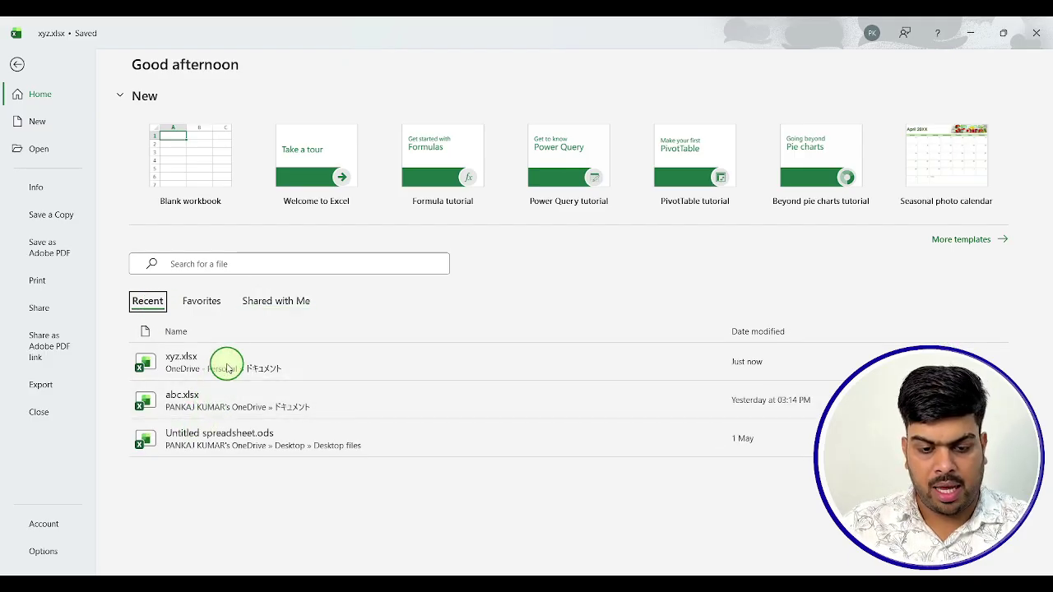
pyautogui.click(227, 366)
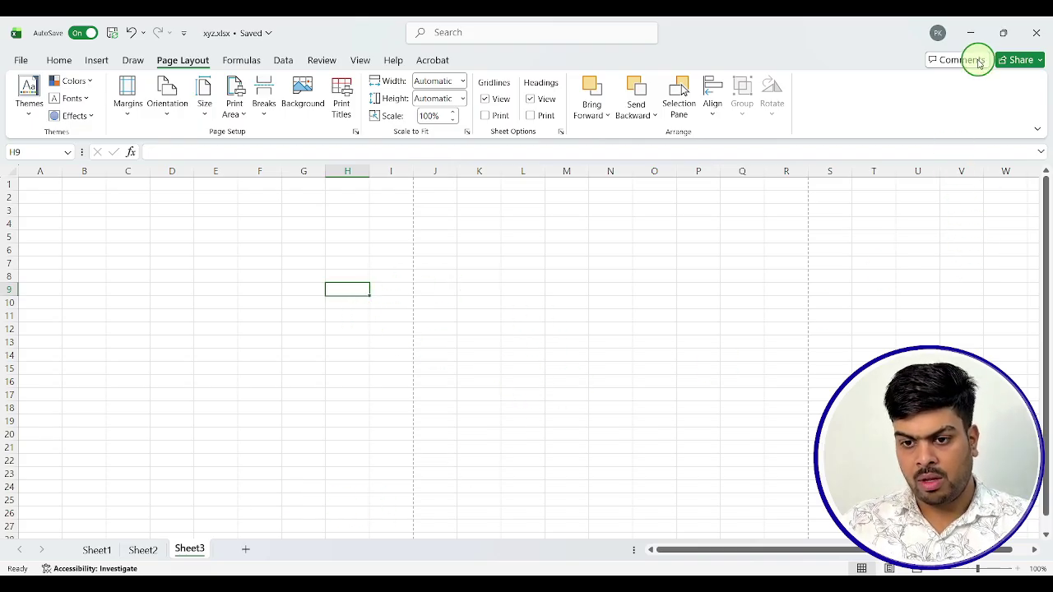
# Step: Examine the formula commands and the data commands, dismissing the tip about importing data
pyautogui.click(241, 61)
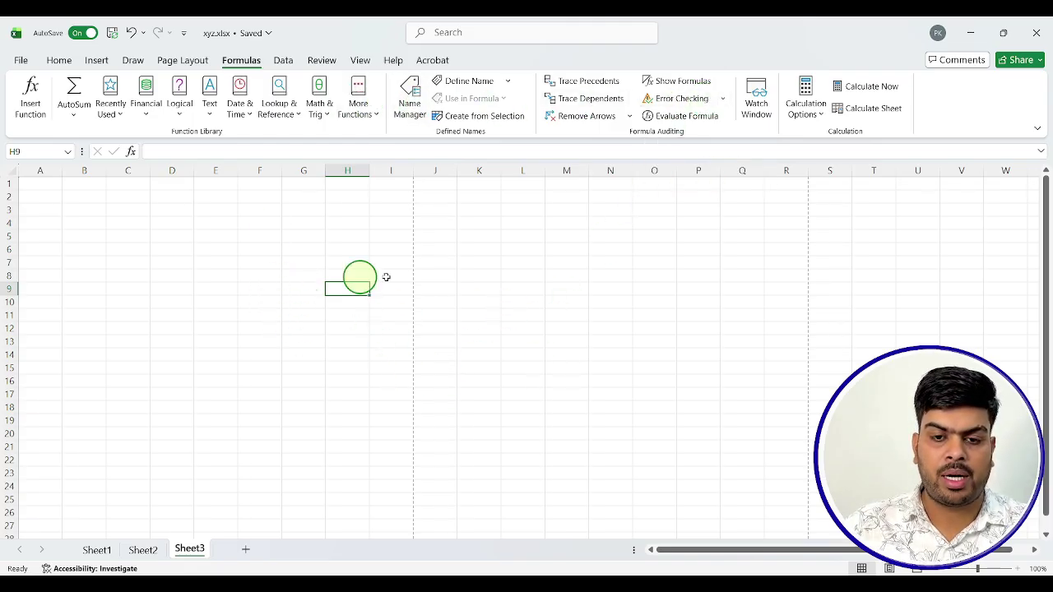
pyautogui.click(284, 62)
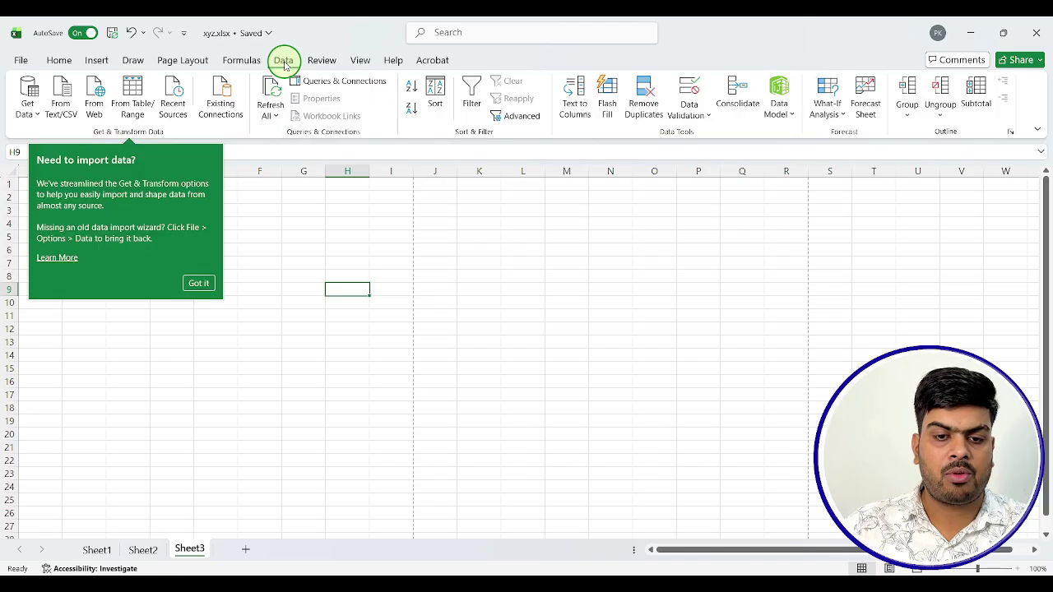
pyautogui.click(200, 285)
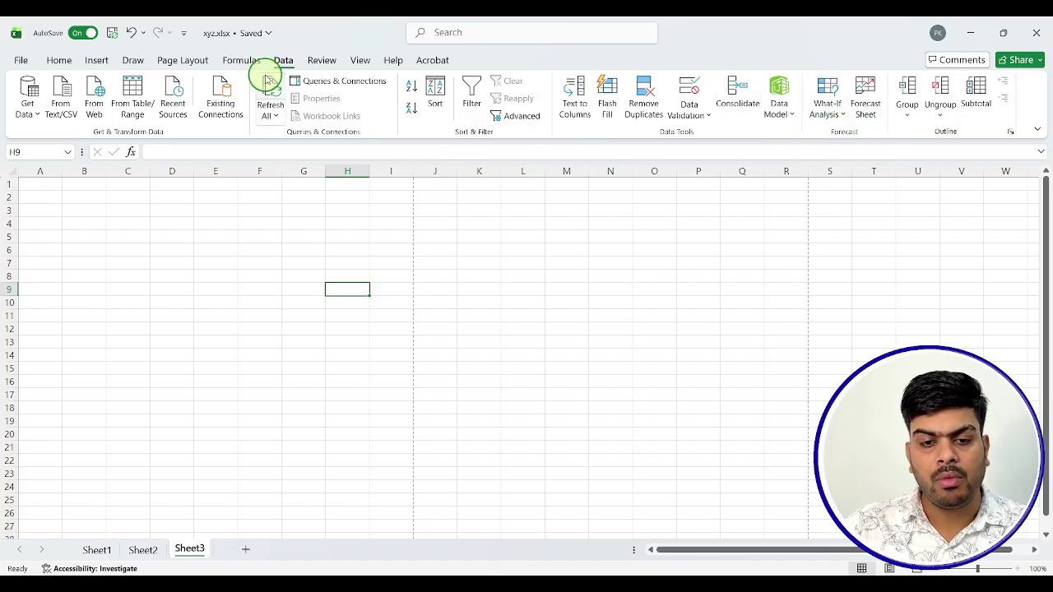
# Step: Examine the review commands and the view commands
pyautogui.click(322, 61)
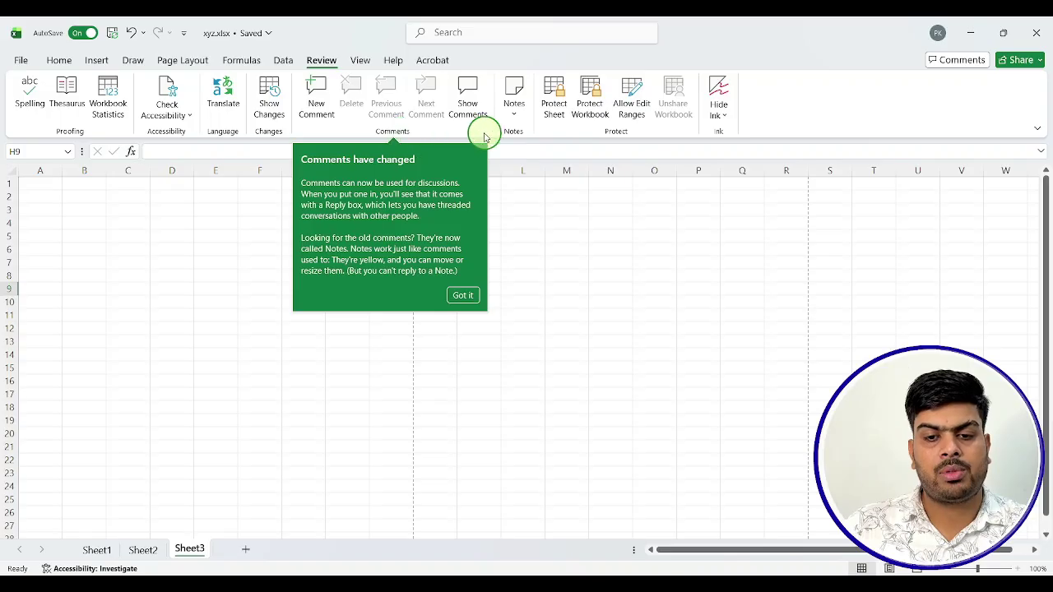
pyautogui.click(359, 63)
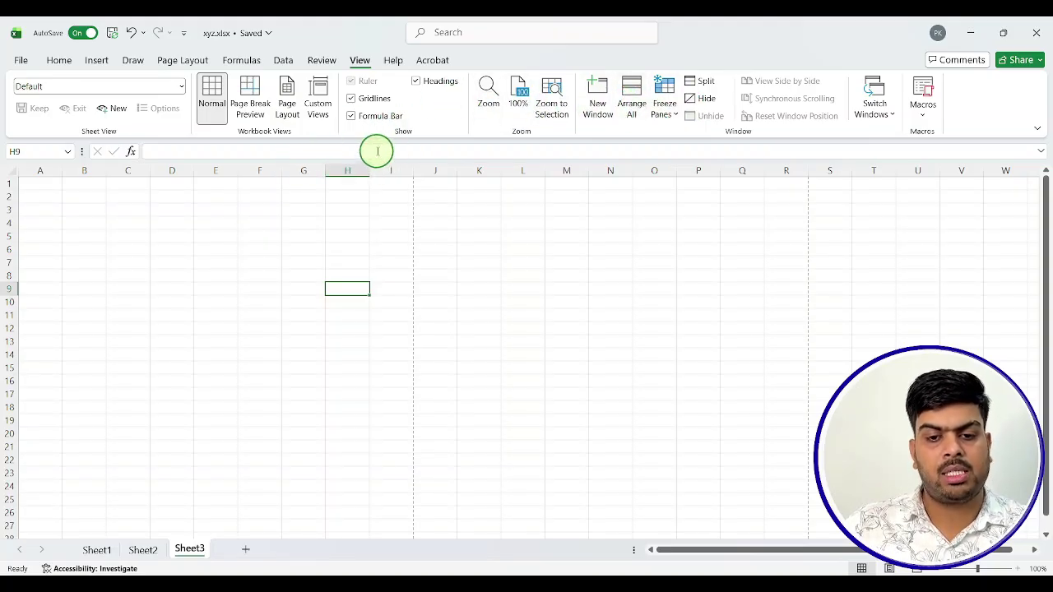
# Step: Hide the gridlines on Sheet3, select various cells across the plain sheet, and show the gridlines again
pyautogui.click(351, 99)
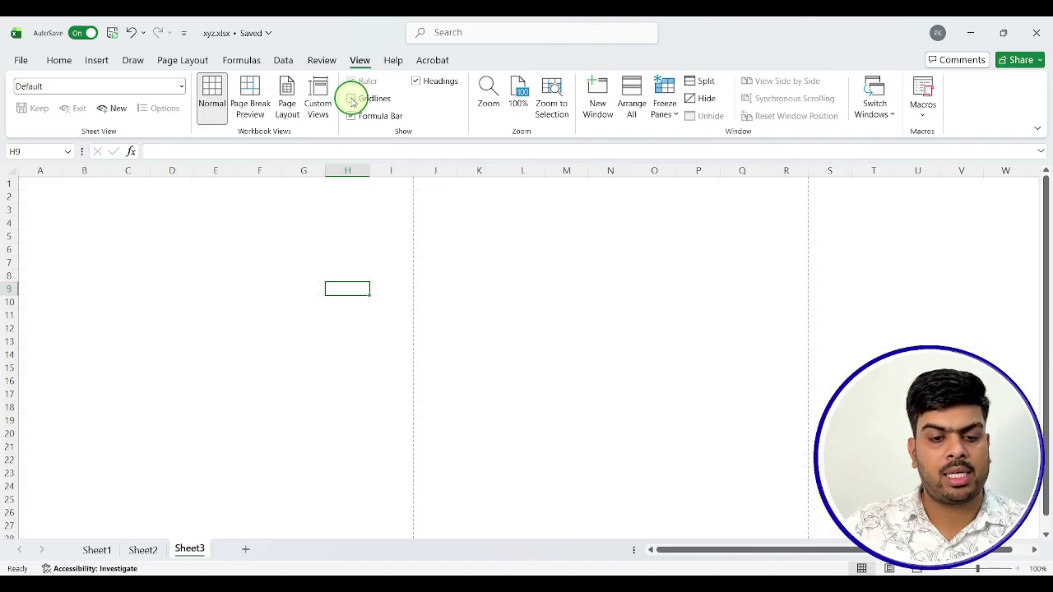
pyautogui.click(216, 245)
pyautogui.click(316, 210)
pyautogui.click(321, 288)
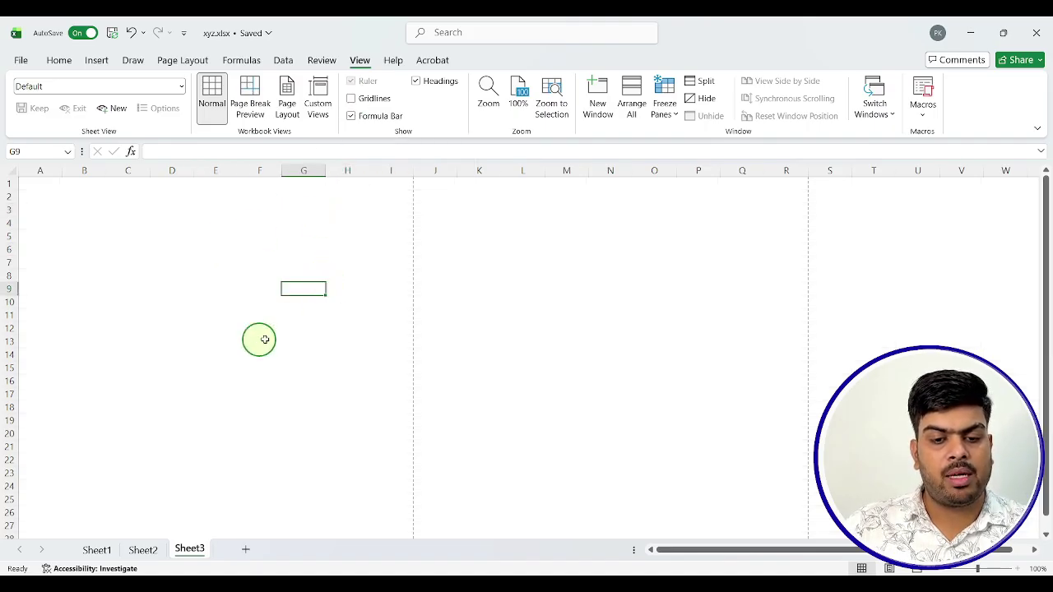
pyautogui.click(174, 341)
pyautogui.click(170, 275)
pyautogui.click(211, 224)
pyautogui.click(322, 249)
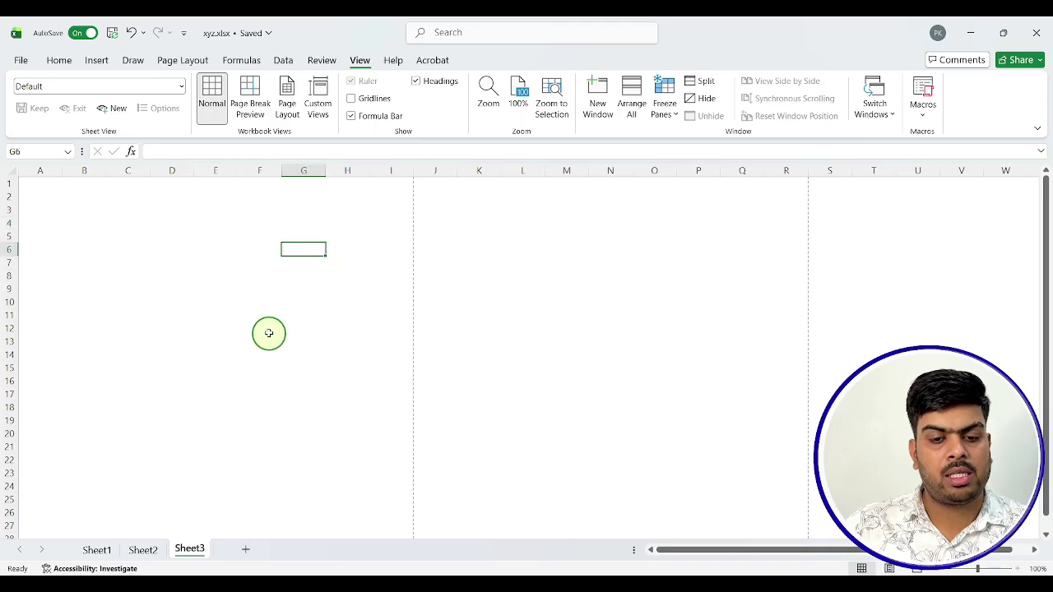
pyautogui.click(265, 339)
pyautogui.click(219, 288)
pyautogui.click(386, 261)
pyautogui.click(391, 346)
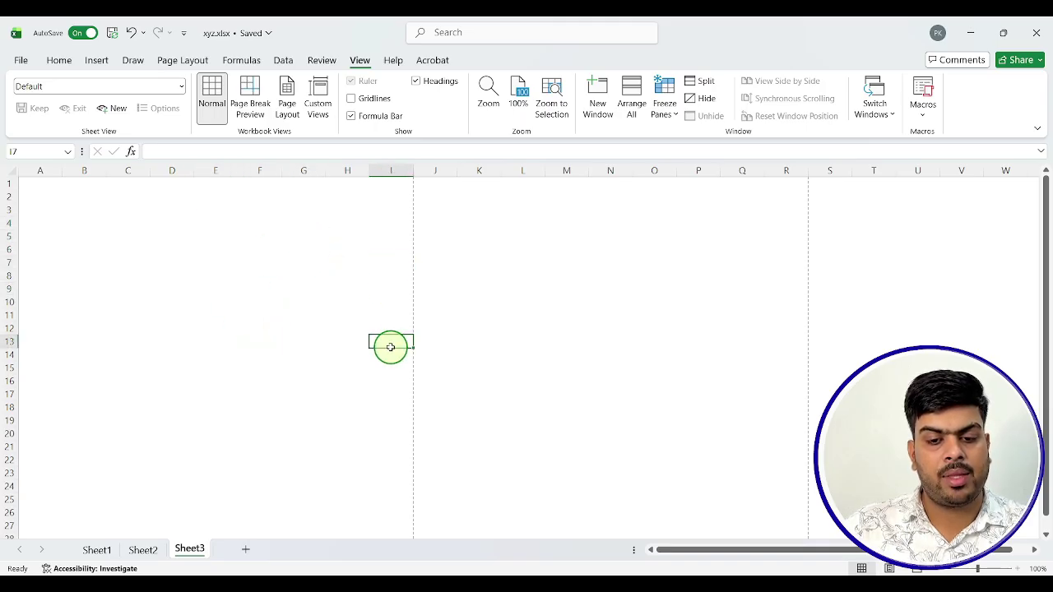
pyautogui.click(356, 414)
pyautogui.click(90, 261)
pyautogui.click(84, 408)
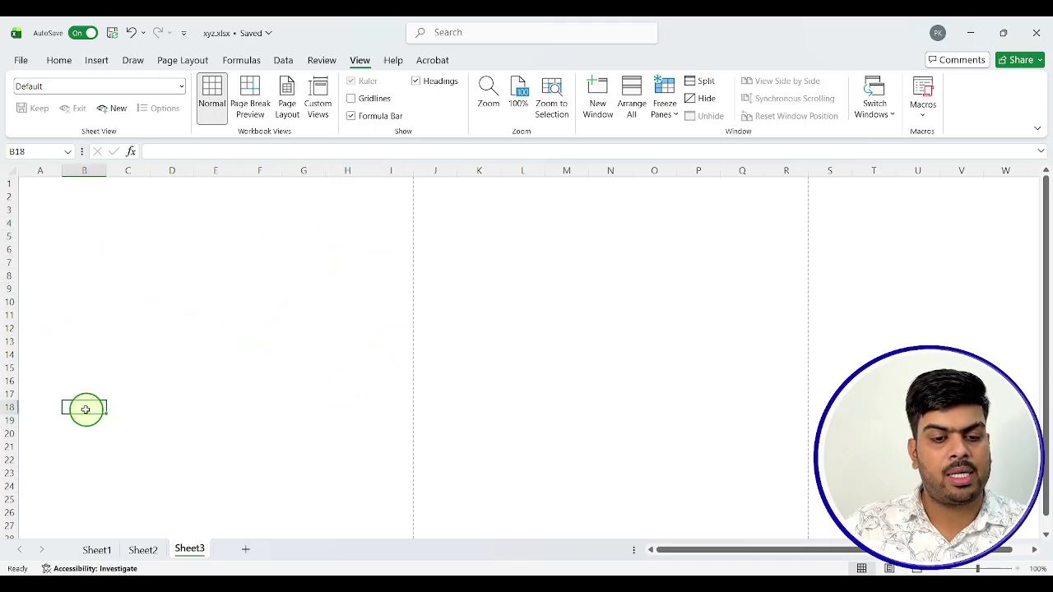
pyautogui.click(351, 100)
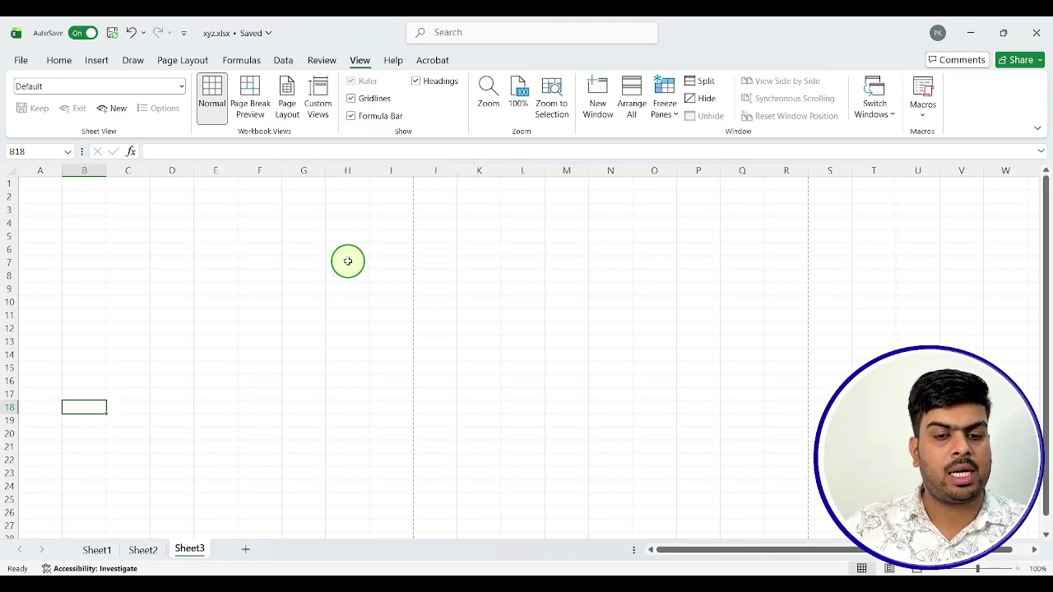
# Step: Hide and restore the formula bar, and do the same with the row and column headings
pyautogui.click(351, 117)
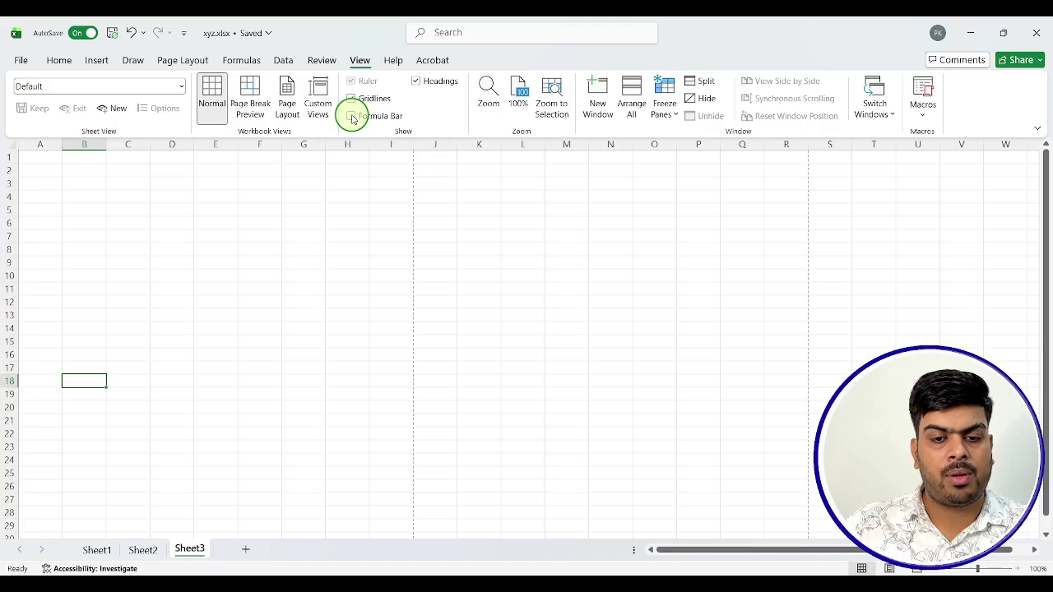
pyautogui.click(351, 117)
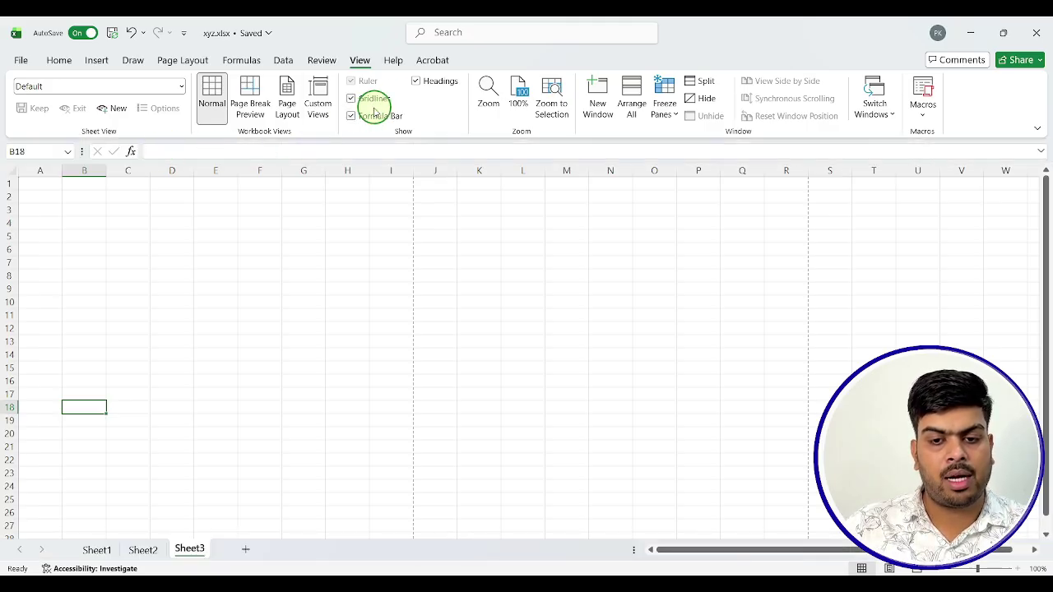
pyautogui.click(417, 80)
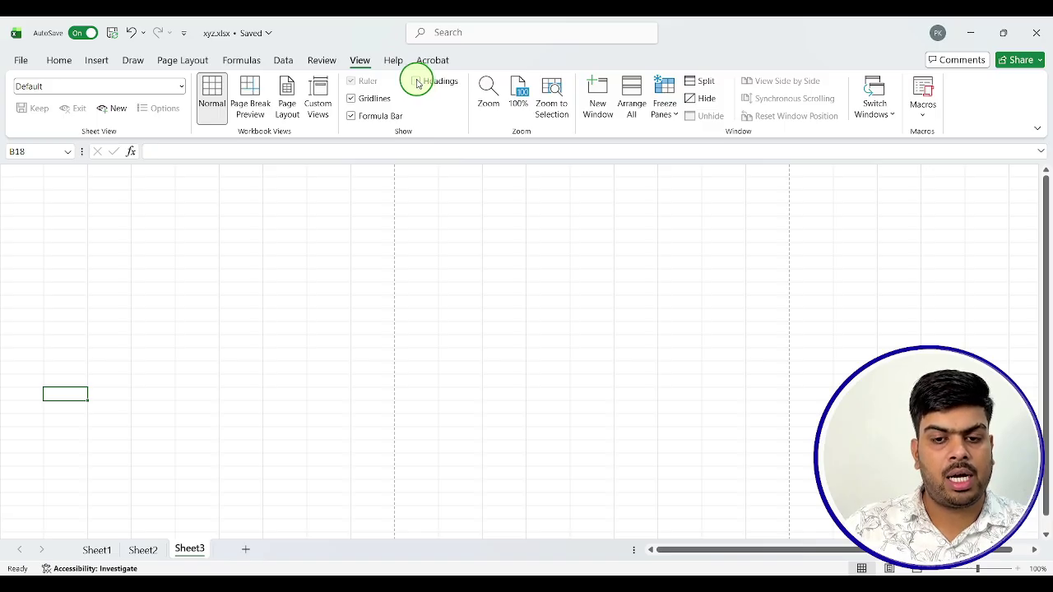
pyautogui.click(417, 81)
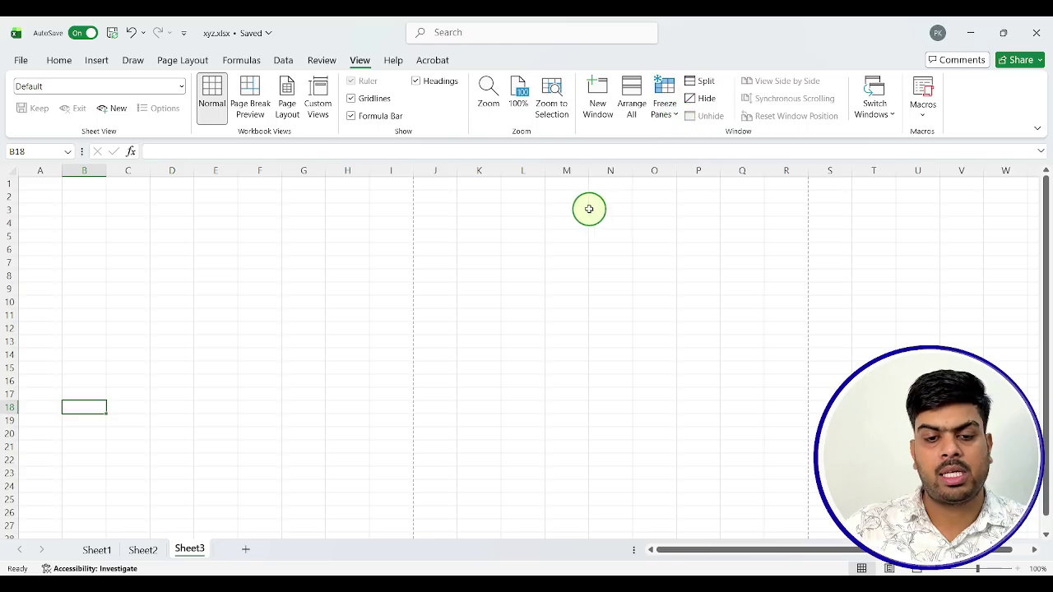
# Step: Select the range A3:N4 on Sheet3 and examine the Acrobat PDF commands
pyautogui.click(384, 271)
pyautogui.moveTo(40, 217); pyautogui.dragTo(610, 227)
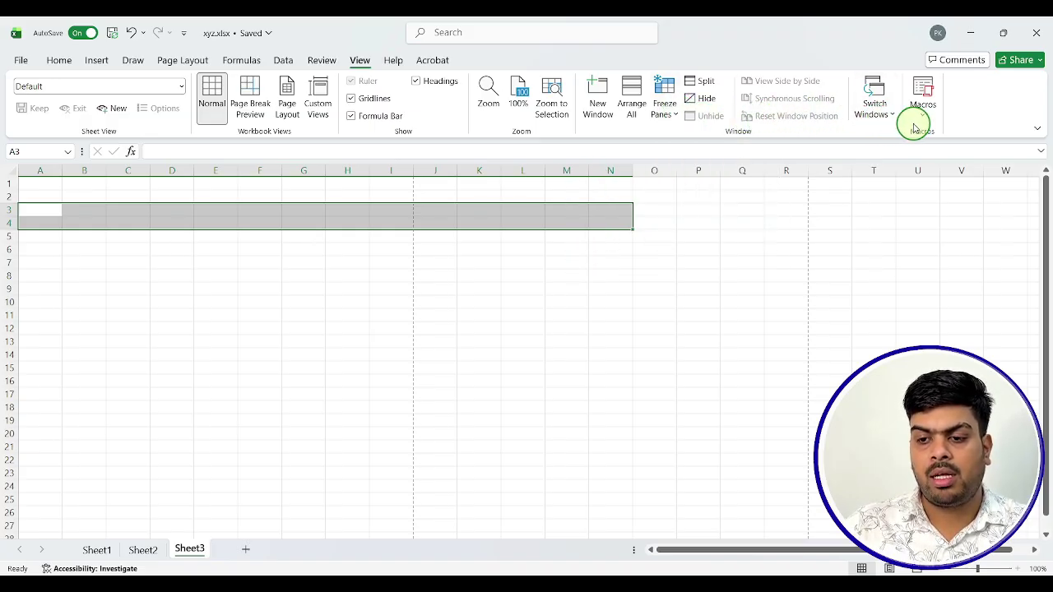
pyautogui.click(395, 61)
pyautogui.click(432, 63)
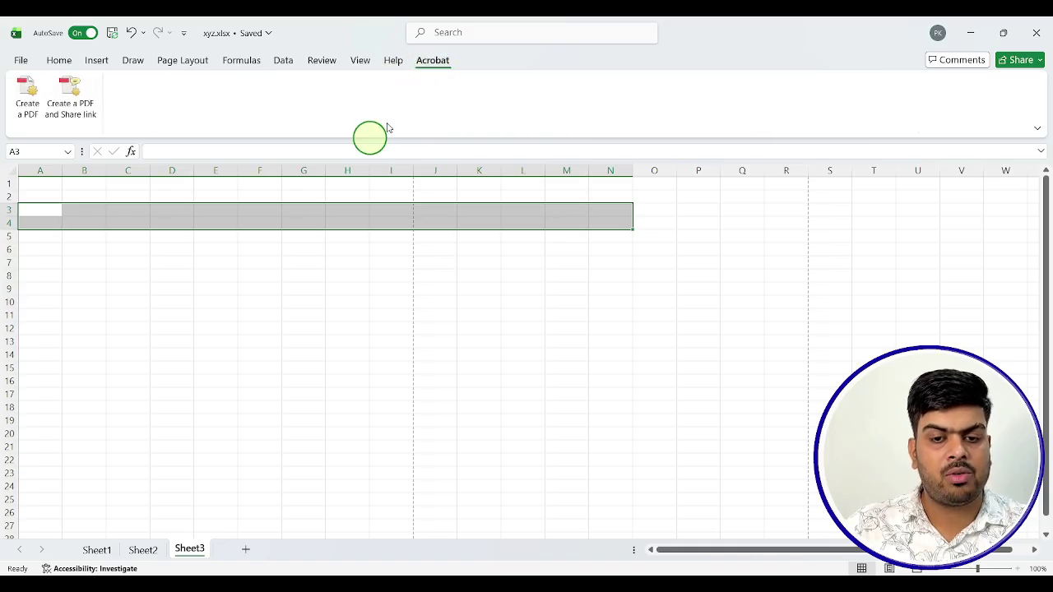
# Step: Look at the start page with its recent files and return to the worksheet of xyz.xlsx
pyautogui.click(21, 61)
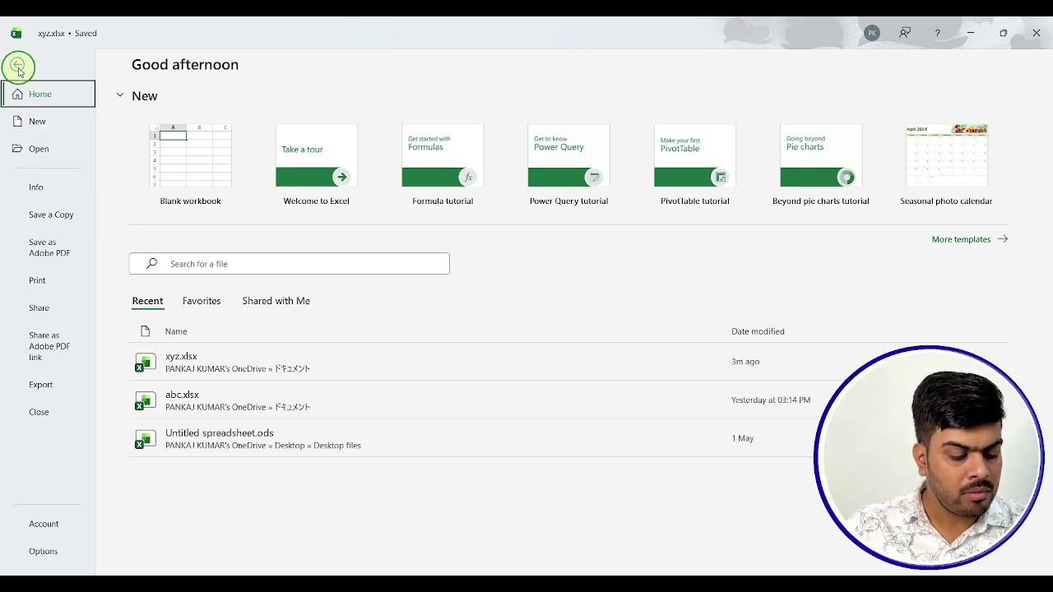
pyautogui.click(18, 67)
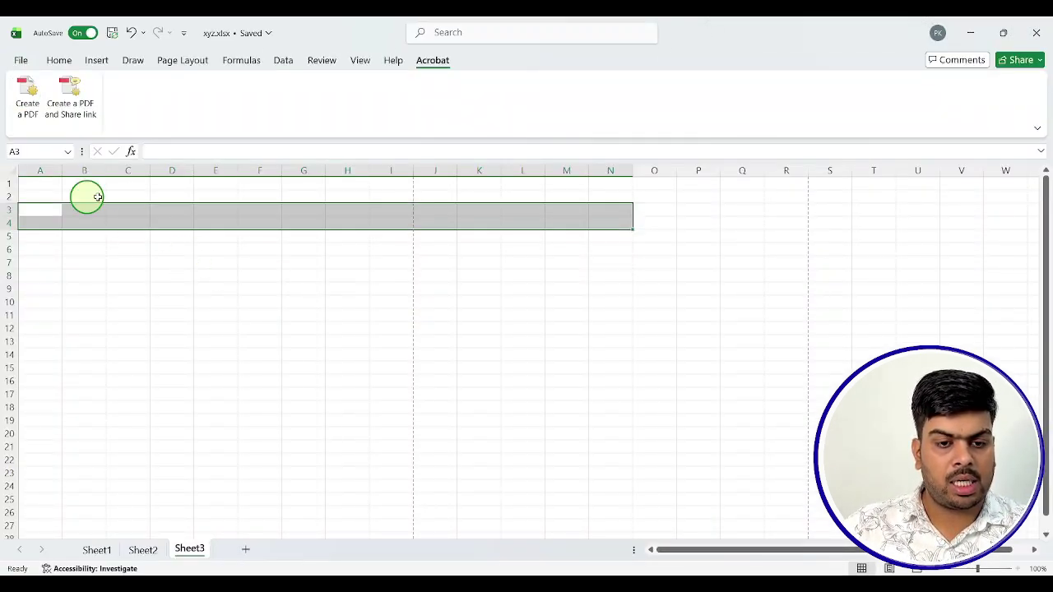
pyautogui.click(18, 60)
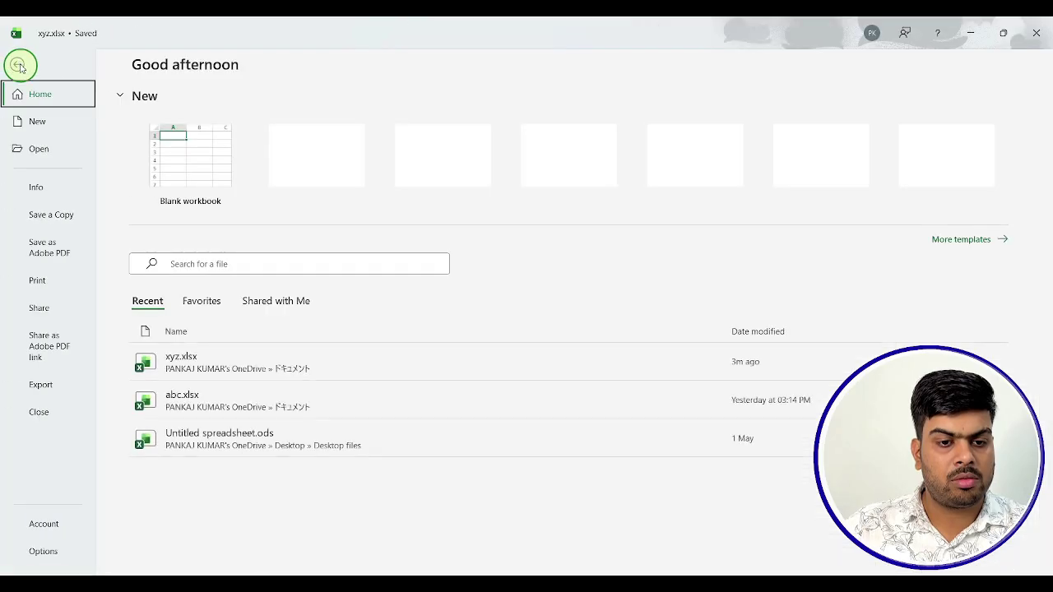
pyautogui.click(191, 362)
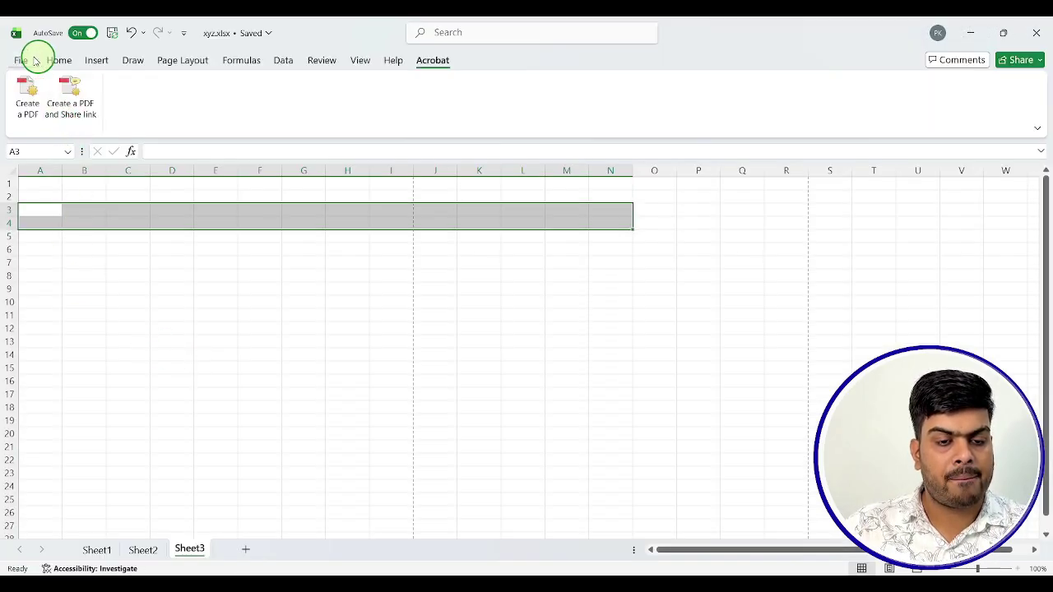
# Step: Close the xyz.xlsx workbook while keeping Excel running, and reopen it from the recent files
pyautogui.click(59, 60)
pyautogui.click(293, 328)
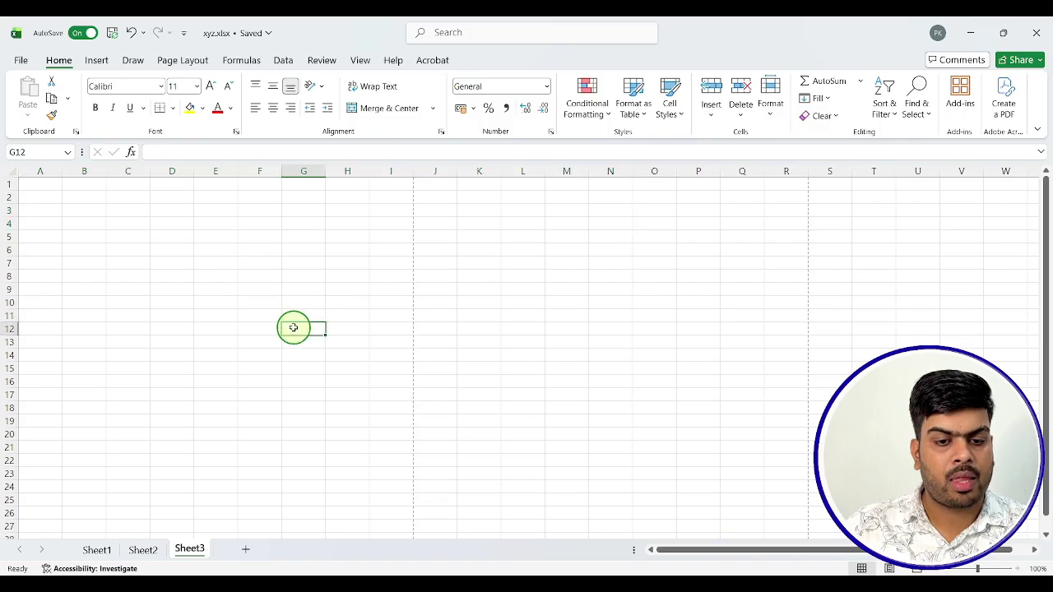
pyautogui.click(93, 249)
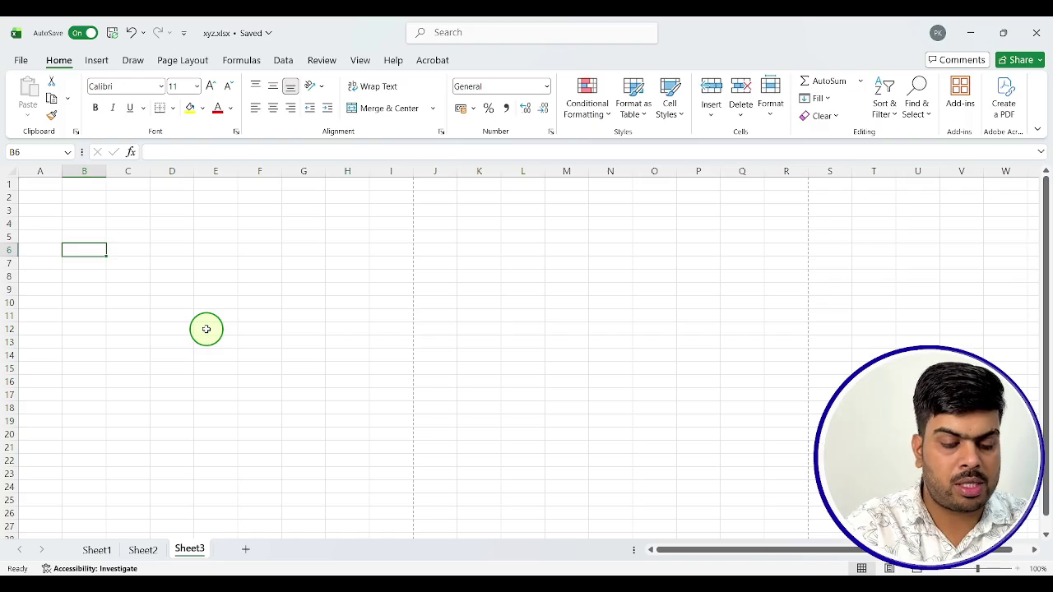
pyautogui.hotkey('ctrl', 'w')
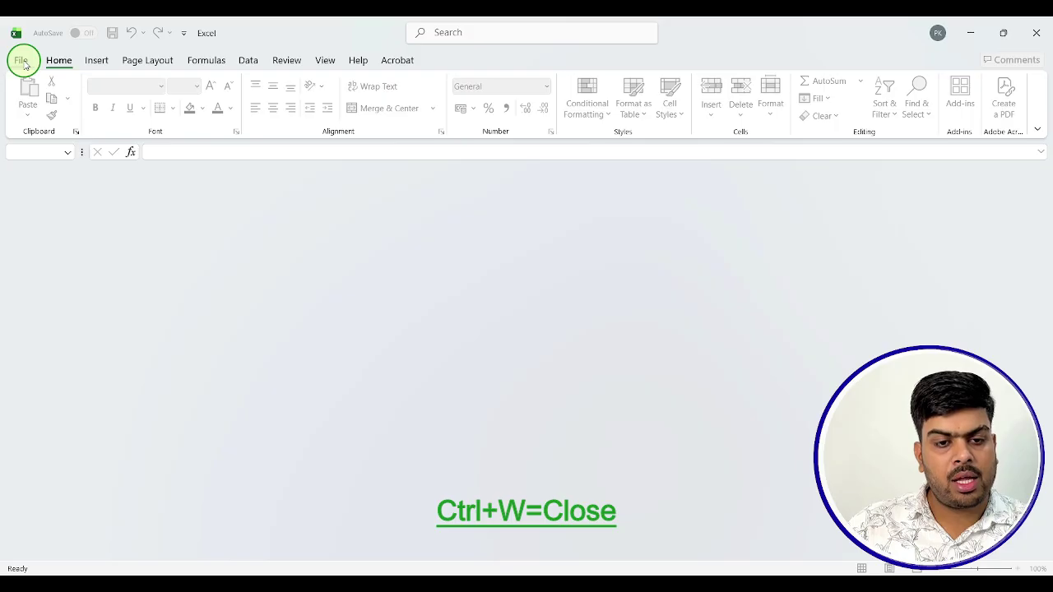
pyautogui.click(21, 60)
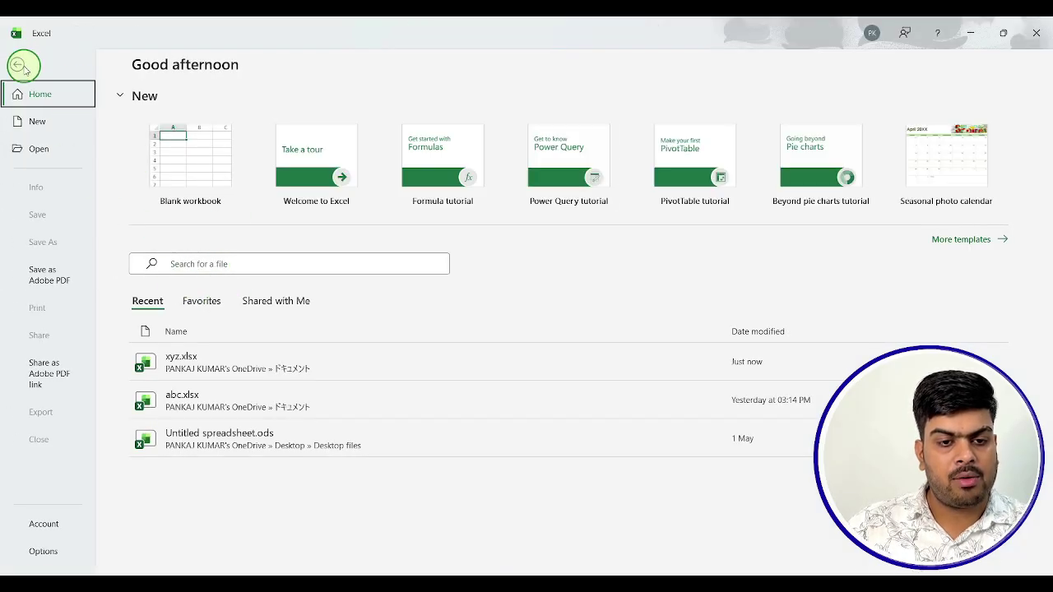
pyautogui.click(216, 367)
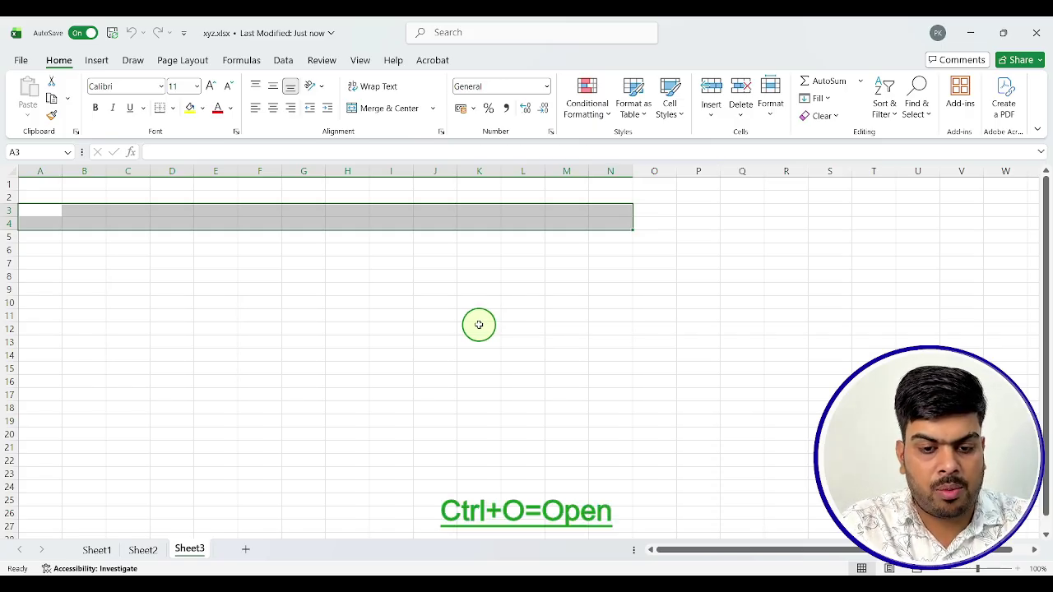
# Step: Choose xyz.xlsx among the recent workbooks on the Open page, select cell G13, and close Excel completely
pyautogui.hotkey('ctrl', 'o')
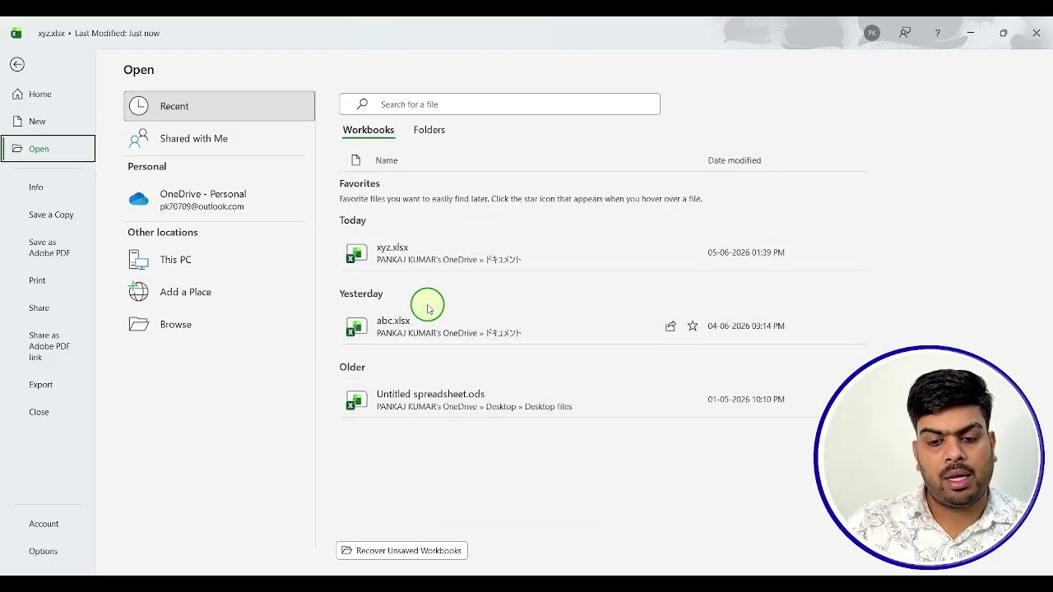
pyautogui.click(427, 257)
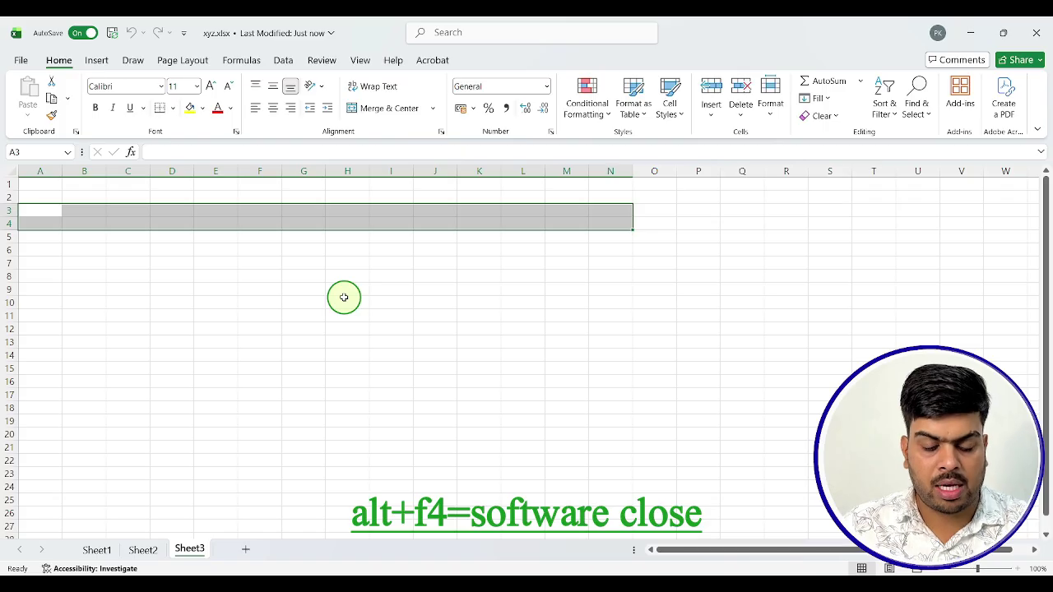
pyautogui.click(290, 340)
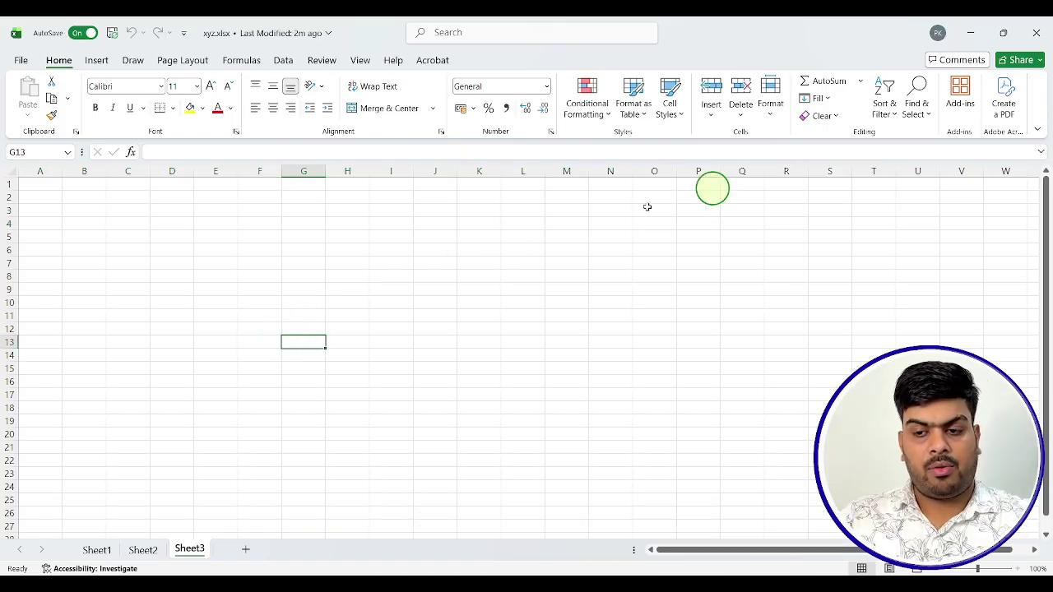
pyautogui.click(1033, 33)
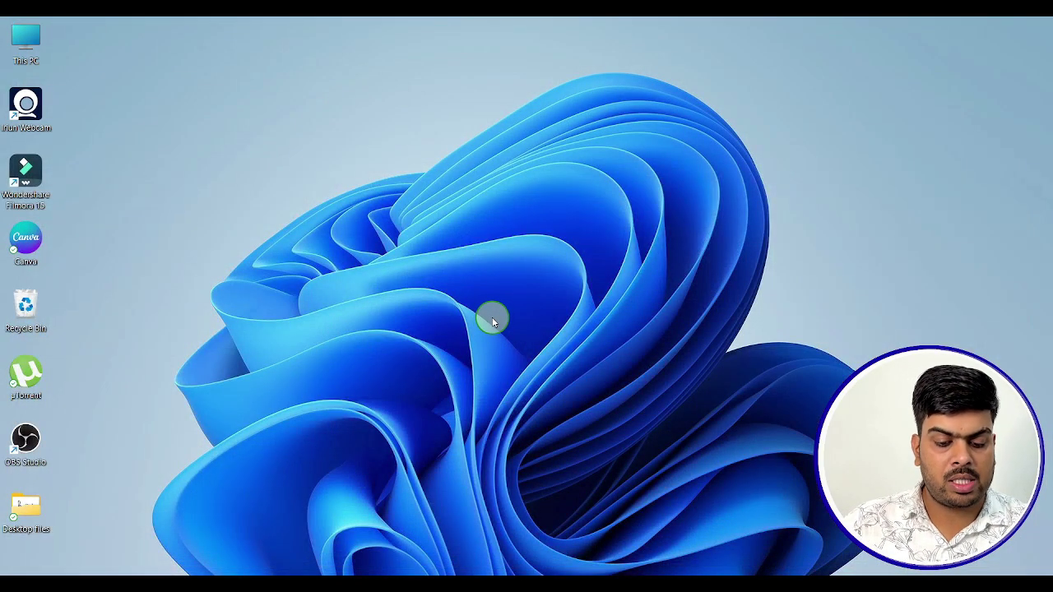
# Step: Launch Excel through the Windows Run command excel, create a blank workbook, and select cell L13
pyautogui.press('super+r')
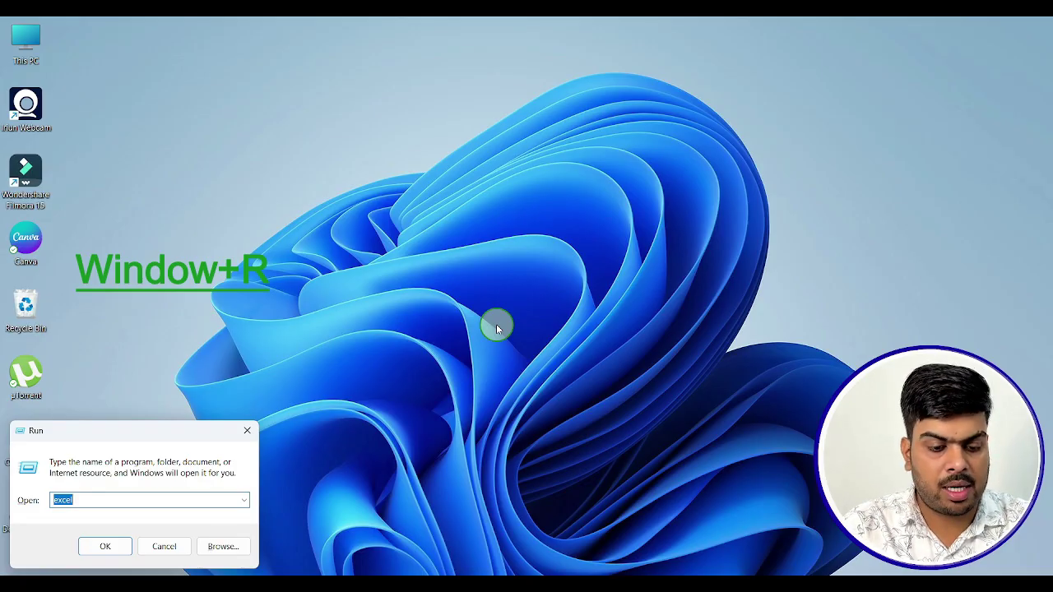
pyautogui.press('Return')
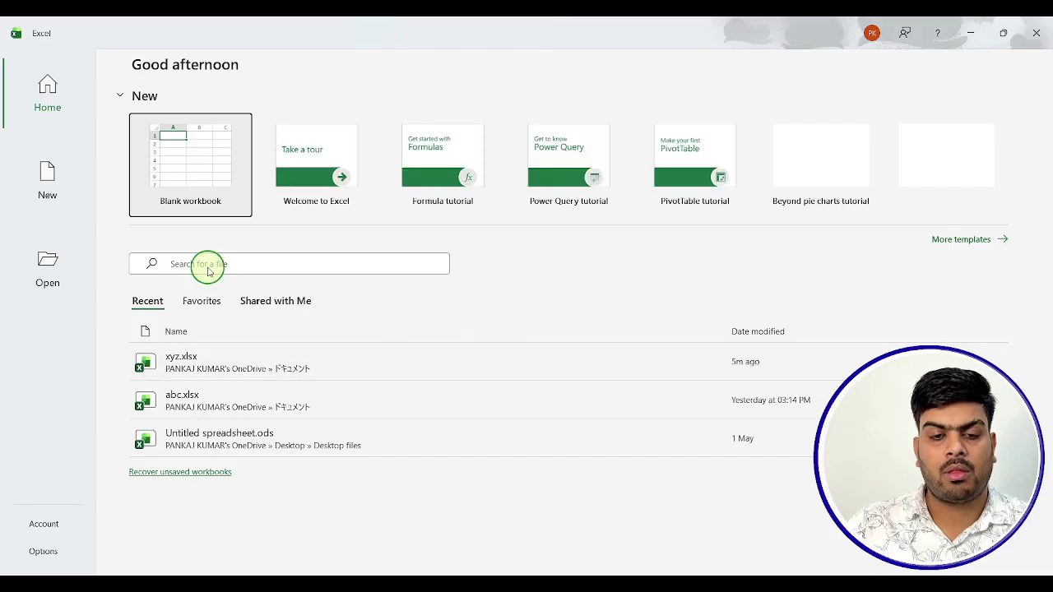
pyautogui.click(183, 140)
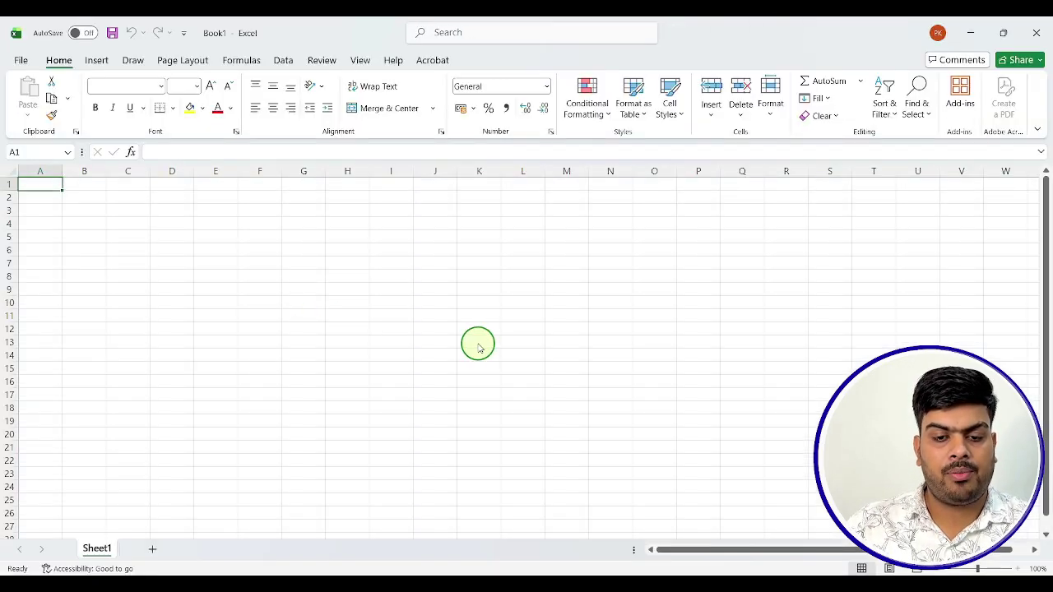
pyautogui.click(171, 276)
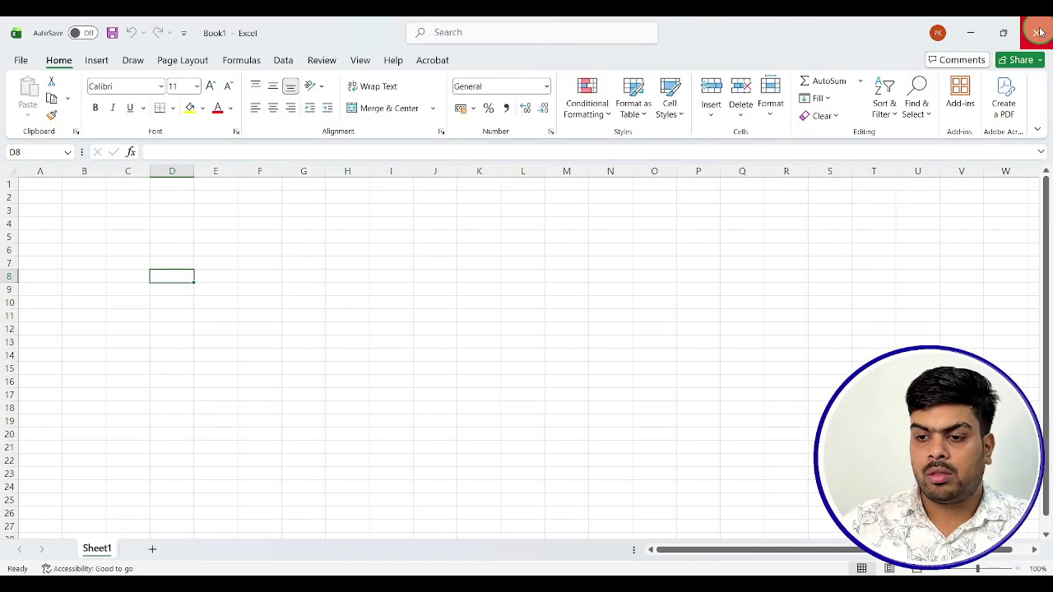
pyautogui.click(526, 341)
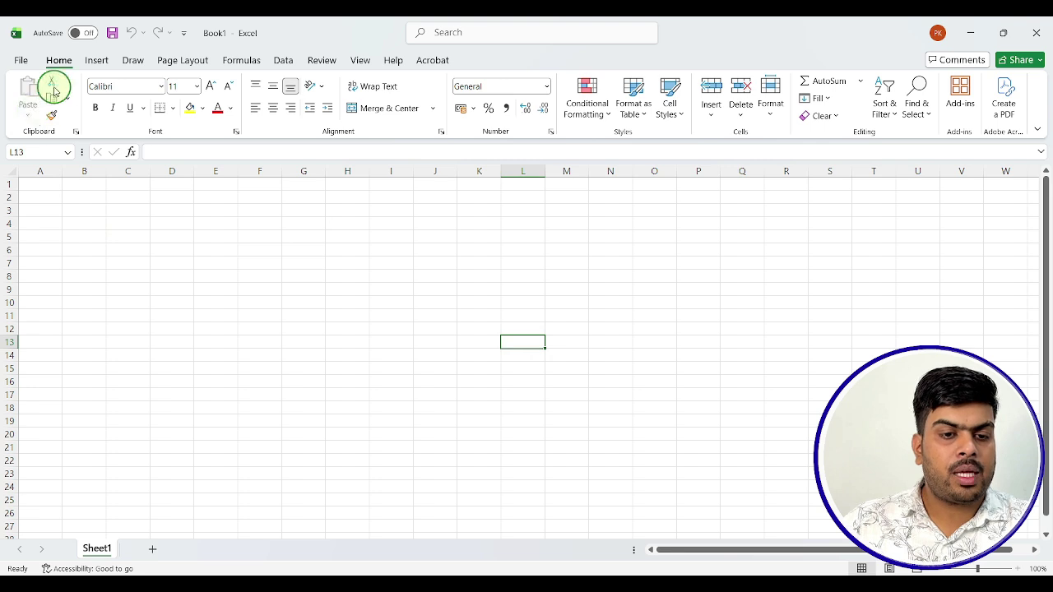
# Step: Create a second blank workbook from the new-workbook templates
pyautogui.click(23, 62)
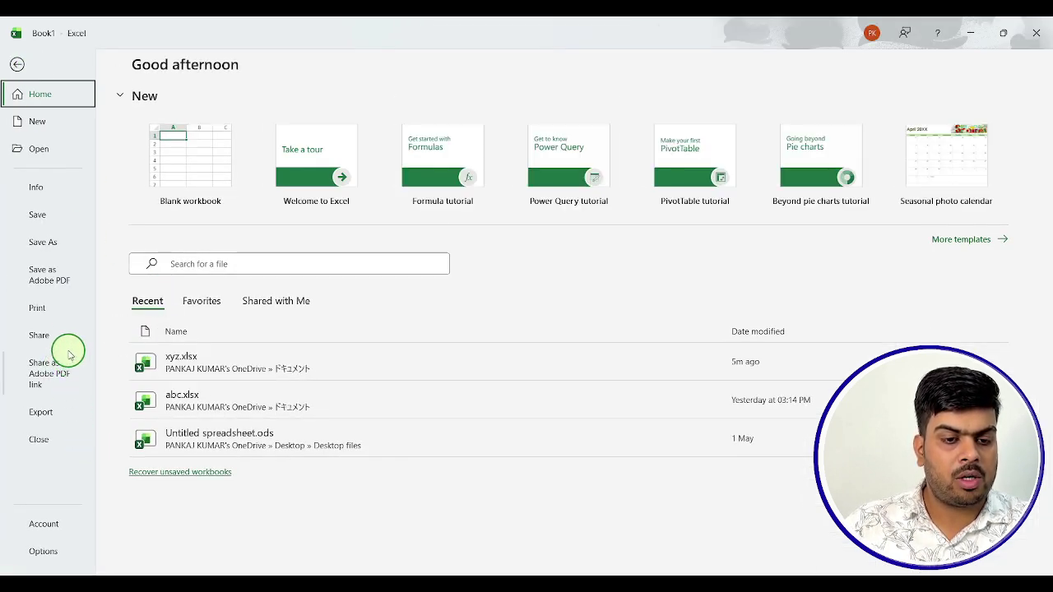
pyautogui.click(51, 121)
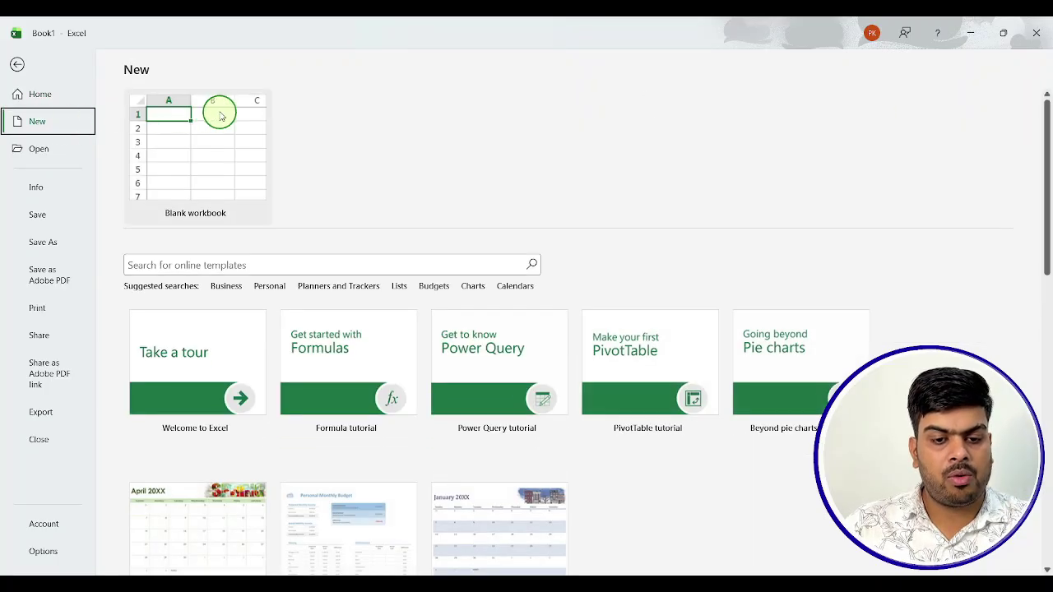
pyautogui.click(233, 168)
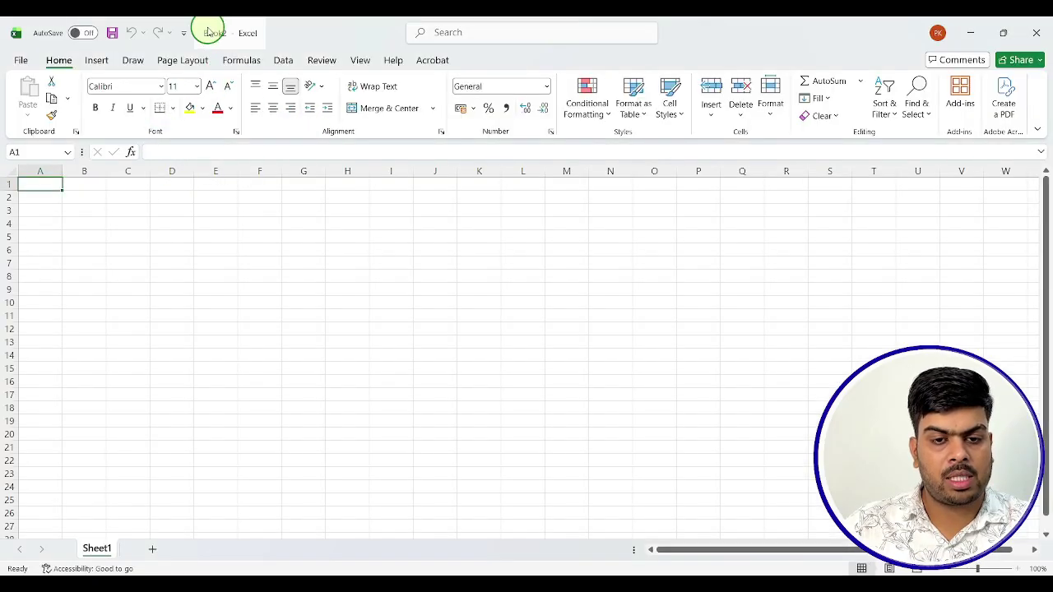
# Step: Enter the numbers 12, 23, 45 and 69 down cells D3 to D6
pyautogui.click(294, 261)
pyautogui.click(259, 233)
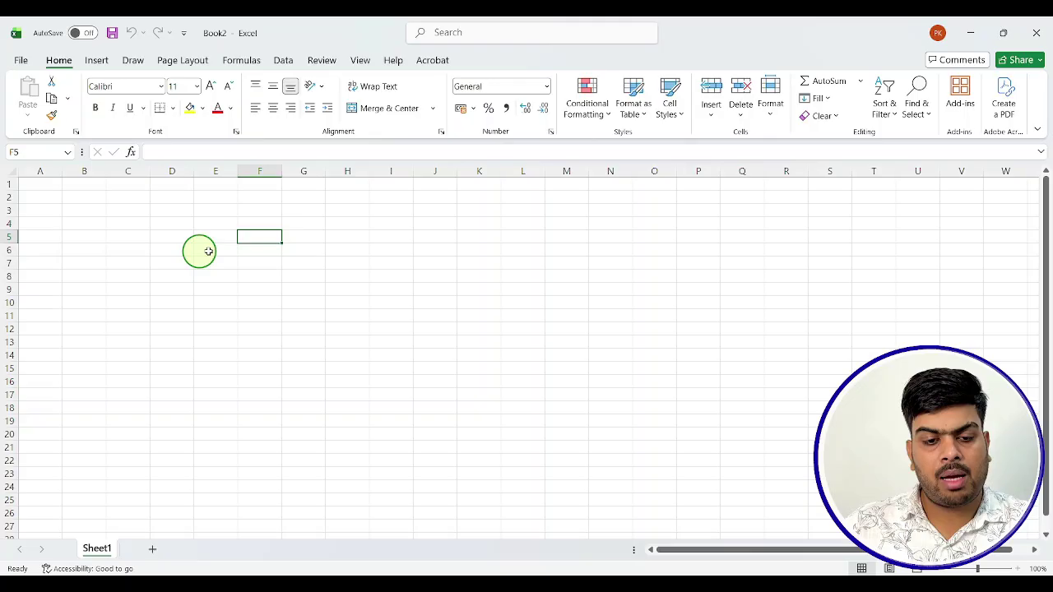
pyautogui.click(169, 211)
pyautogui.write('12')
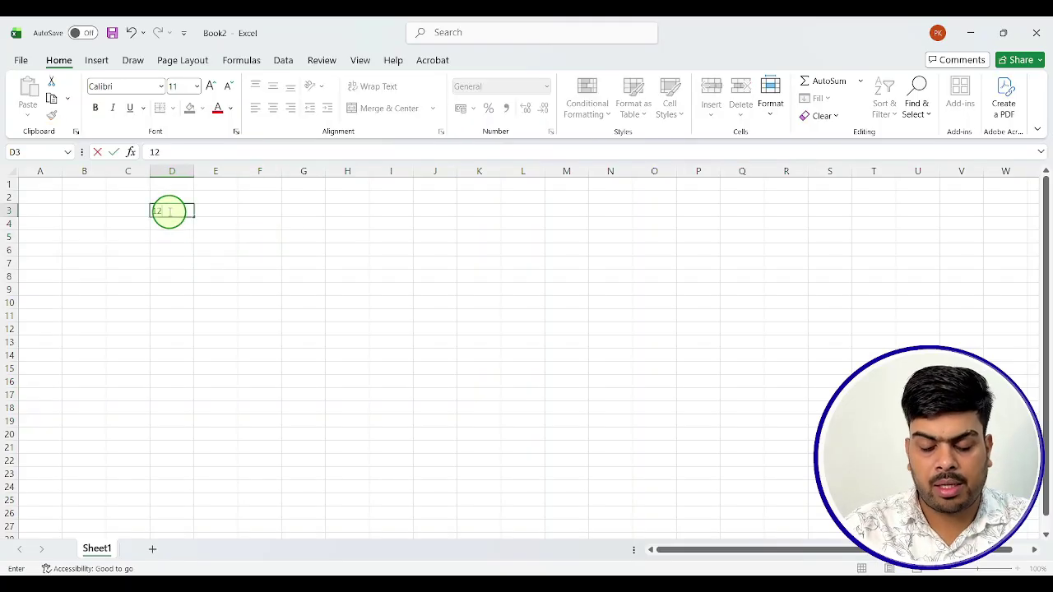
pyautogui.press('Return')
pyautogui.press('Return')
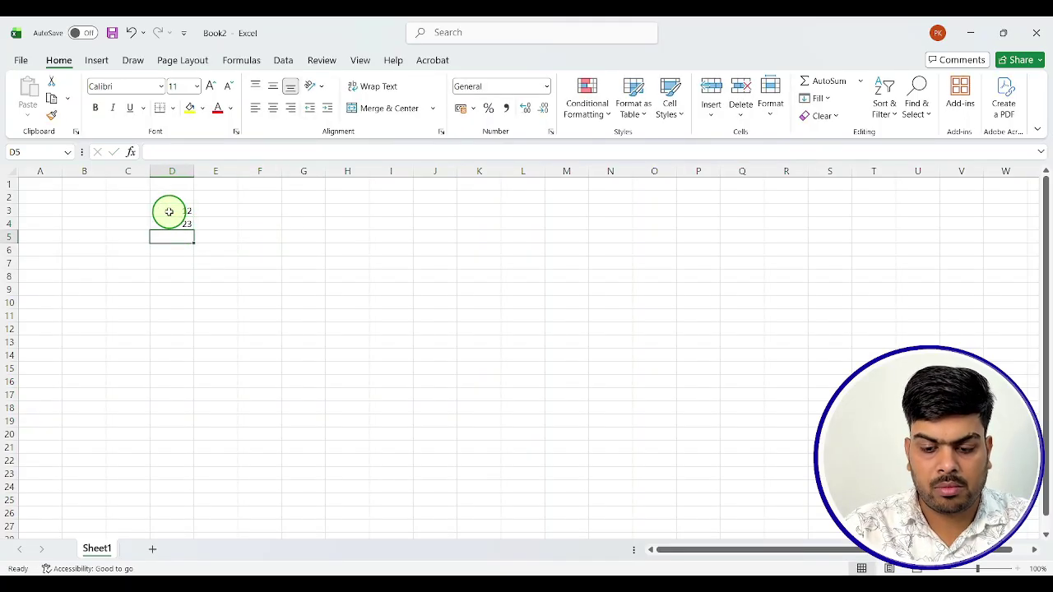
pyautogui.write('45')
pyautogui.press('Return')
pyautogui.write('69')
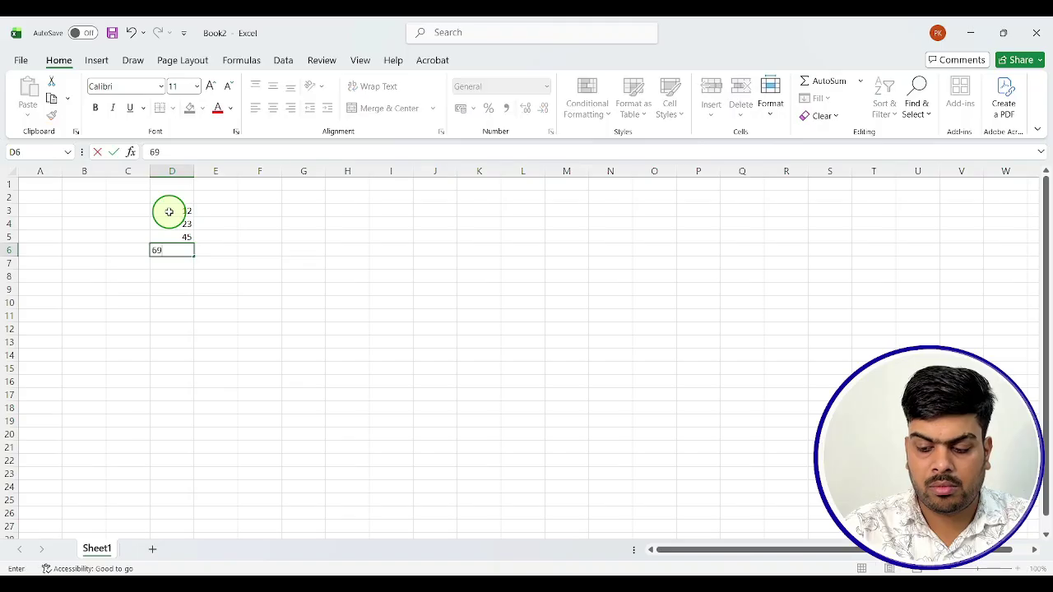
pyautogui.press('Return')
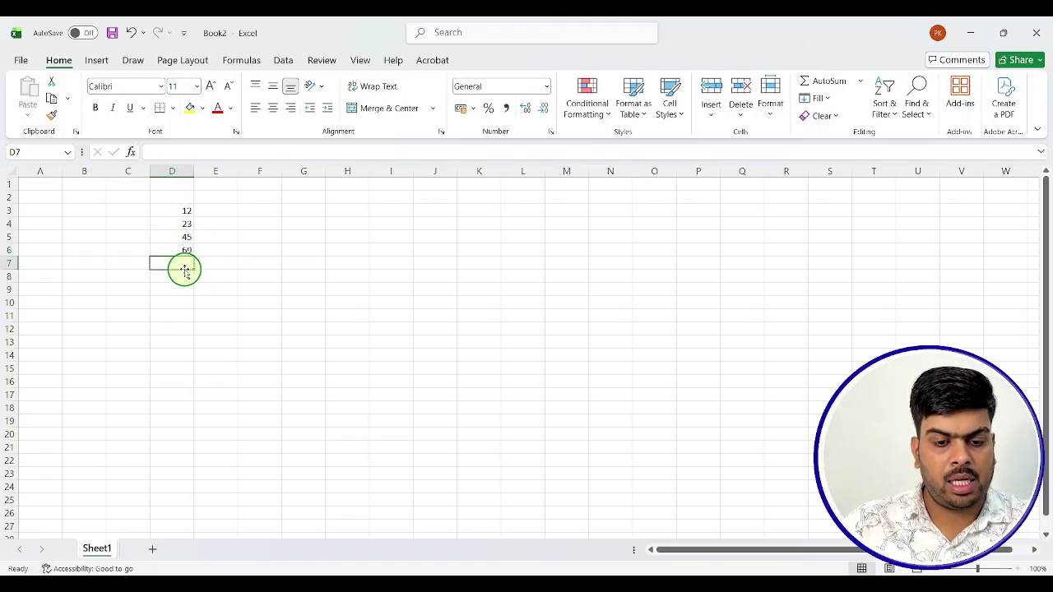
# Step: Enter the text labels as, ad, wf and rg down cells C3 to C6 beside the numbers
pyautogui.click(124, 209)
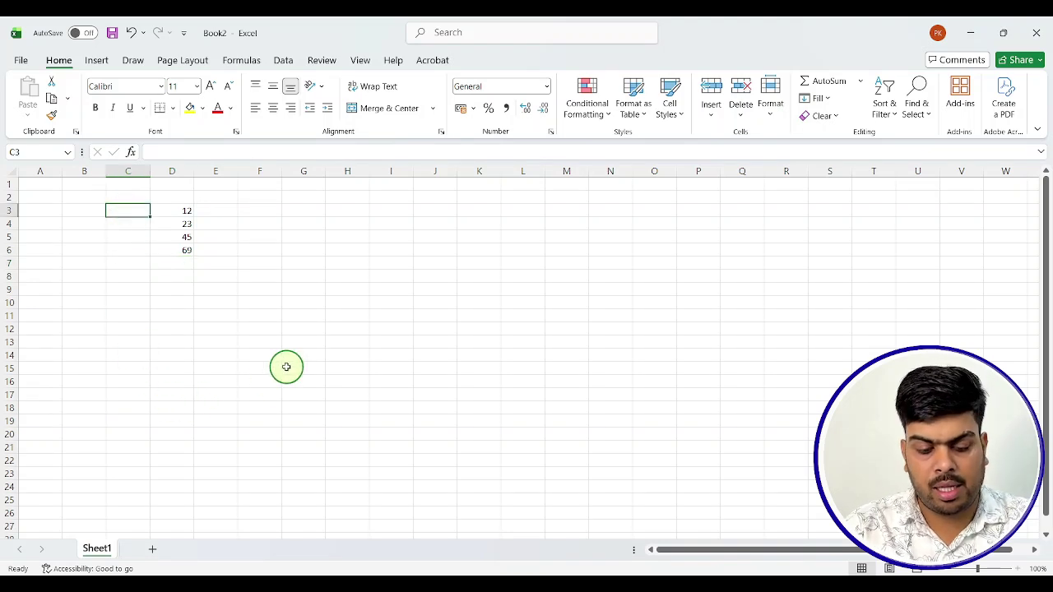
pyautogui.write('as')
pyautogui.press('Return')
pyautogui.write('as')
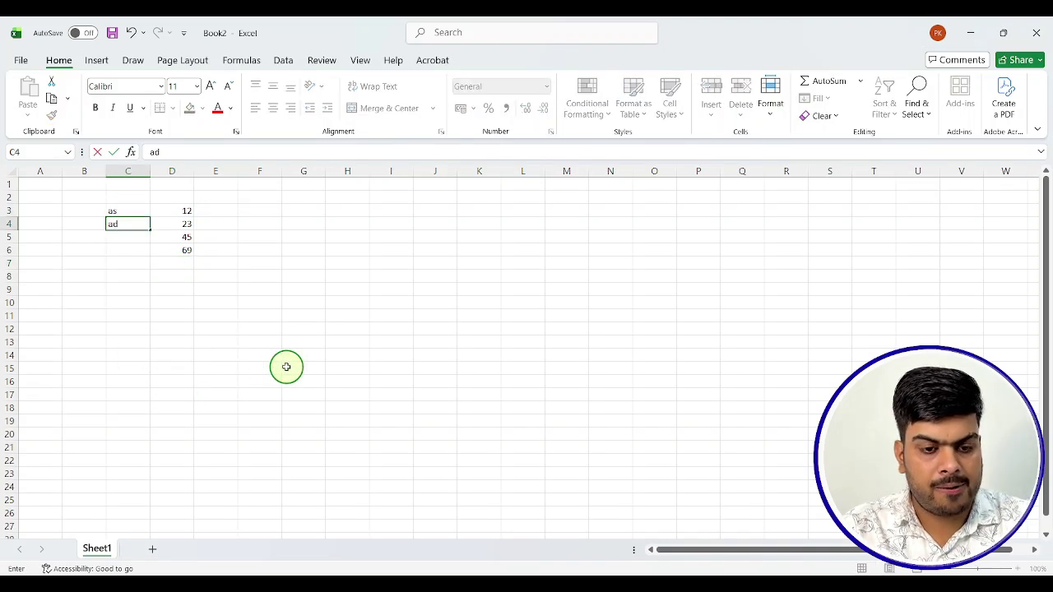
pyautogui.press('Return')
pyautogui.write('wf')
pyautogui.press('Return')
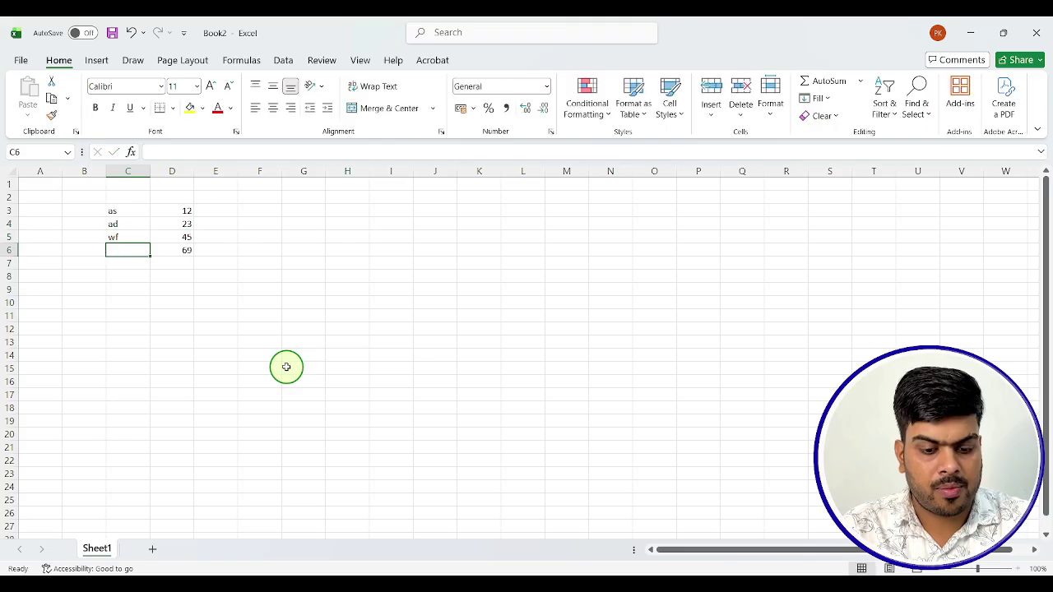
pyautogui.write('rg')
pyautogui.press('Return')
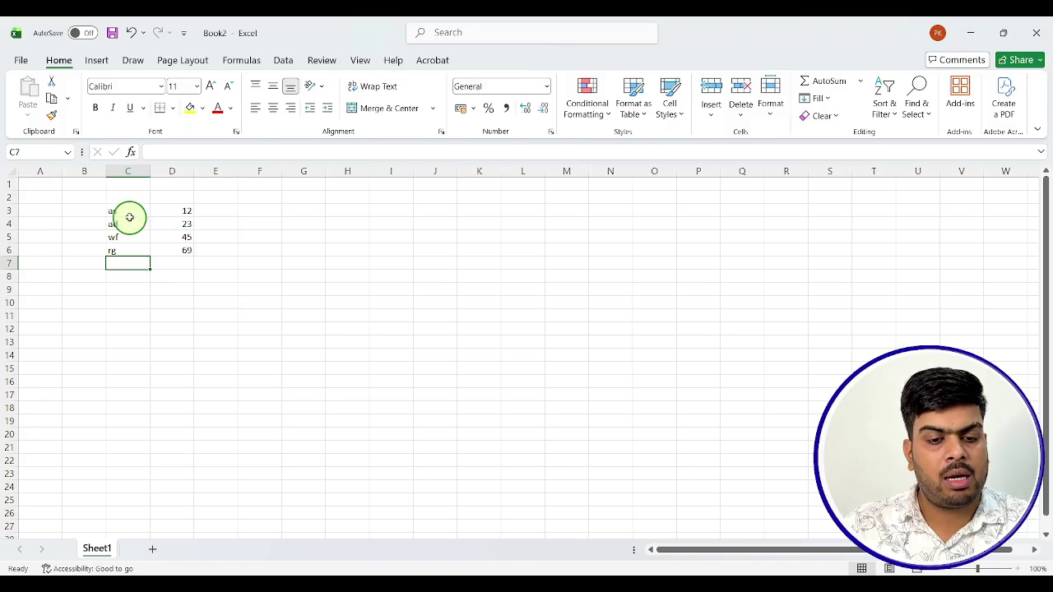
pyautogui.click(176, 211)
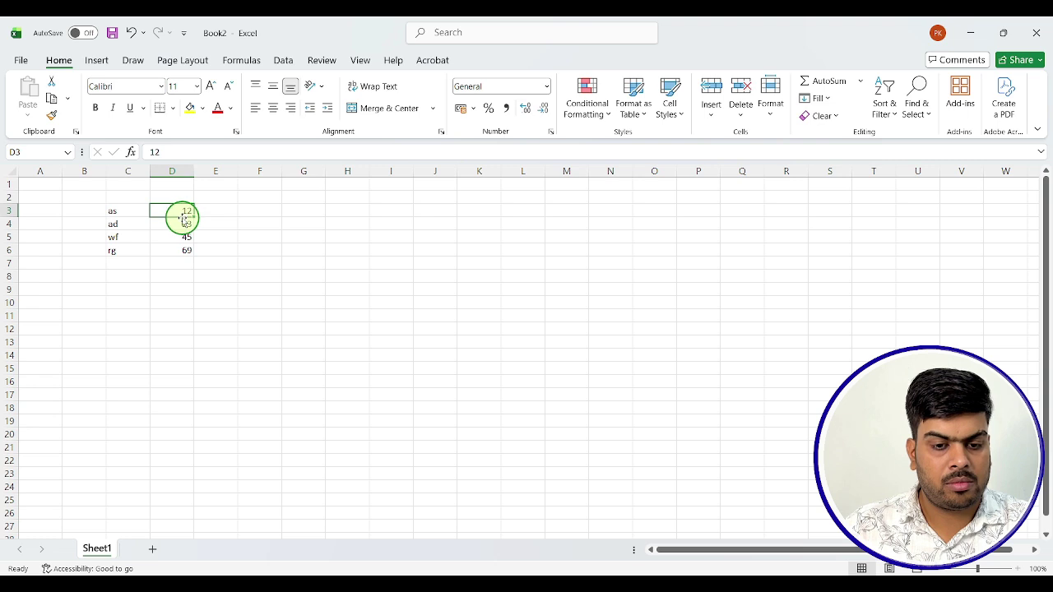
pyautogui.moveTo(182, 223); pyautogui.dragTo(181, 214)
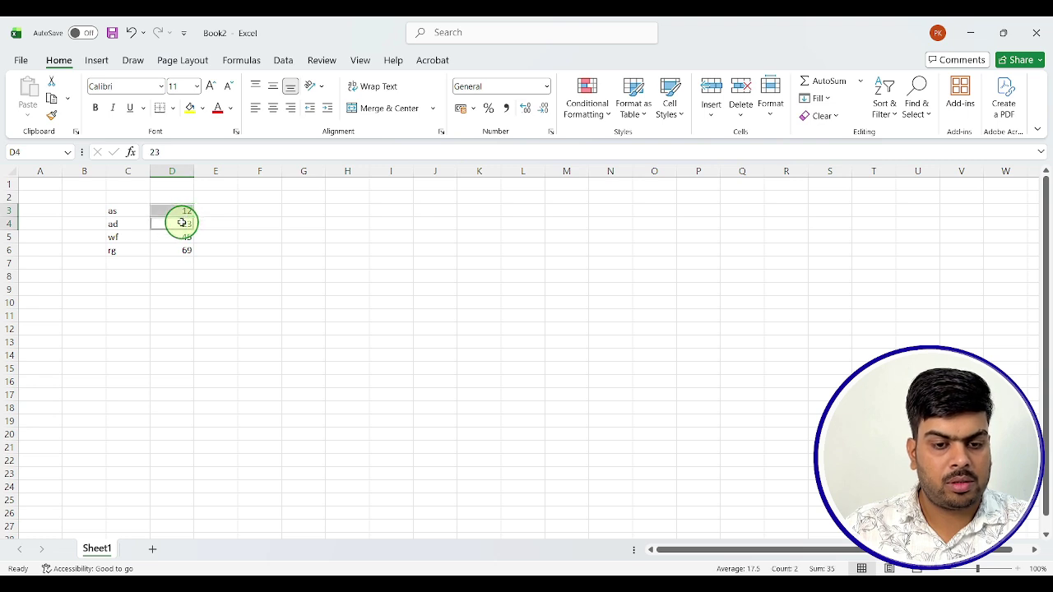
pyautogui.click(186, 212)
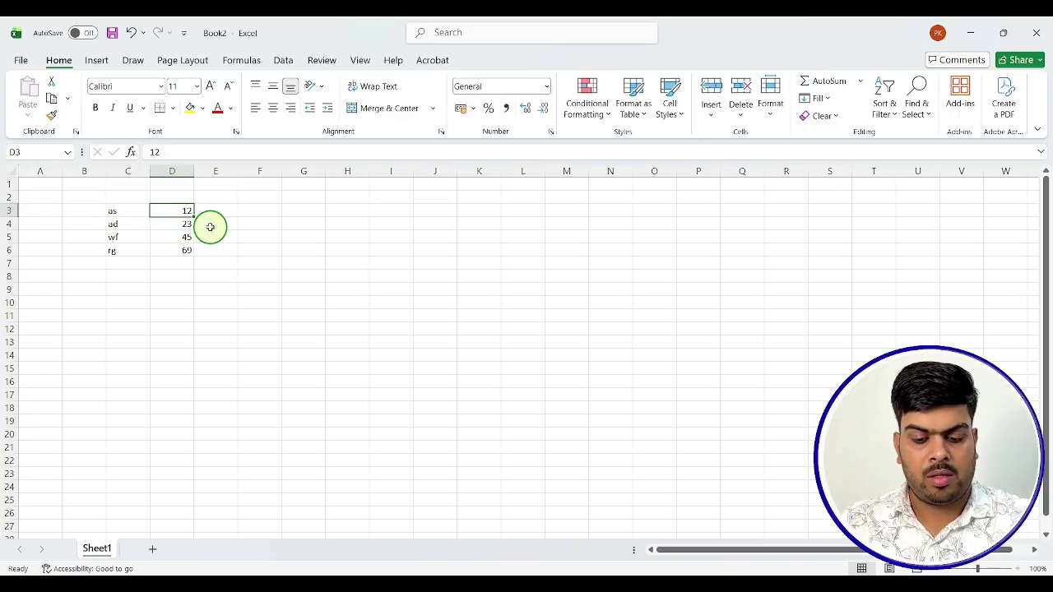
pyautogui.press('XF86MonBrightnessDown')
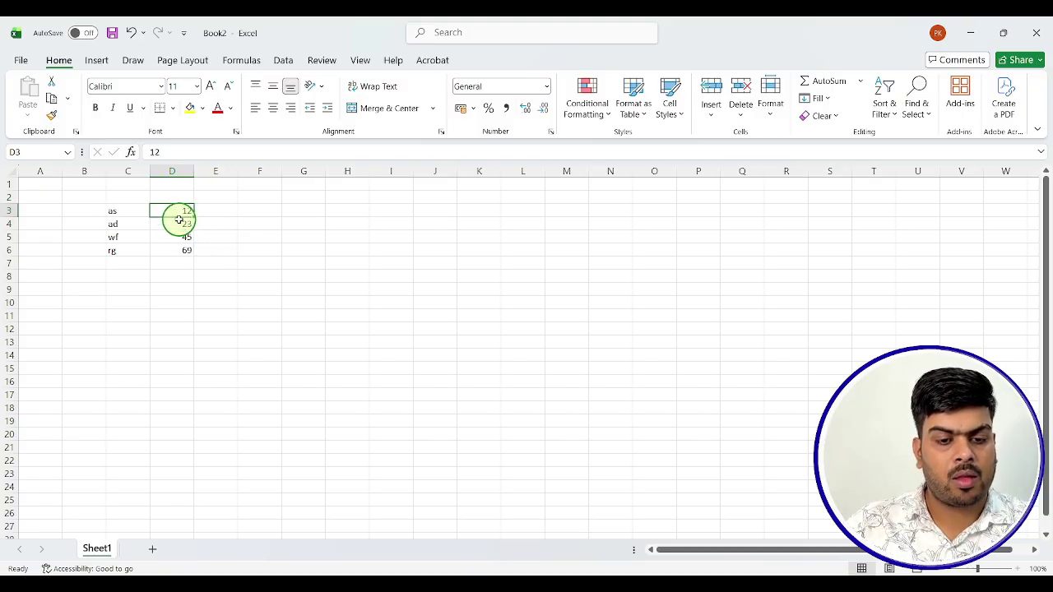
# Step: Enter the addition formula =D3+D5+D6 in cell D7 below the numbers
pyautogui.click(185, 264)
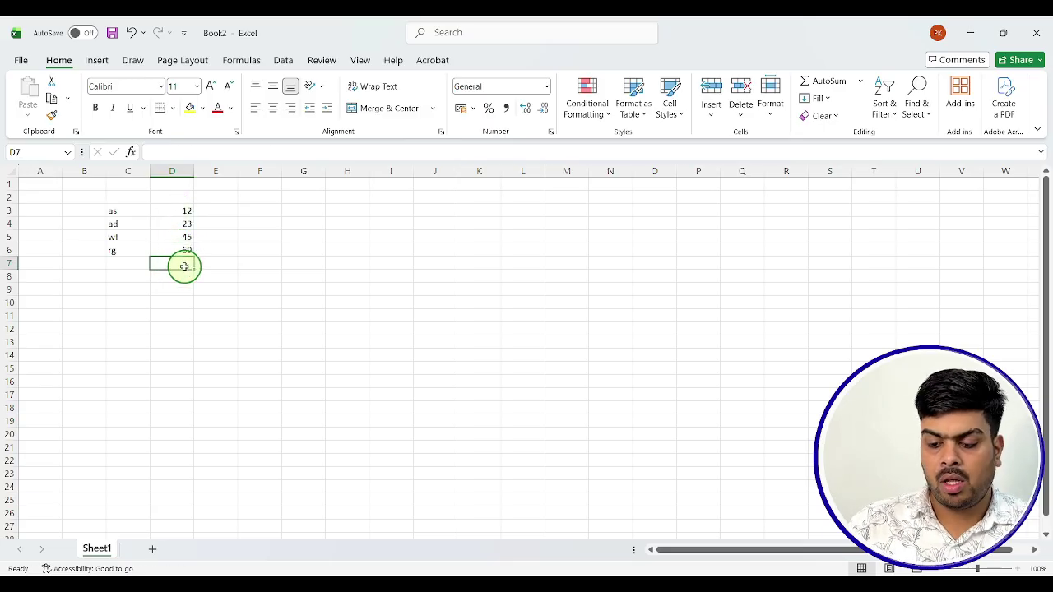
pyautogui.write('=')
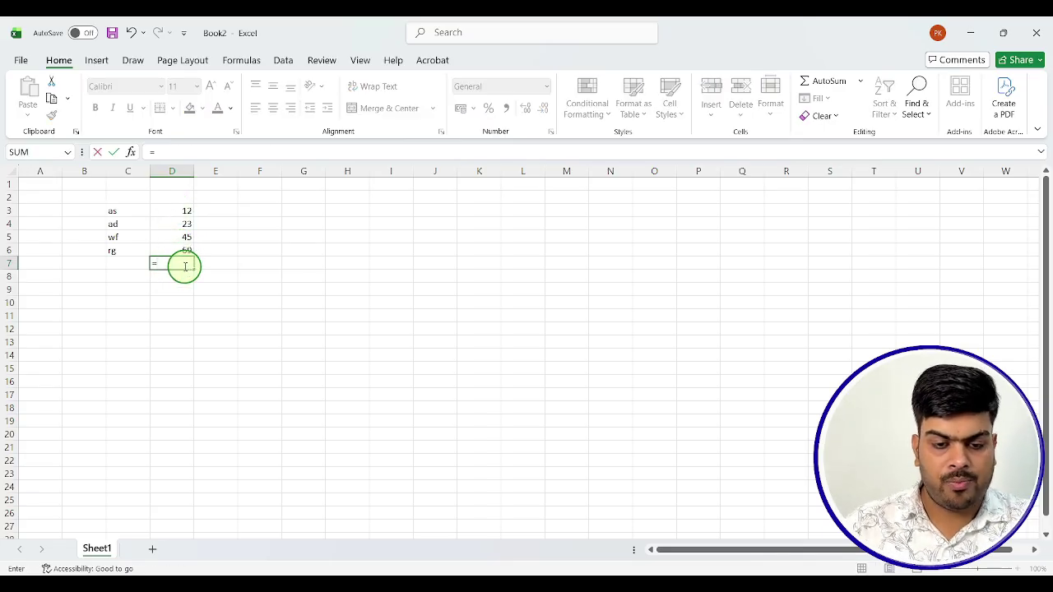
pyautogui.click(185, 212)
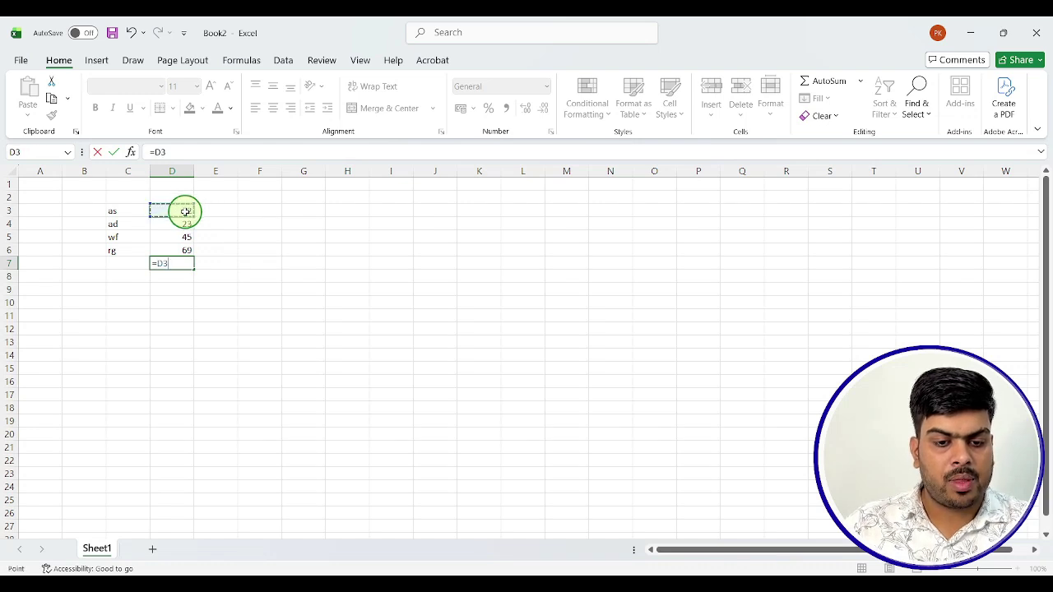
pyautogui.write('+')
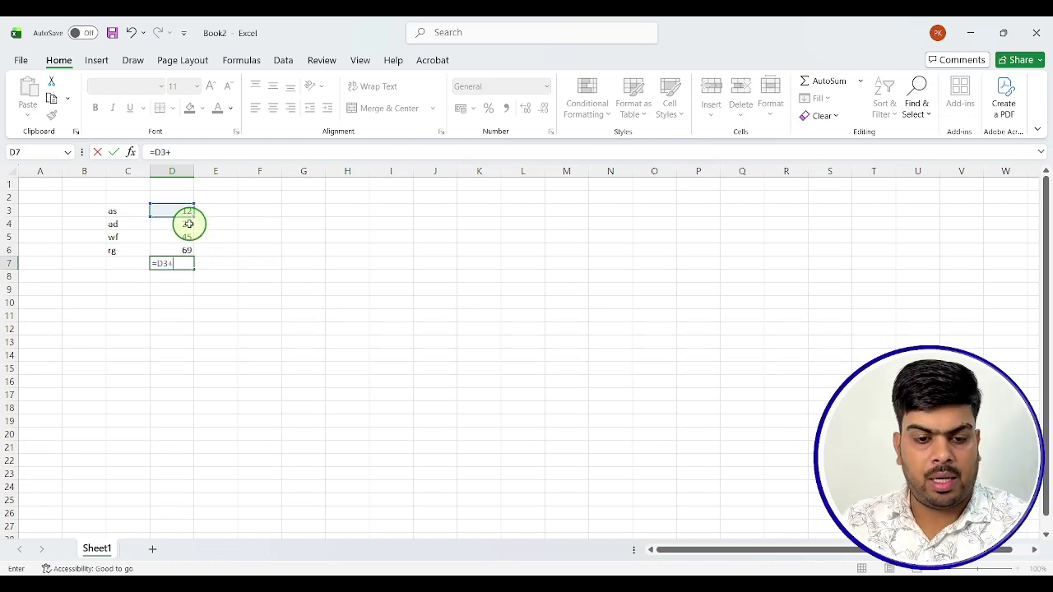
pyautogui.click(182, 237)
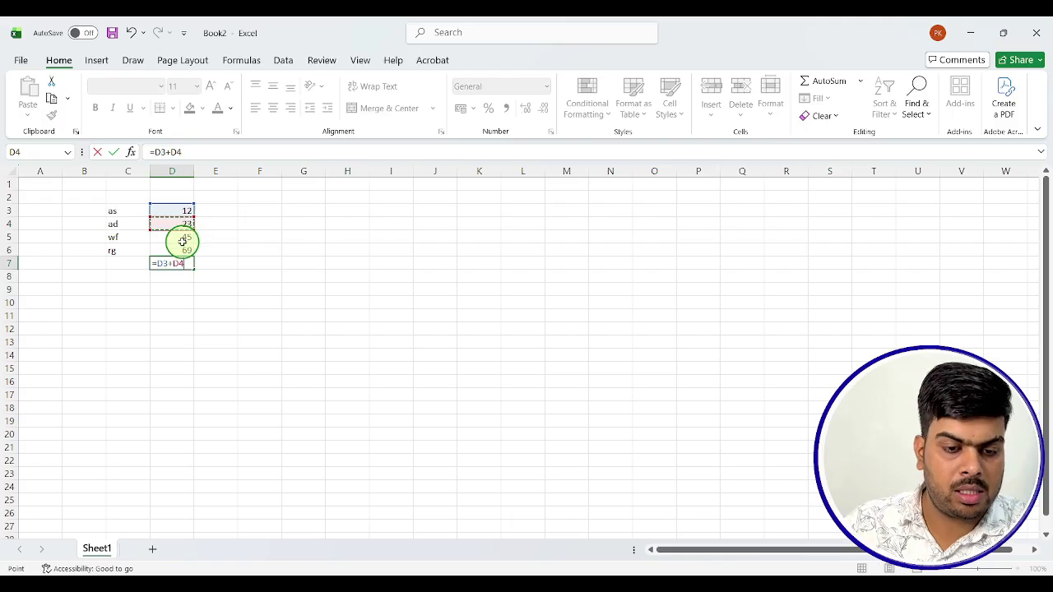
pyautogui.write('+')
pyautogui.click(185, 249)
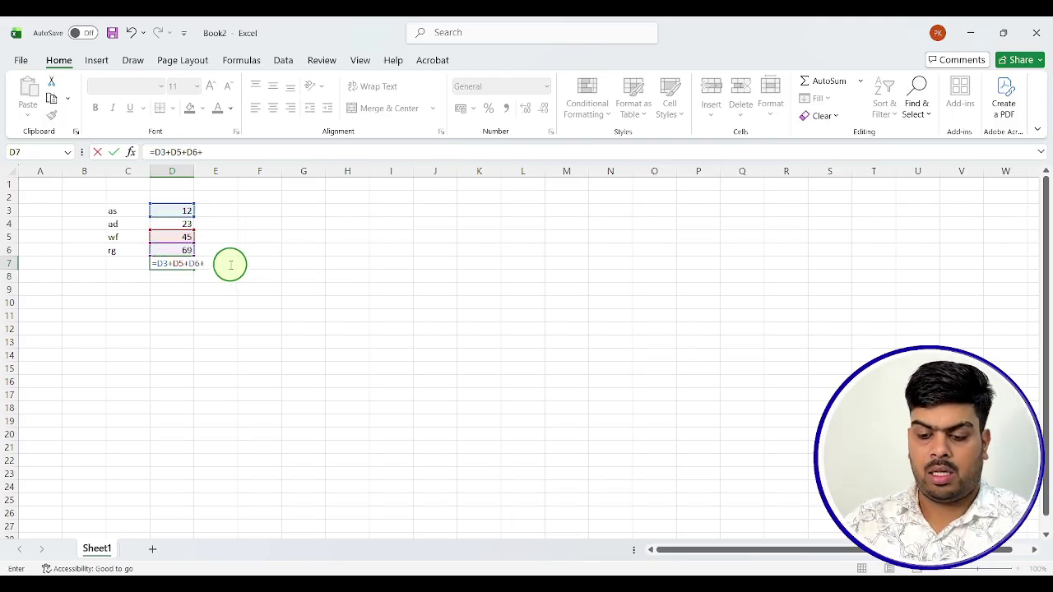
pyautogui.press('Return')
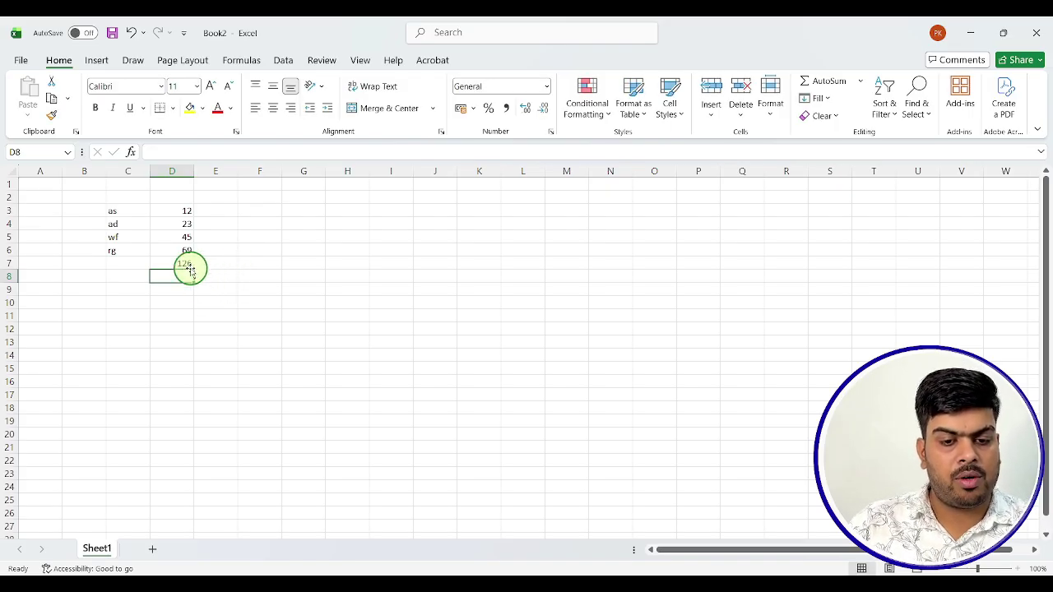
# Step: Replace the number in cell D5 with the text dfe to test the formula in D7
pyautogui.click(182, 237)
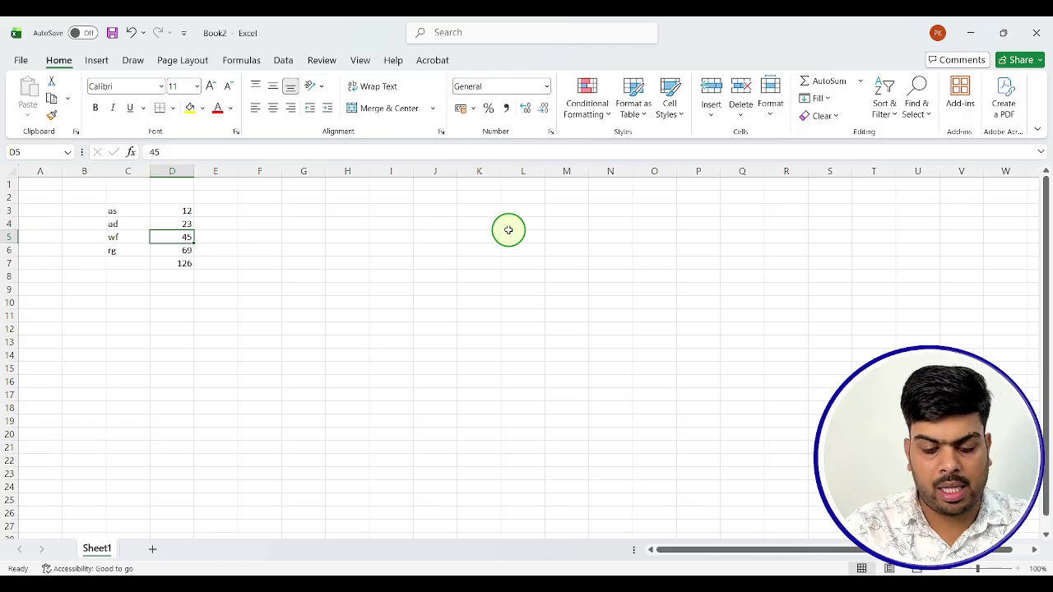
pyautogui.write('dfe')
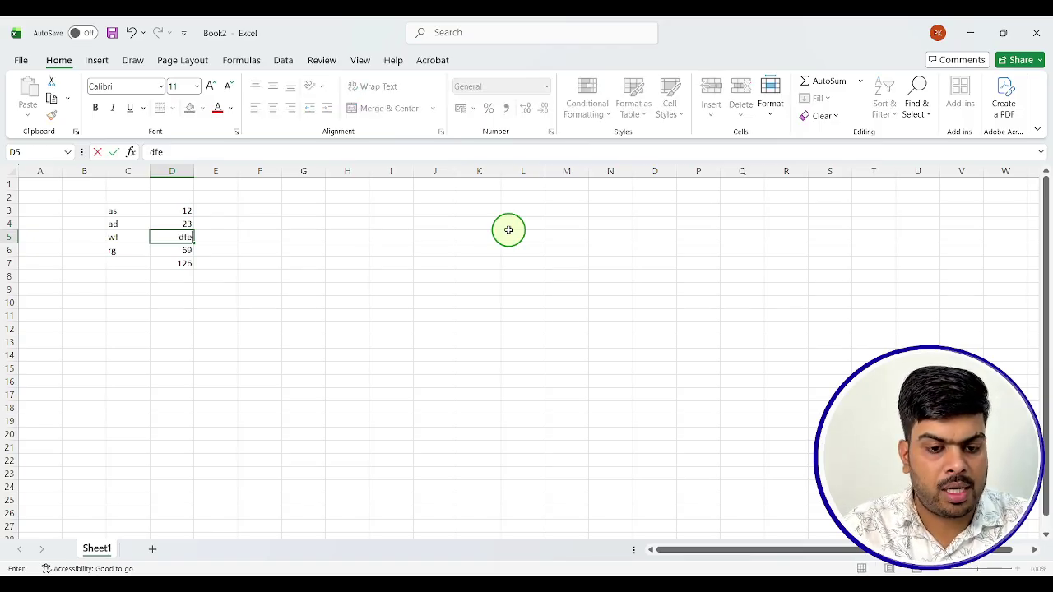
pyautogui.press('Return')
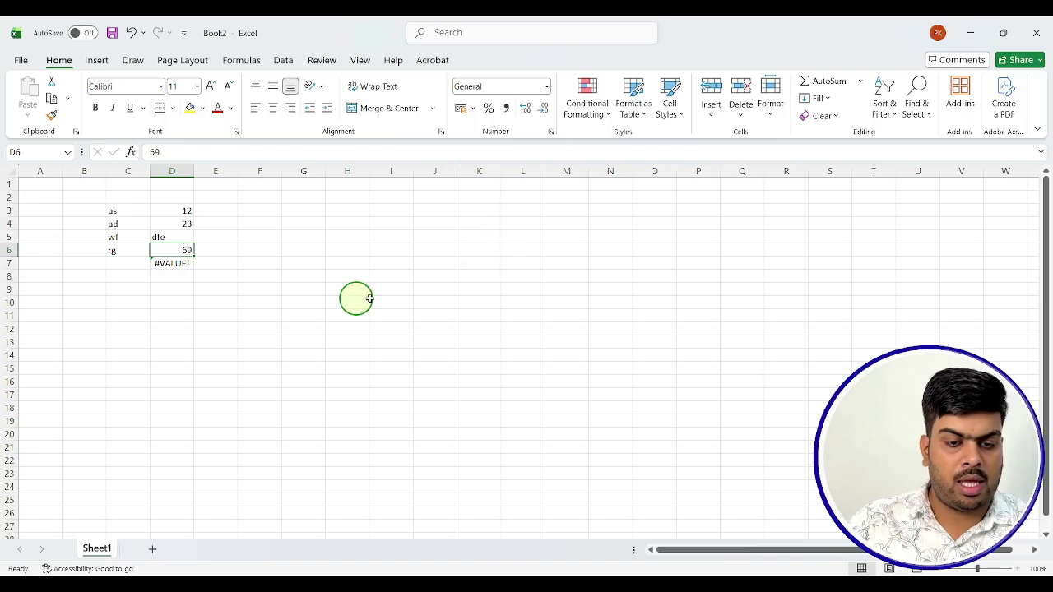
pyautogui.click(162, 236)
pyautogui.click(177, 222)
pyautogui.click(178, 234)
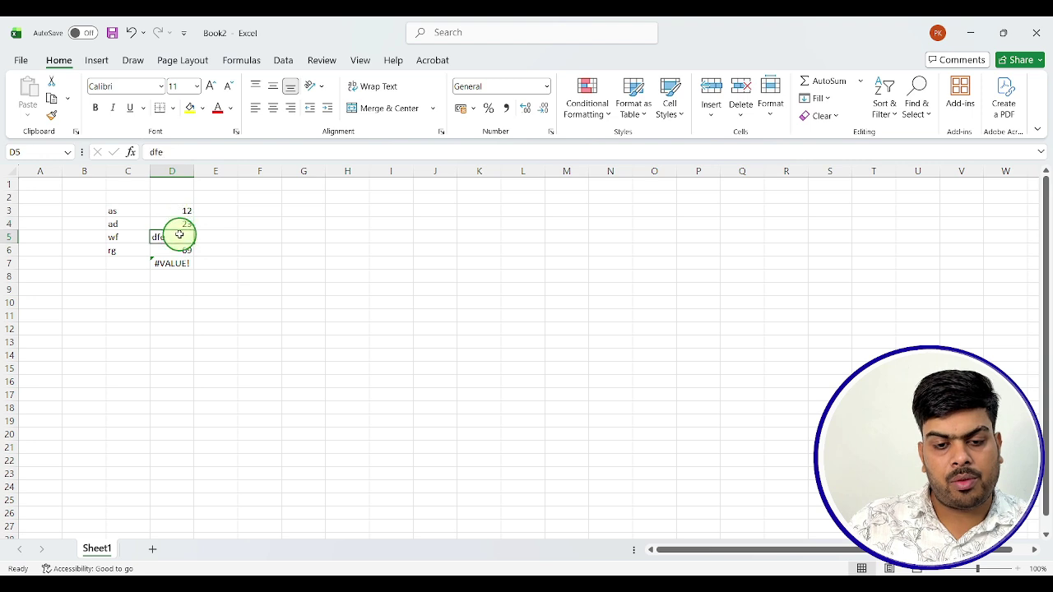
pyautogui.click(181, 223)
pyautogui.click(188, 237)
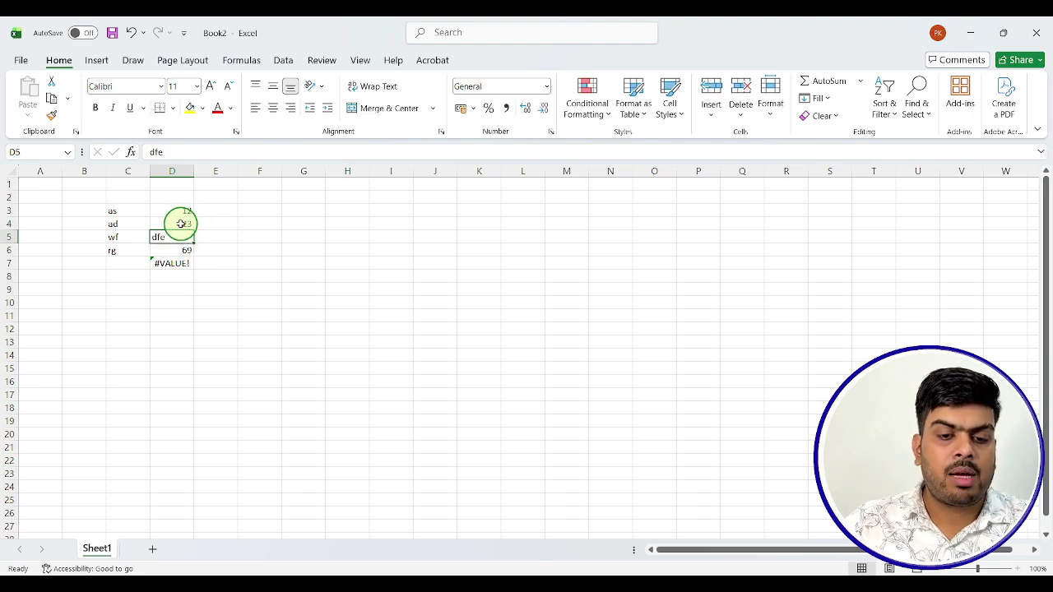
pyautogui.click(186, 210)
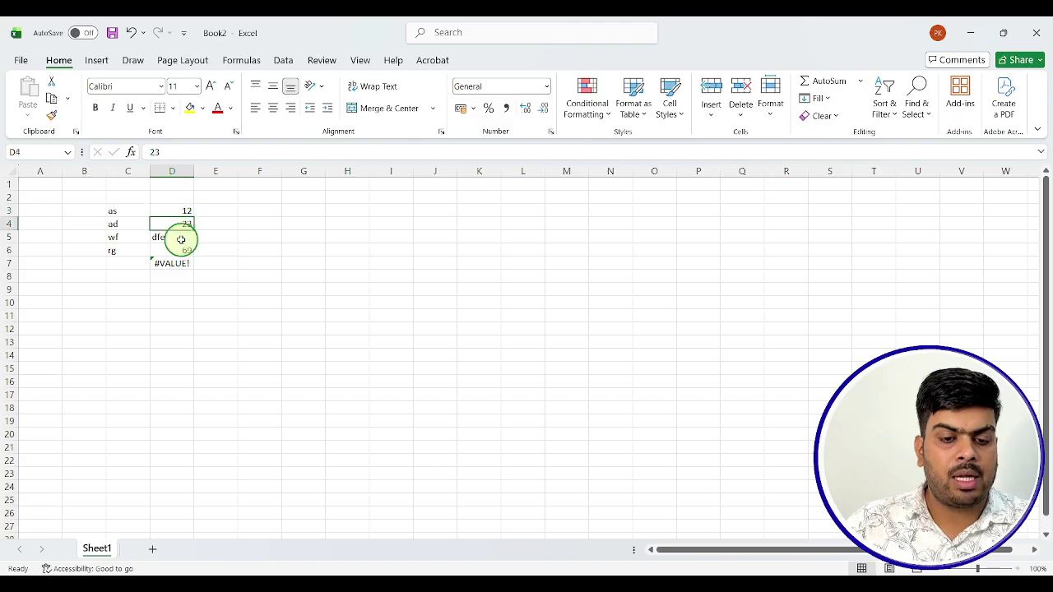
# Step: Set cell D5 to 69 and select D7 to check its formula
pyautogui.click(180, 239)
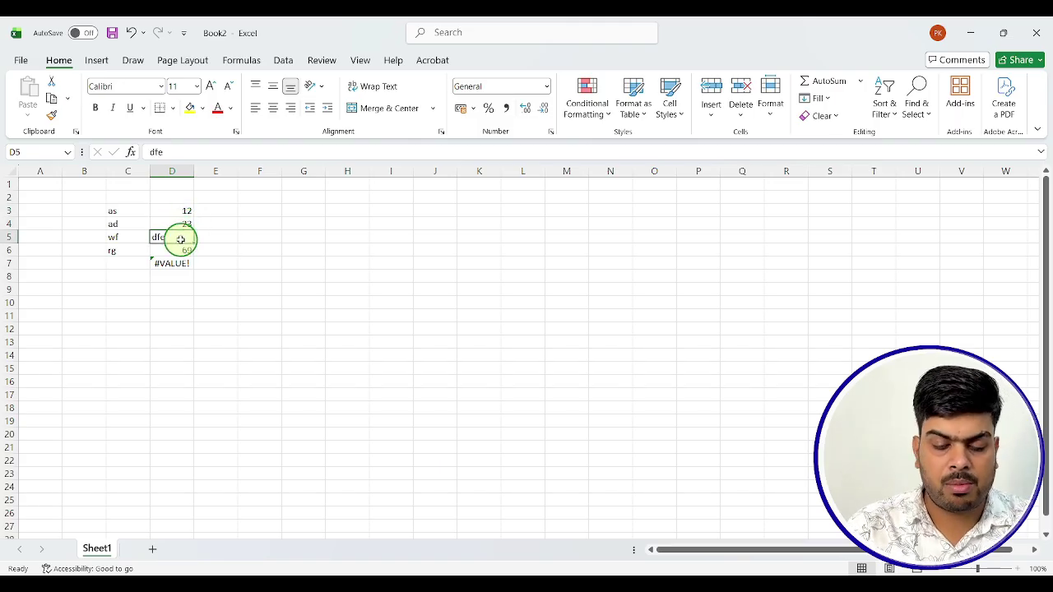
pyautogui.write('69')
pyautogui.press('Return')
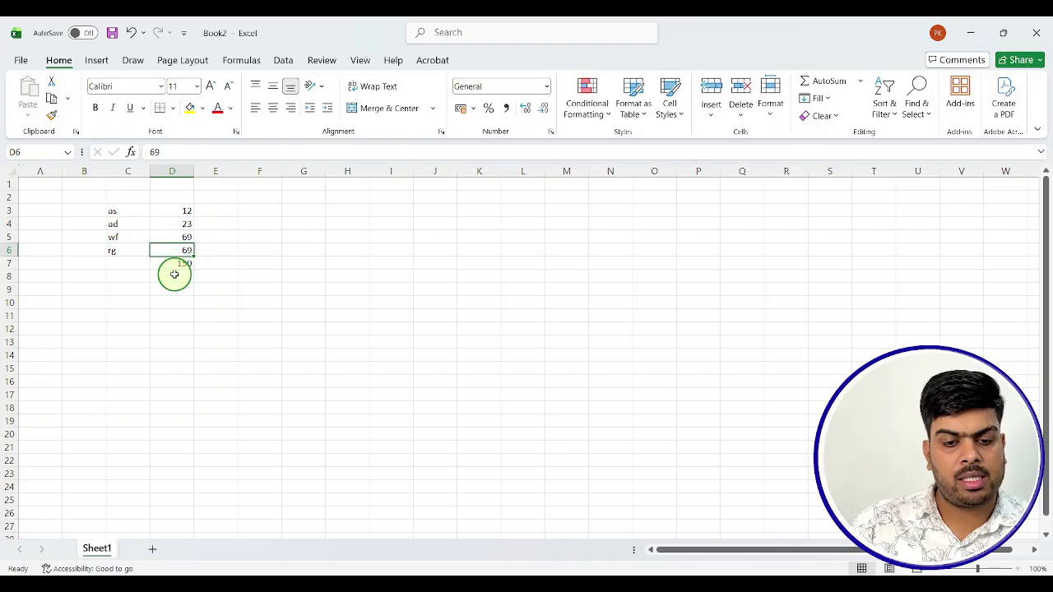
pyautogui.click(176, 260)
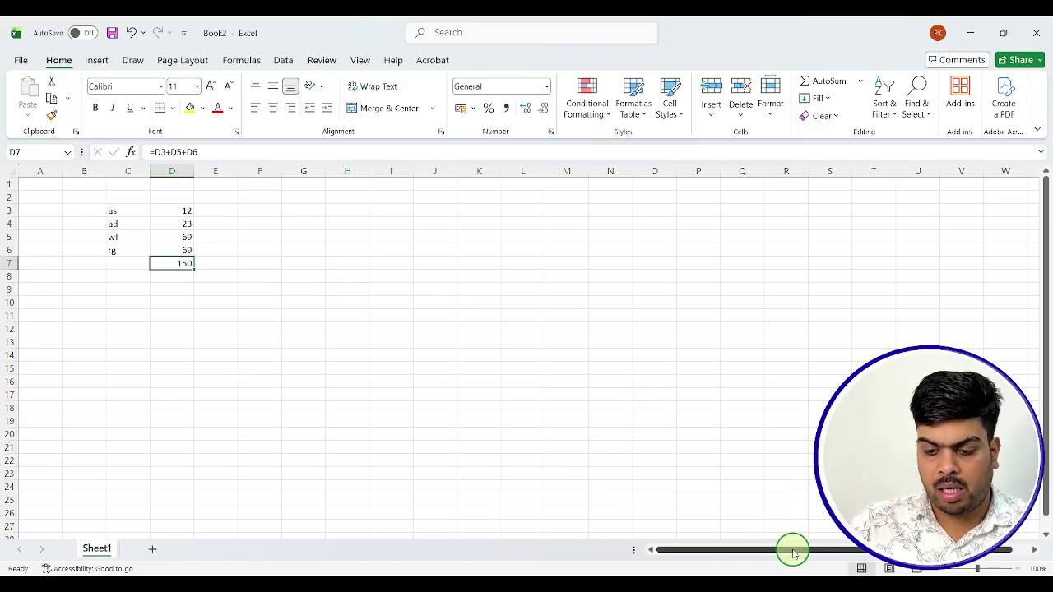
# Step: Enter the numbers 45, 56, 46, 46, 46 and 76 down cells G3 to G8
pyautogui.click(254, 301)
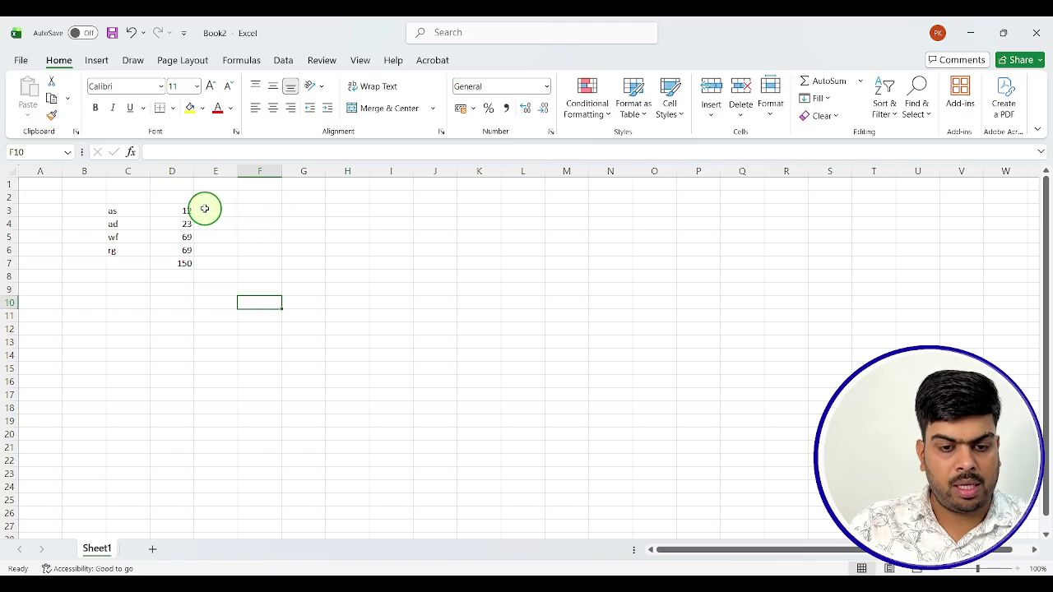
pyautogui.click(324, 212)
pyautogui.write('45')
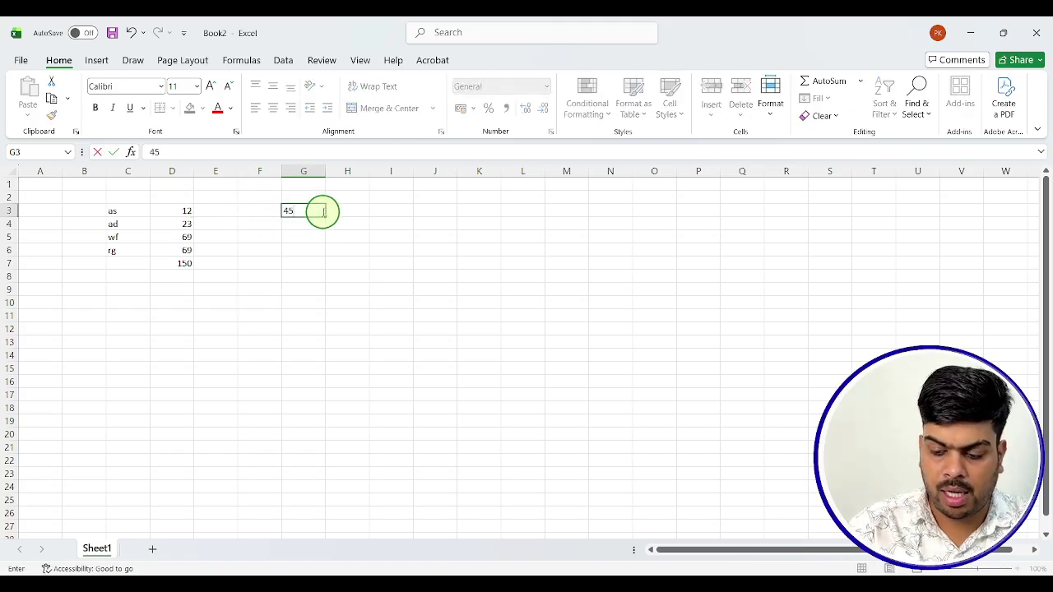
pyautogui.press('Return')
pyautogui.write('56')
pyautogui.press('Return')
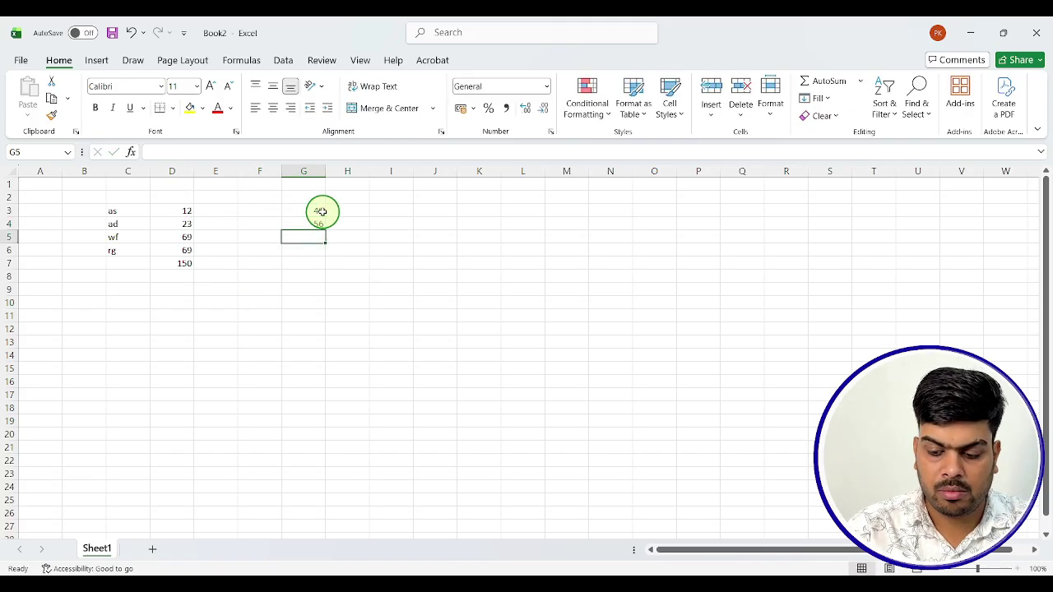
pyautogui.write('46')
pyautogui.press('Return')
pyautogui.write('46')
pyautogui.press('Return')
pyautogui.write('46')
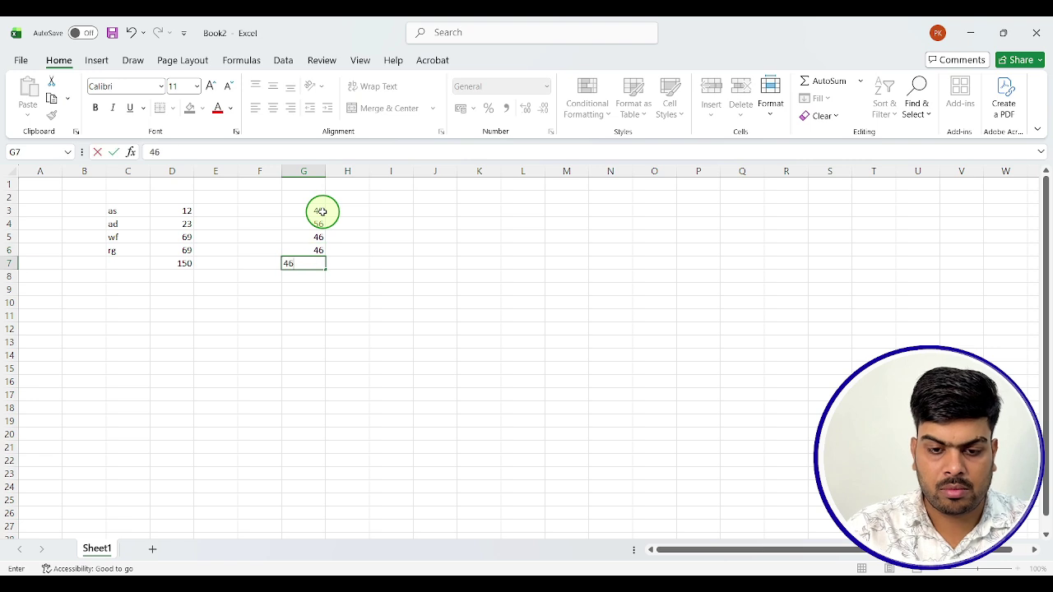
pyautogui.press('Return')
pyautogui.write('76')
pyautogui.press('Return')
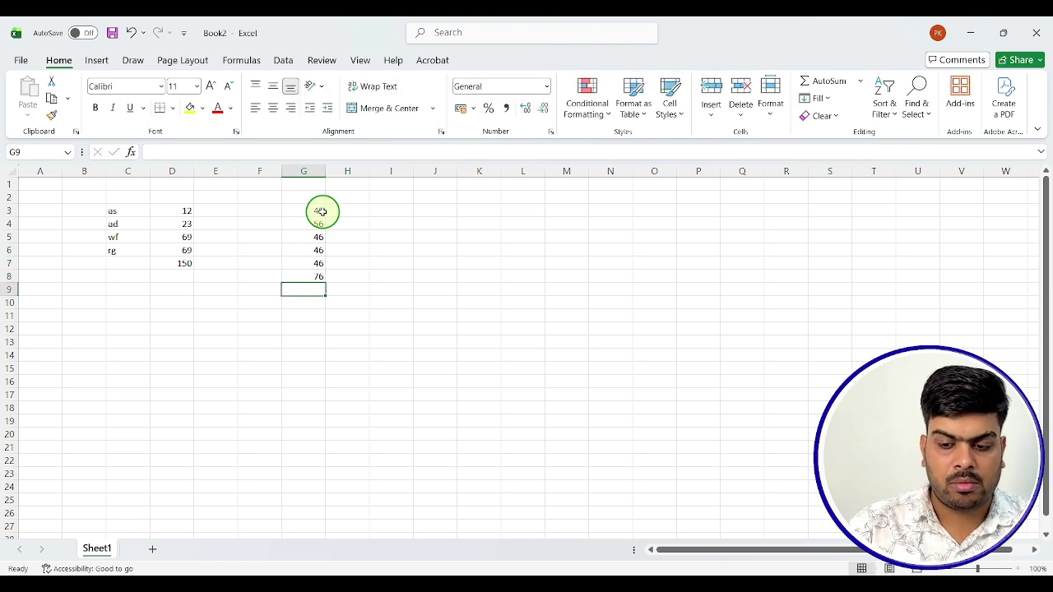
# Step: Select the range D3:G8 to examine its average, count and sum
pyautogui.moveTo(179, 209); pyautogui.dragTo(314, 275)
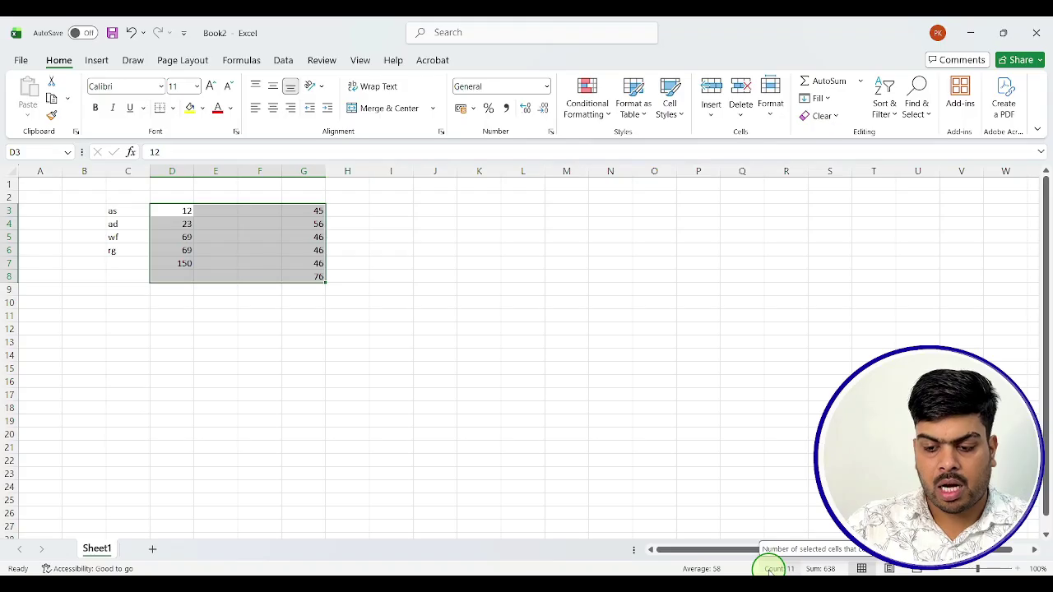
# Step: Select the range D3:H8 to examine its average, count and sum
pyautogui.click(626, 385)
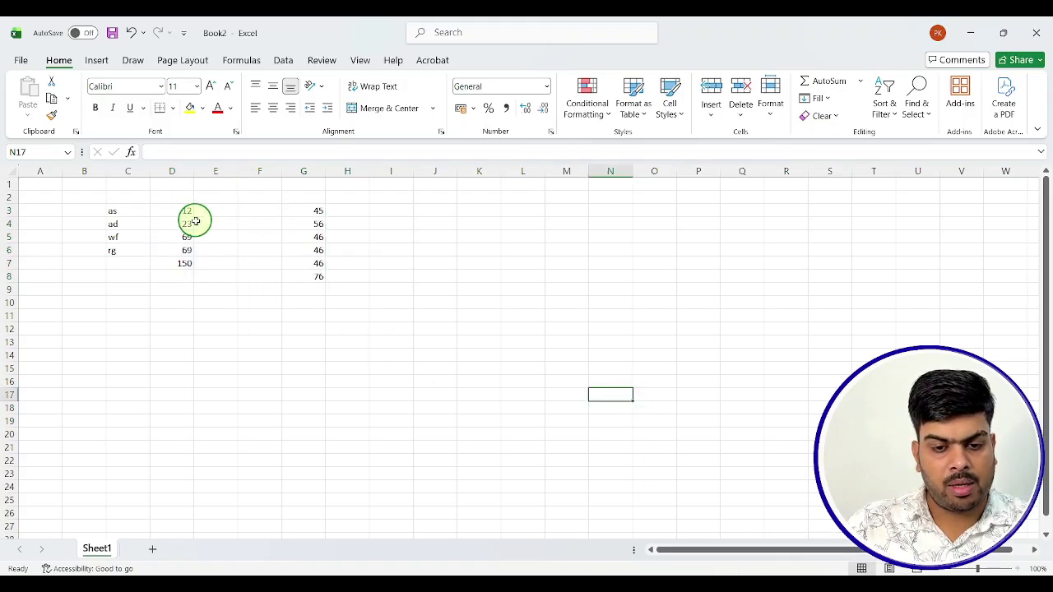
pyautogui.moveTo(184, 209); pyautogui.dragTo(329, 277)
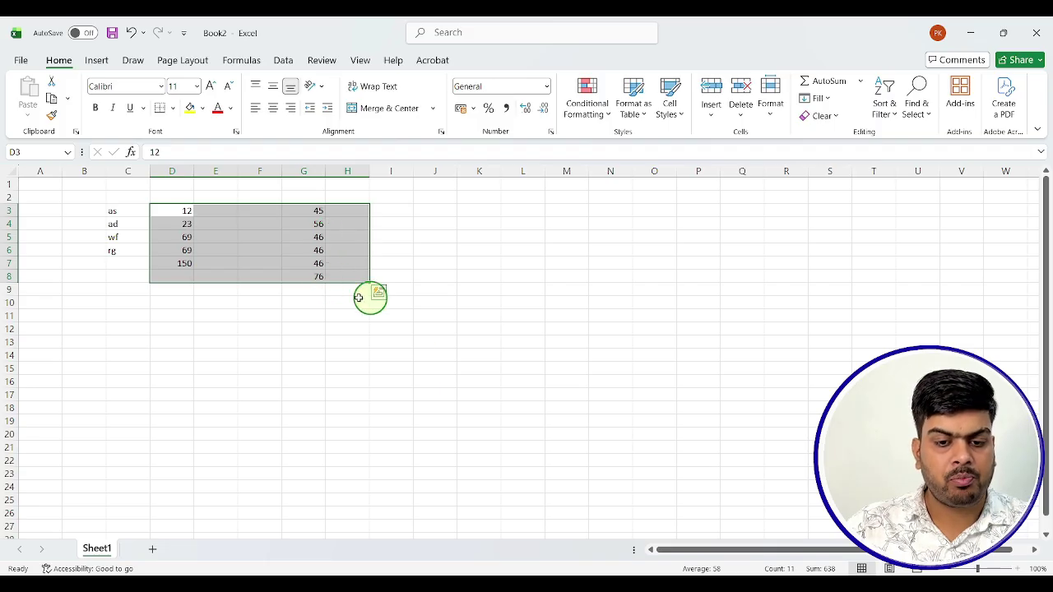
pyautogui.rightClick(832, 568)
pyautogui.click(682, 402)
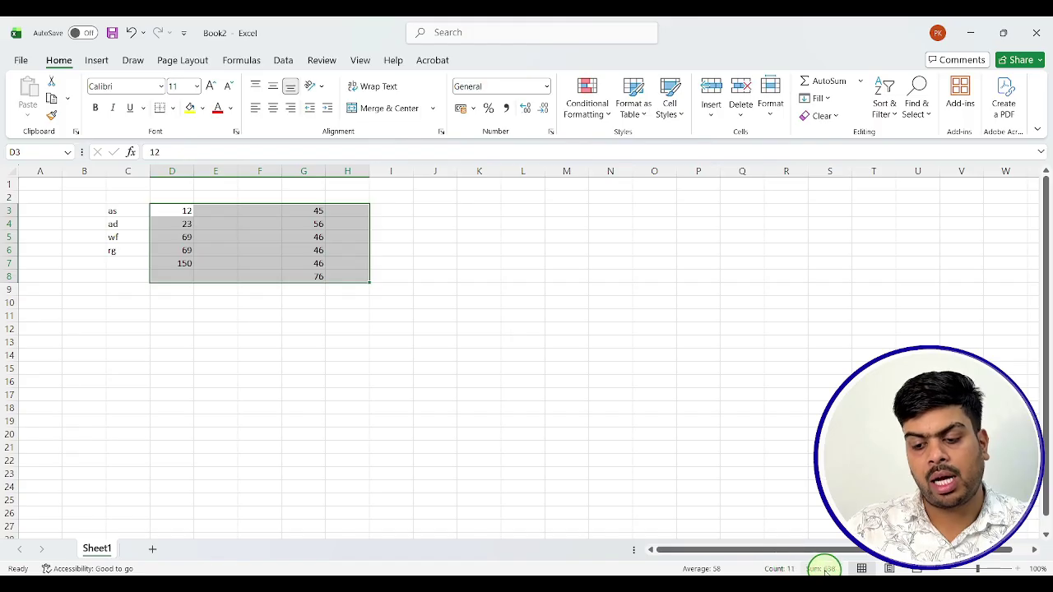
pyautogui.click(428, 316)
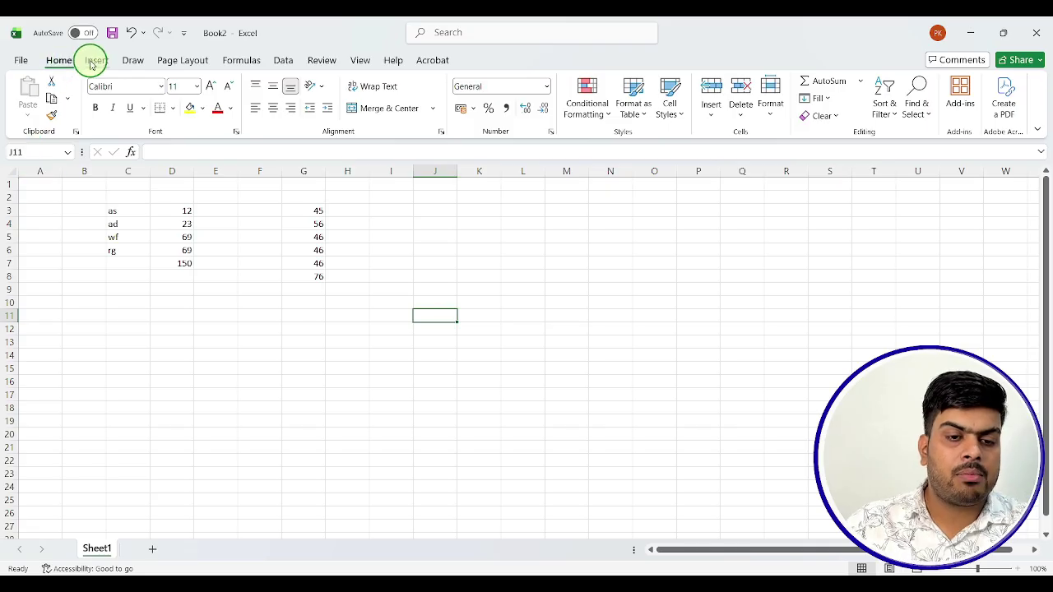
# Step: Clear all the sample data in the range B2:H8
pyautogui.click(892, 115)
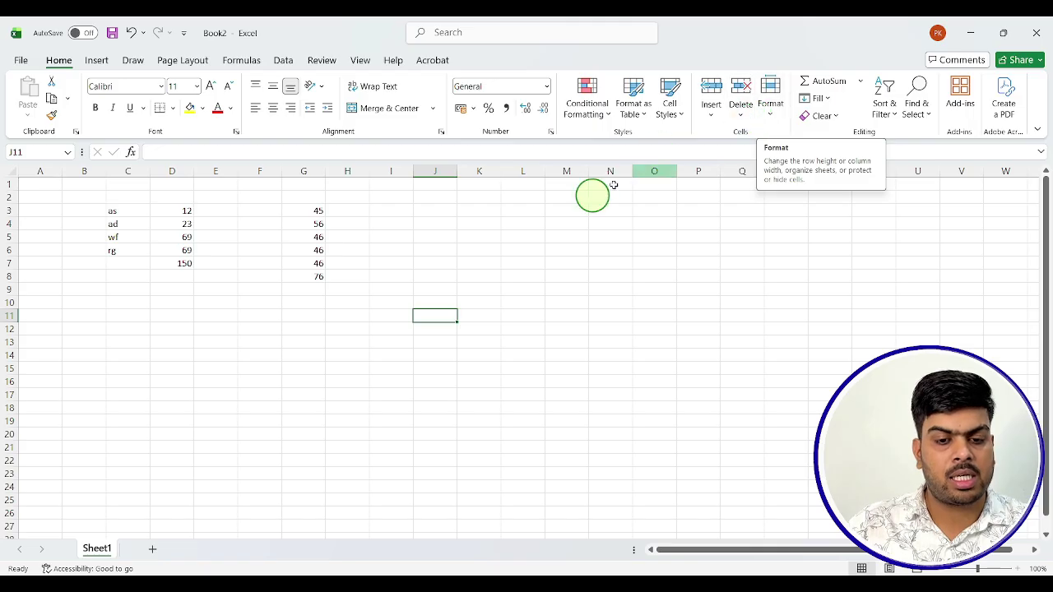
pyautogui.moveTo(85, 200); pyautogui.dragTo(327, 281)
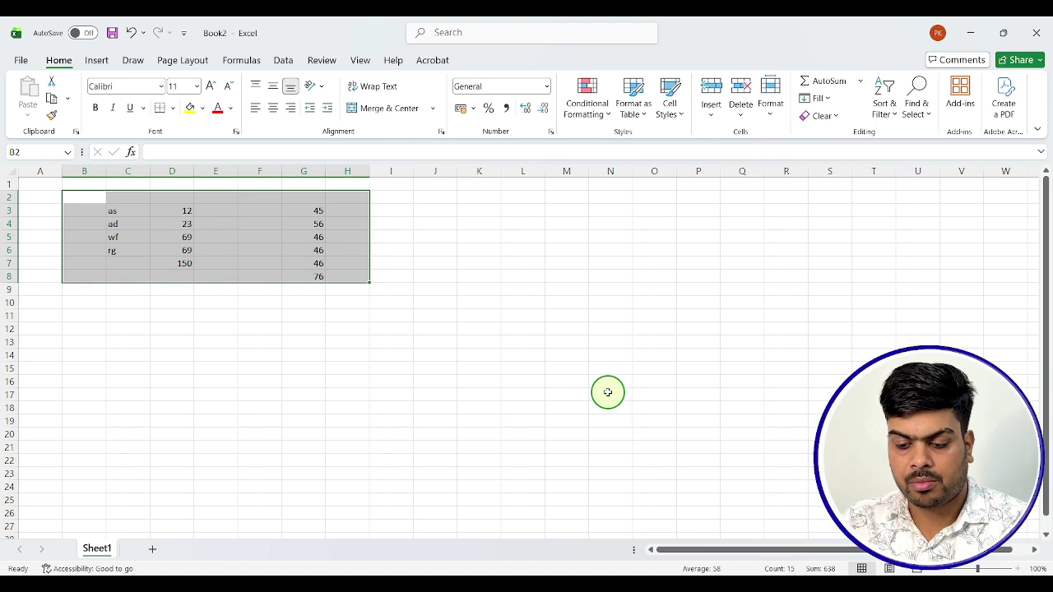
pyautogui.press('Delete')
pyautogui.click(155, 341)
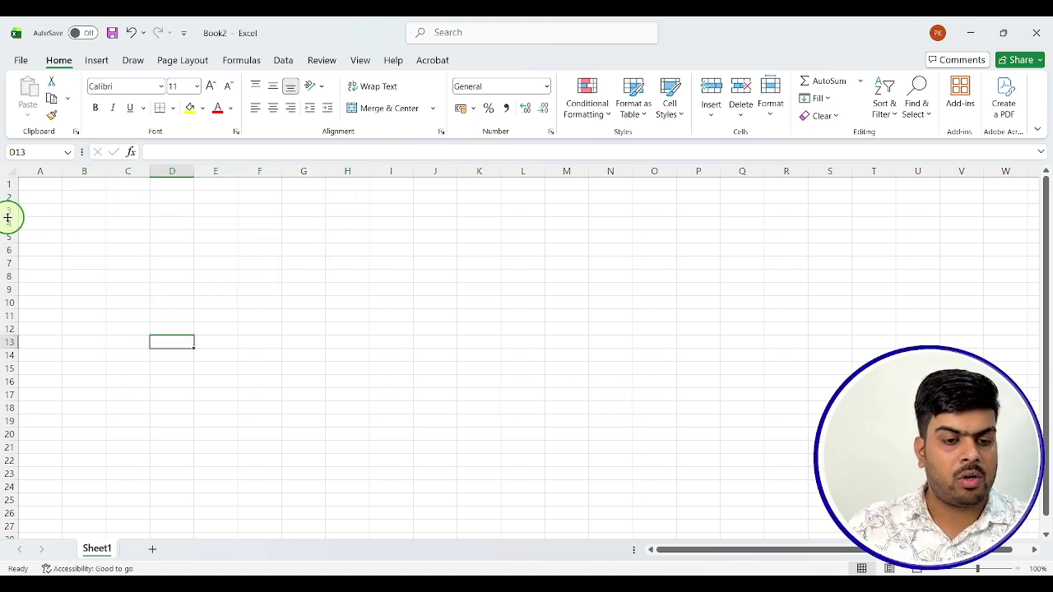
# Step: Select the whole of row 3 in the empty sheet
pyautogui.moveTo(11, 214); pyautogui.dragTo(11, 216)
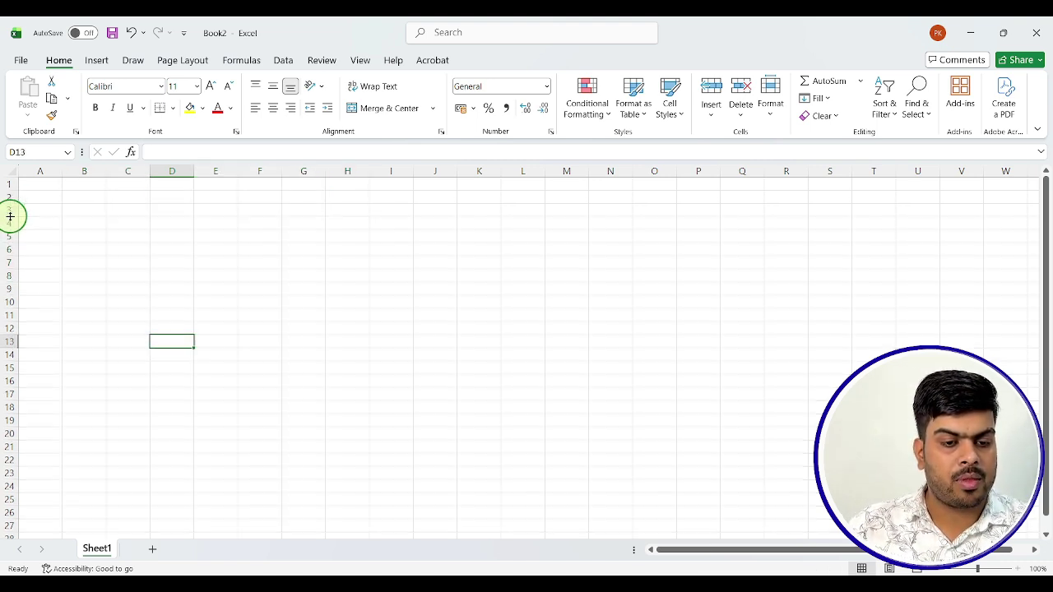
pyautogui.click(7, 211)
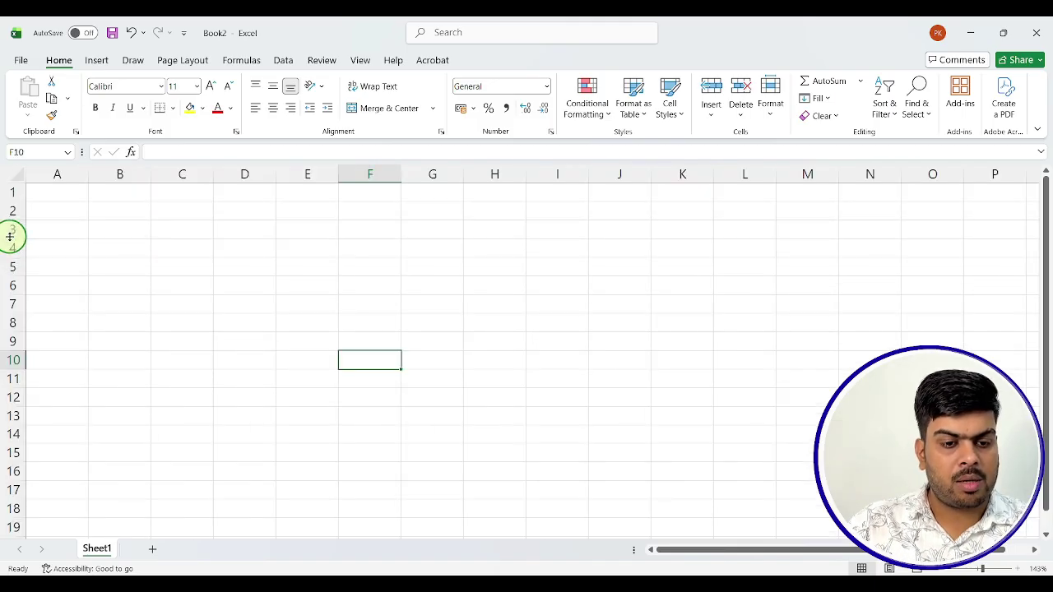
pyautogui.click(12, 229)
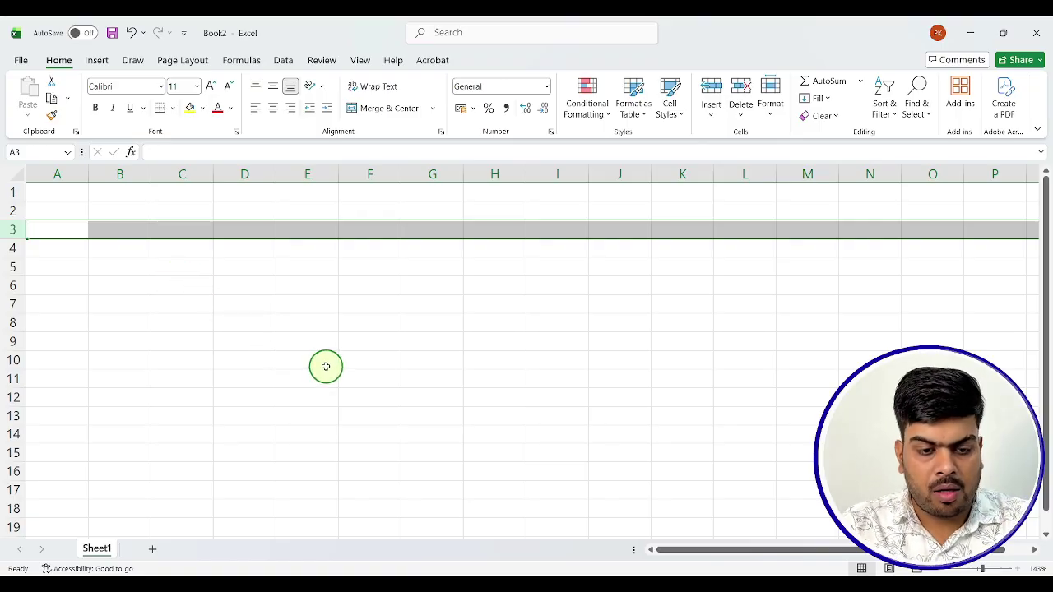
# Step: Enter the numbers 56, 56, 25, 78 and 23 down cells A3 to A7
pyautogui.click(76, 233)
pyautogui.write('56')
pyautogui.press('Return')
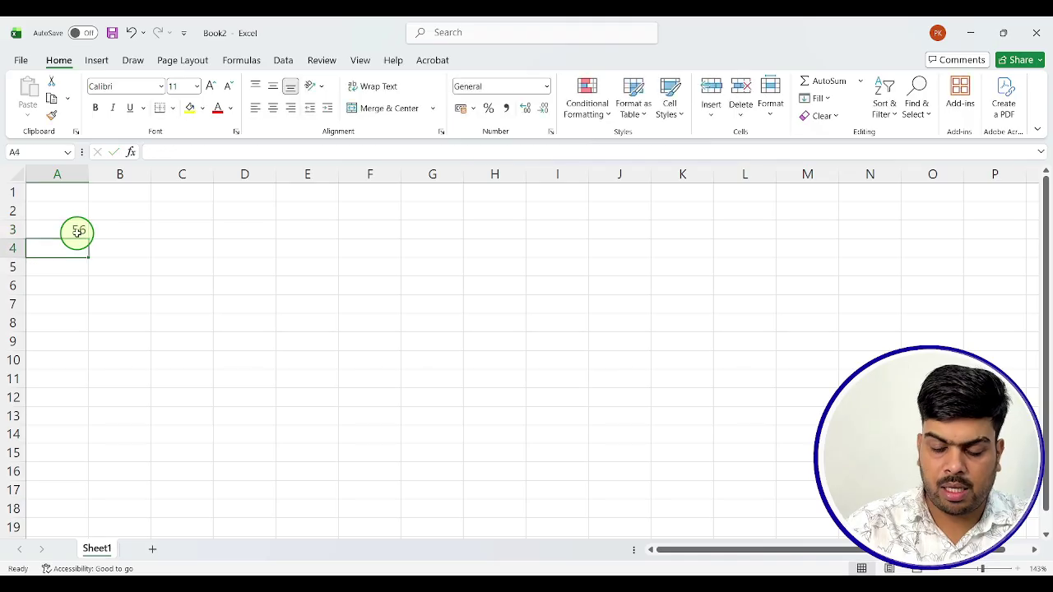
pyautogui.write('56')
pyautogui.press('Return')
pyautogui.write('25')
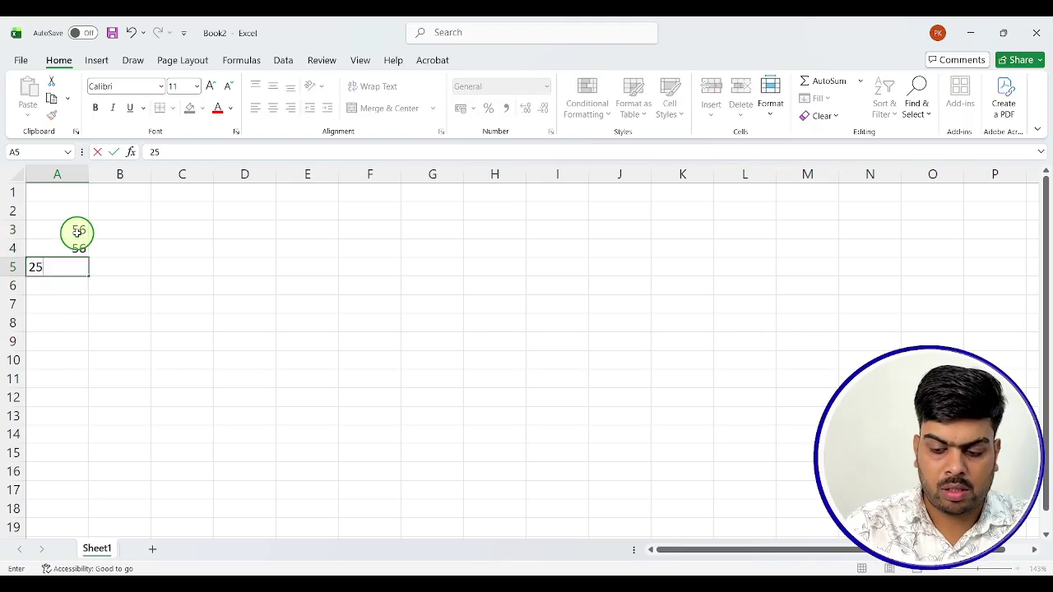
pyautogui.press('Return')
pyautogui.write('78')
pyautogui.press('Return')
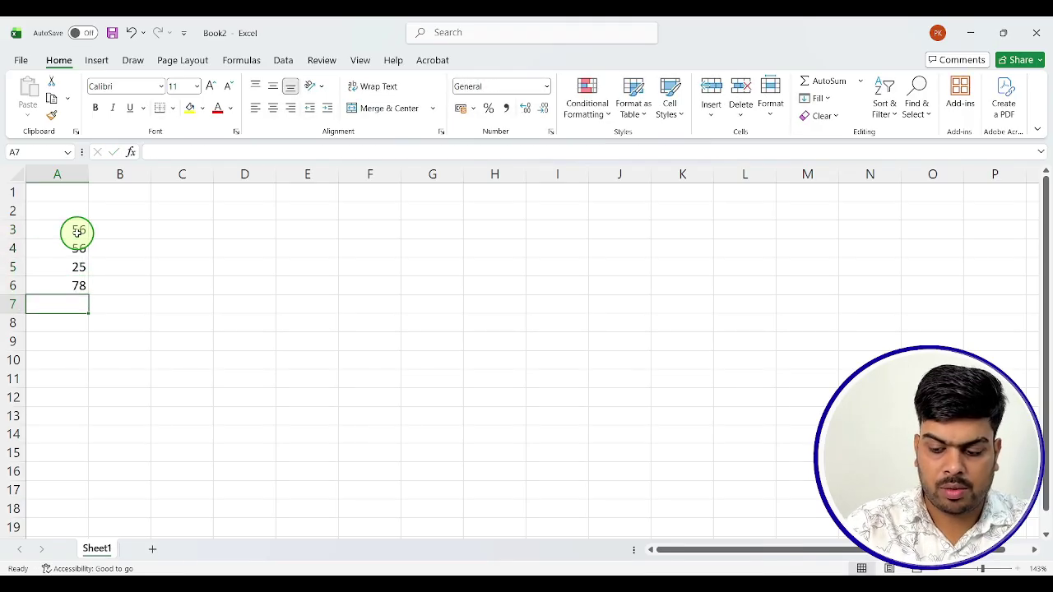
pyautogui.write('23')
pyautogui.press('Return')
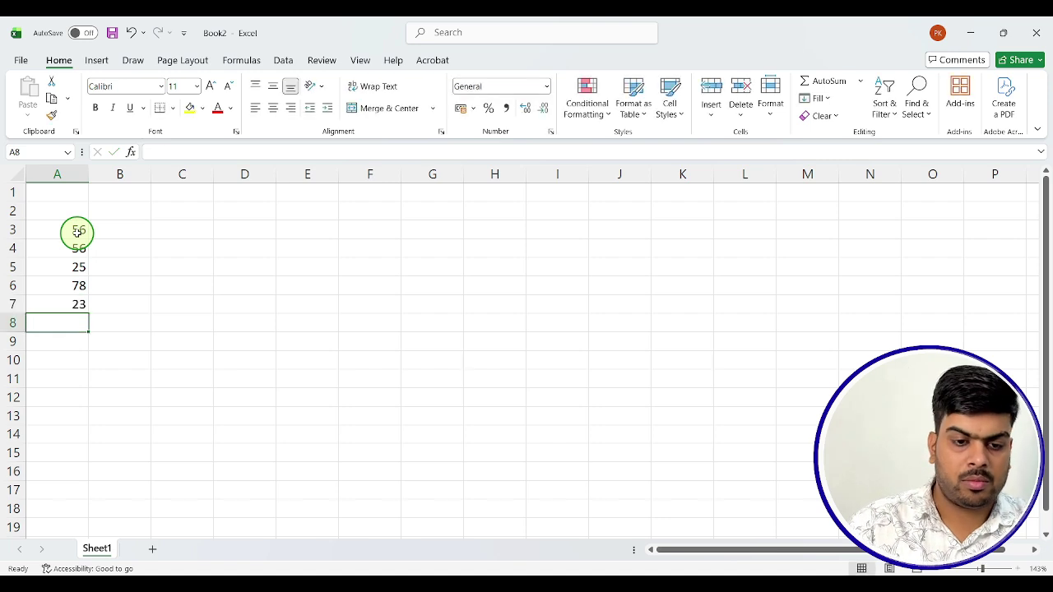
# Step: Change the number in cell A4 to 35
pyautogui.click(78, 248)
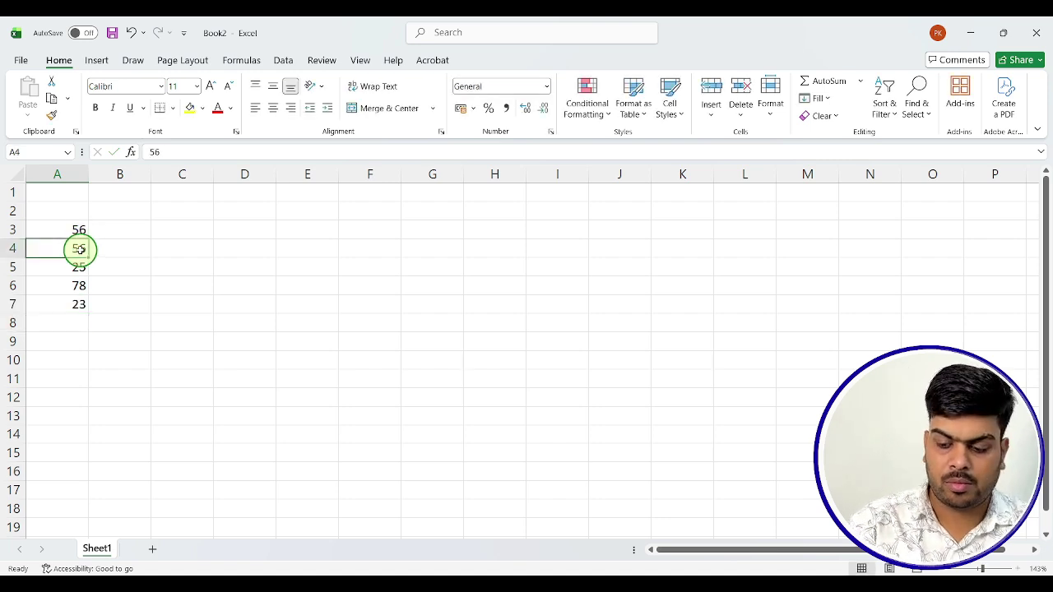
pyautogui.click(127, 230)
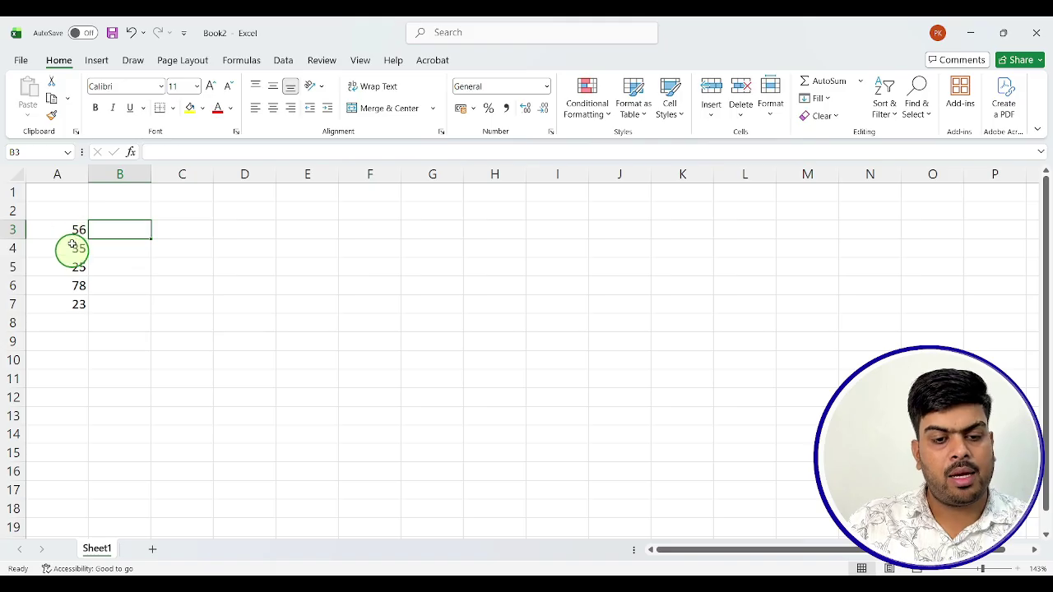
pyautogui.click(170, 287)
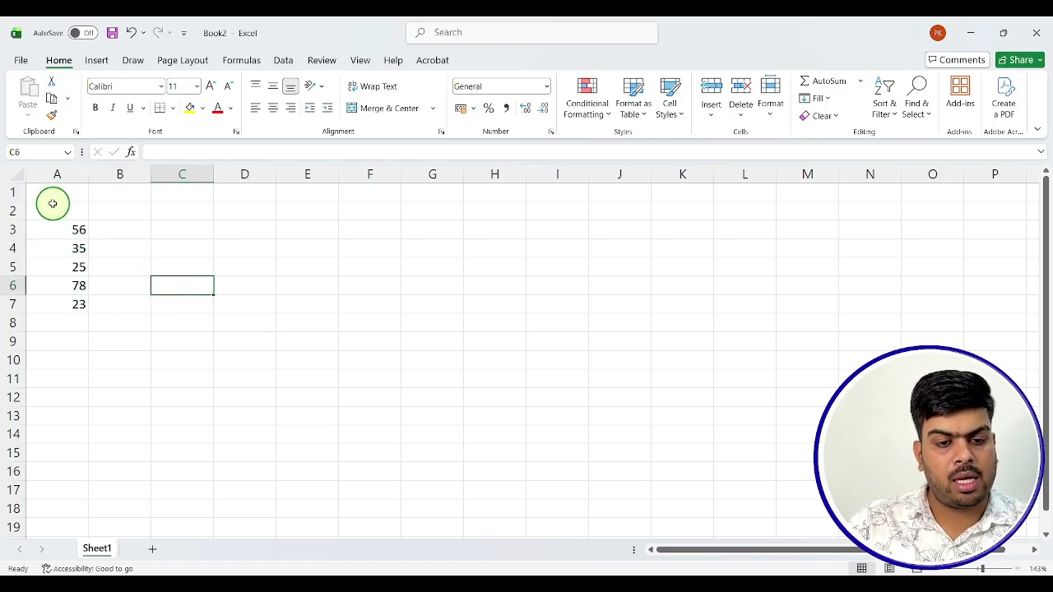
# Step: Insert three blank rows above row 3, shifting the column of numbers down
pyautogui.click(12, 230)
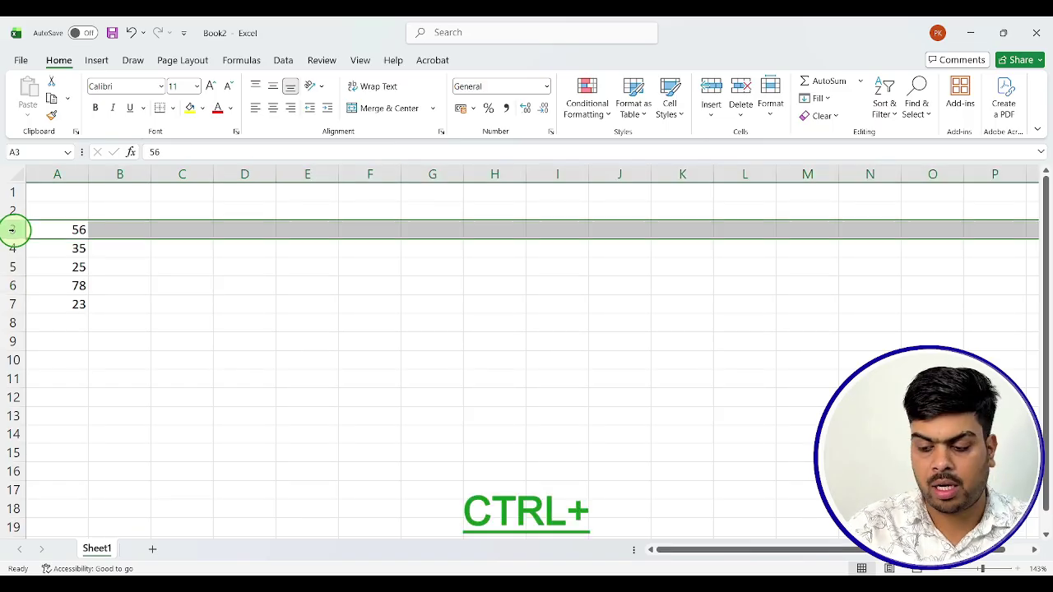
pyautogui.hotkey('ctrl', '+')
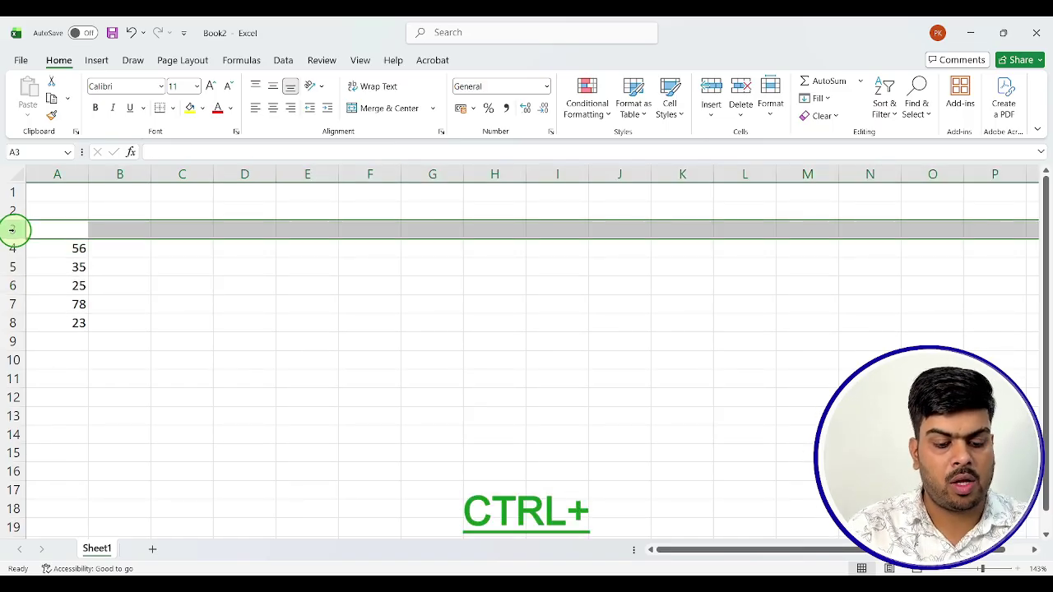
pyautogui.hotkey('ctrl', '+')
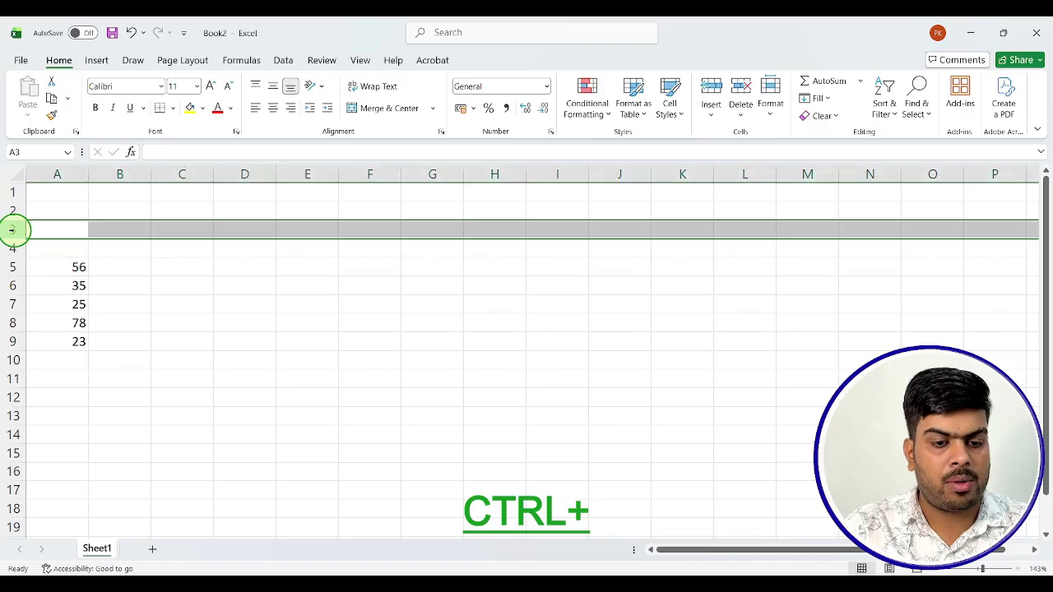
pyautogui.hotkey('ctrl', '+')
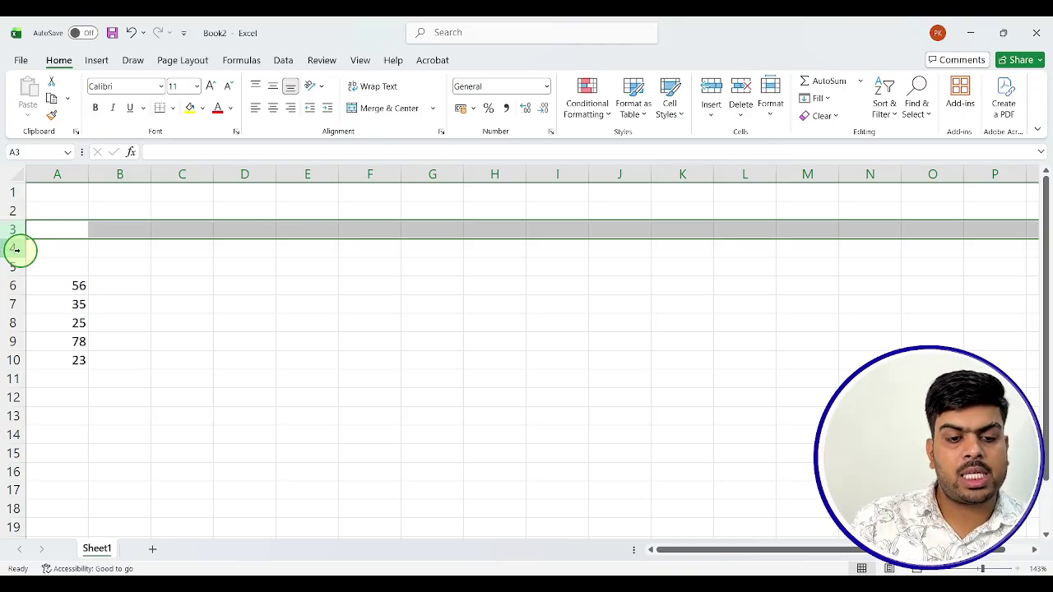
# Step: Delete four entire rows in succession starting at row 4
pyautogui.click(19, 249)
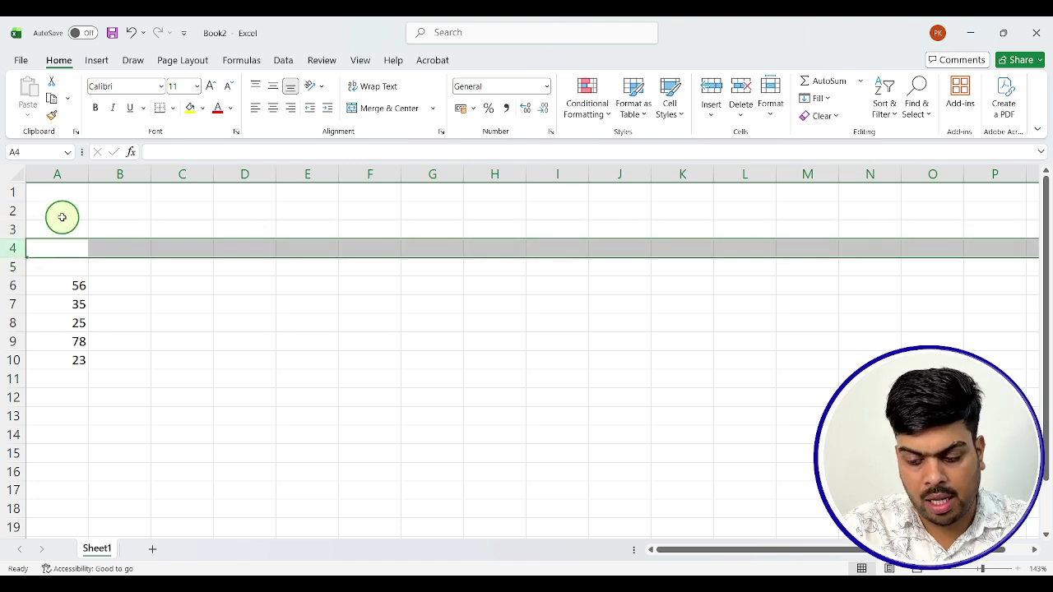
pyautogui.hotkey('ctrl', '-')
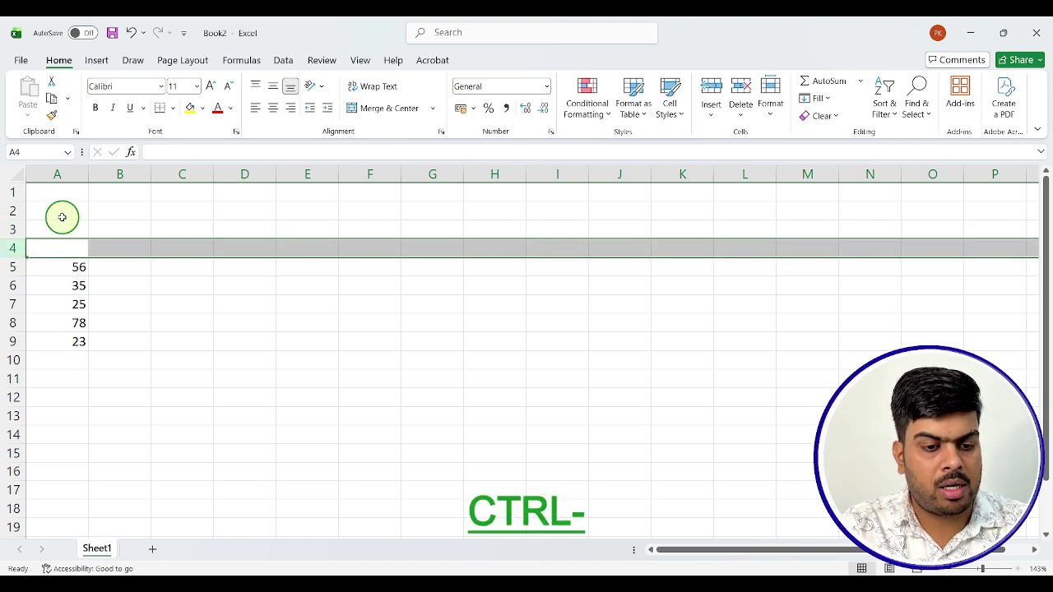
pyautogui.hotkey('ctrl', '-')
pyautogui.hotkey('ctrl', '-')
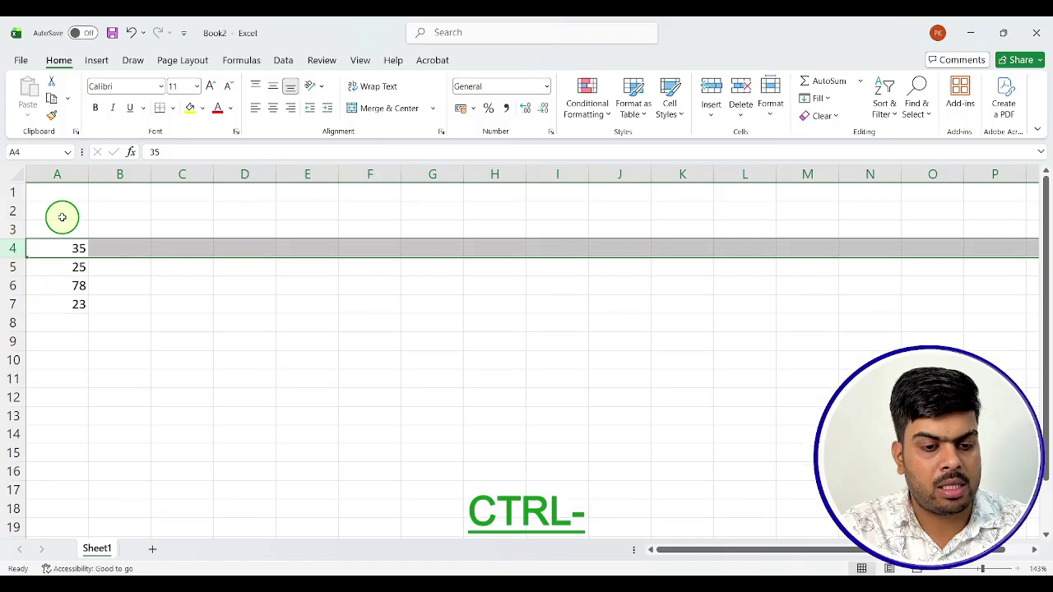
pyautogui.hotkey('ctrl', '-')
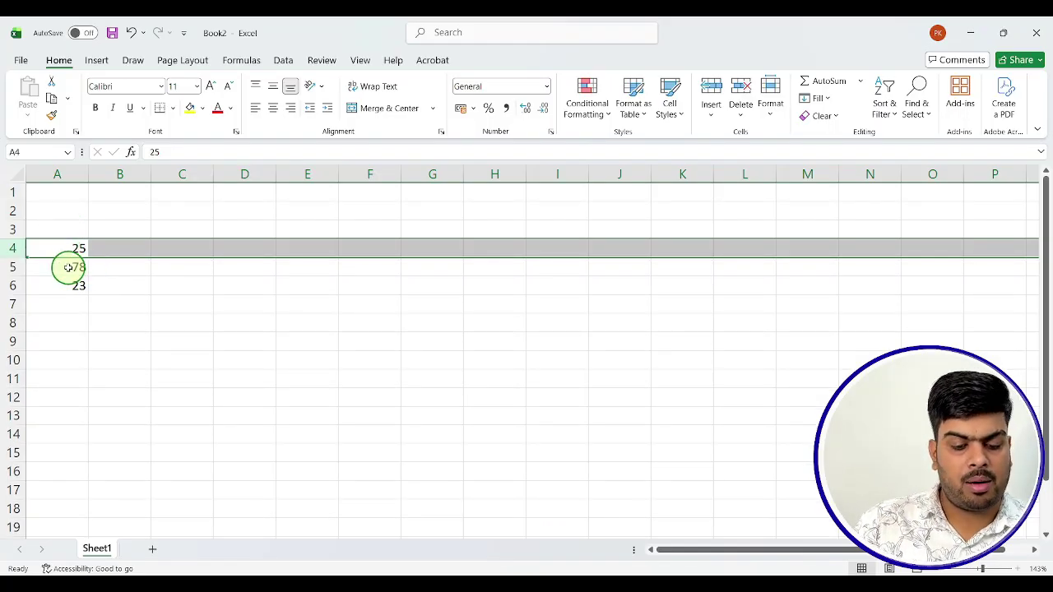
# Step: Undo the last three row deletions
pyautogui.hotkey('ctrl', 'z')
pyautogui.hotkey('ctrl', 'z')
pyautogui.hotkey('ctrl', 'z')
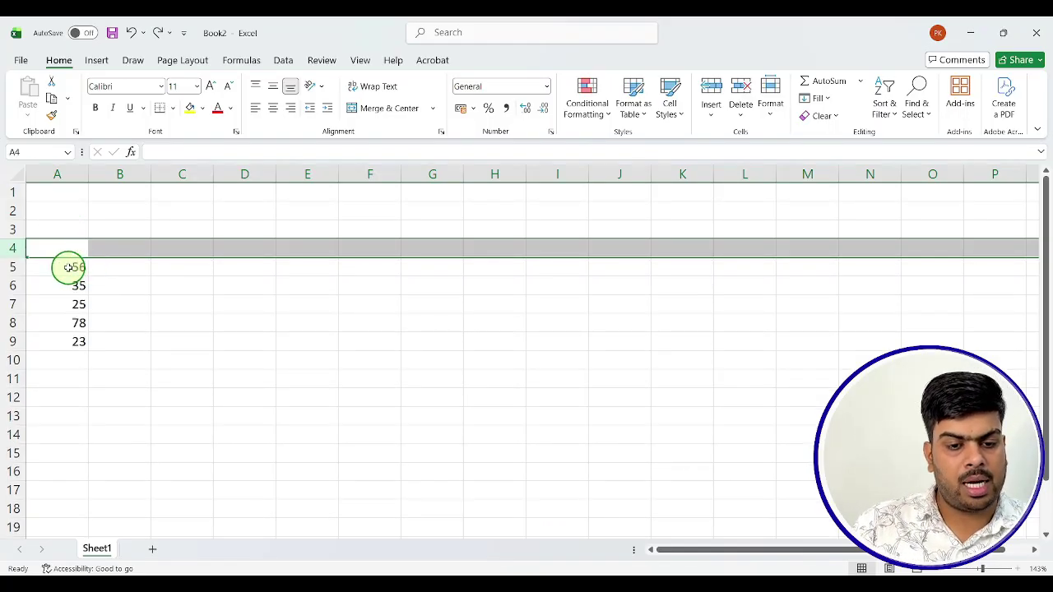
# Step: Delete only cell A2 with the Shift cells left option
pyautogui.click(51, 211)
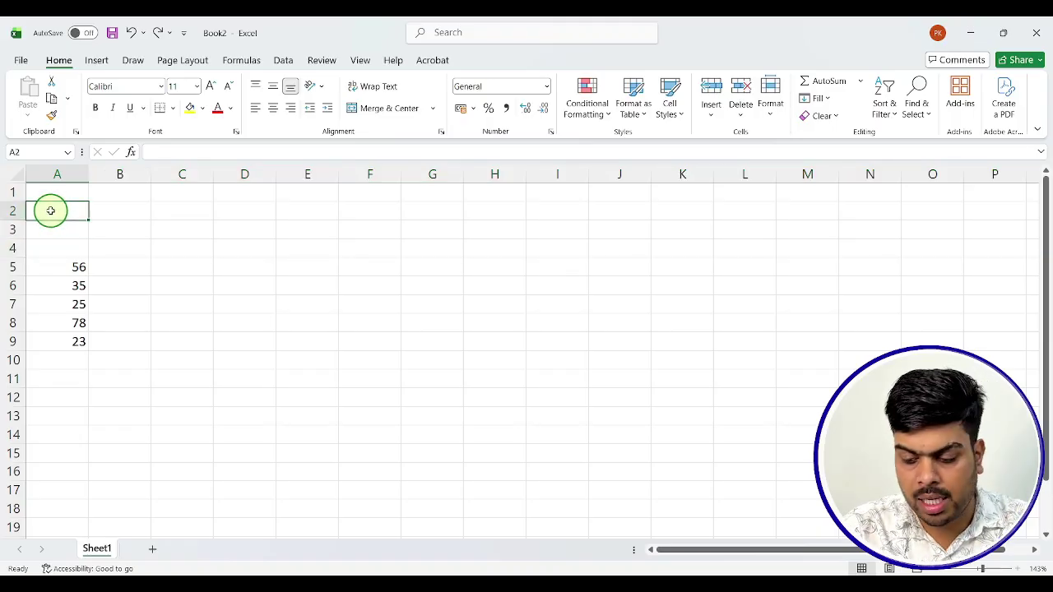
pyautogui.hotkey('ctrl', '-')
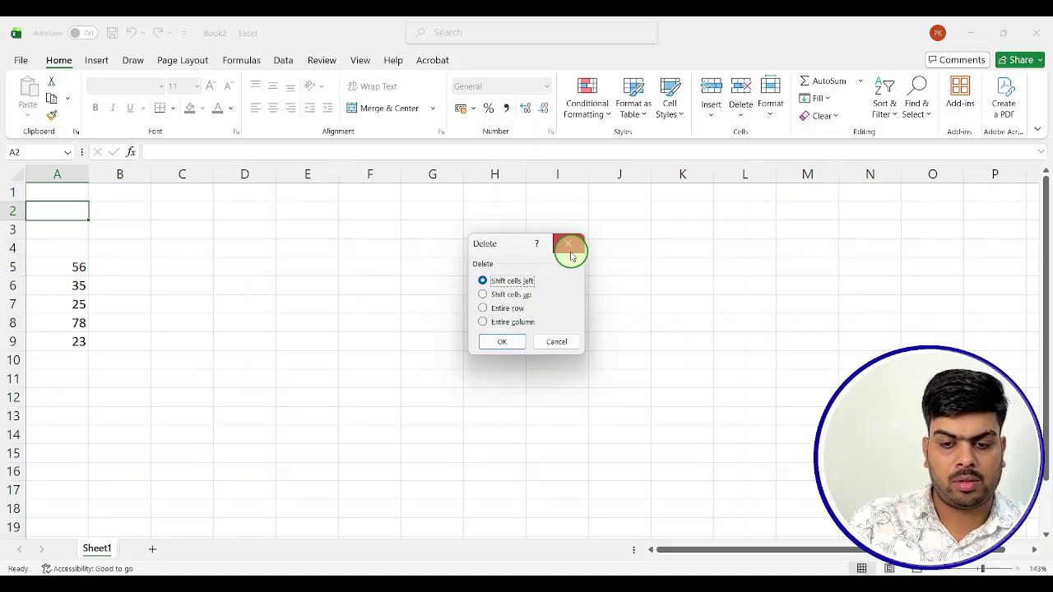
pyautogui.click(504, 341)
# Step: Delete two blank rows starting at row 2
pyautogui.click(16, 208)
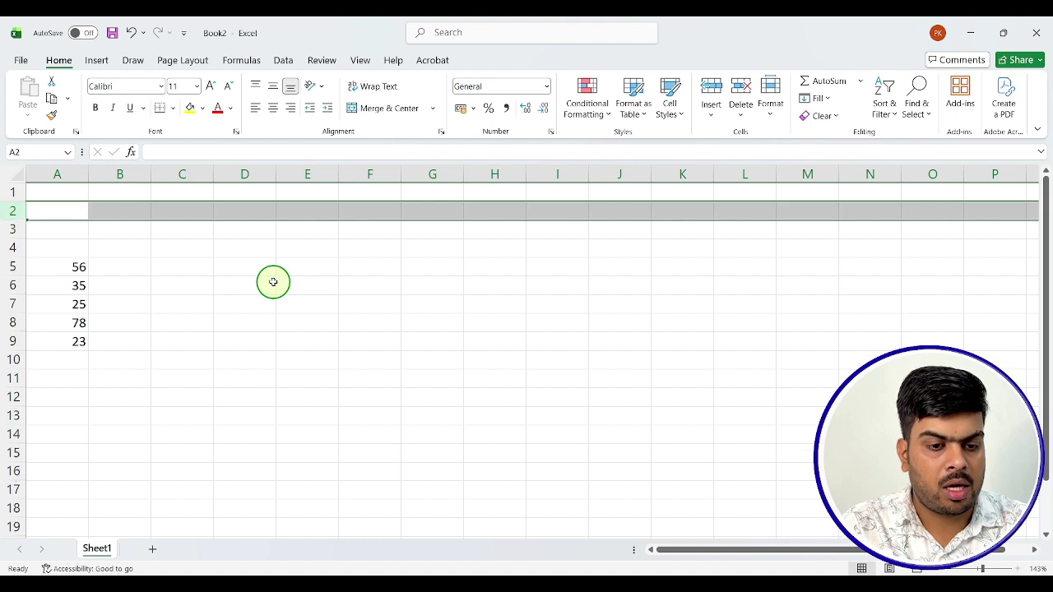
pyautogui.hotkey('ctrl', '-')
pyautogui.hotkey('ctrl', '-')
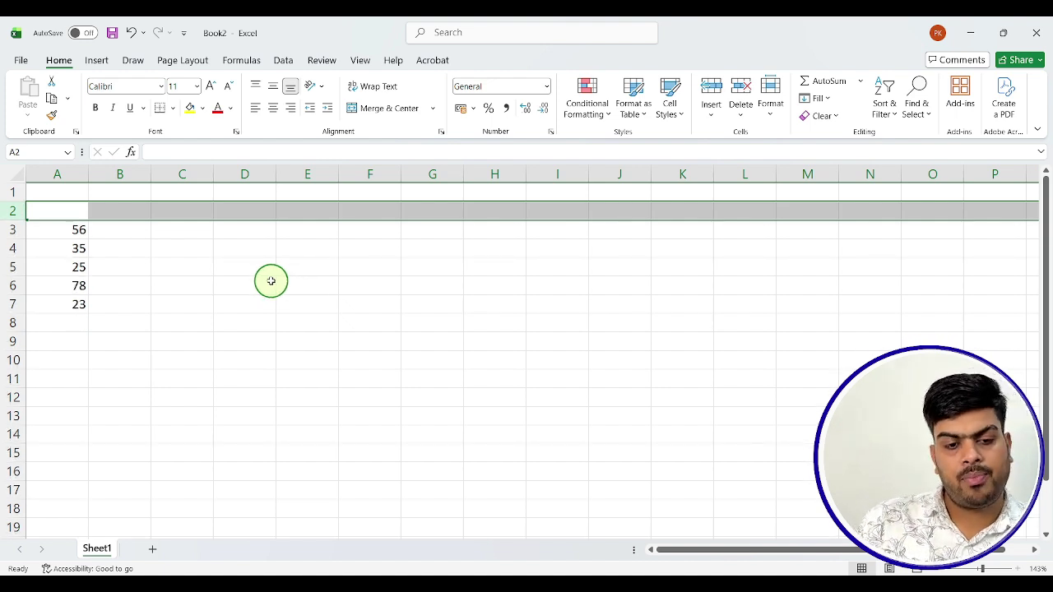
# Step: Delete the blank row 1 to move the numbers up by one row
pyautogui.click(17, 202)
pyautogui.click(17, 191)
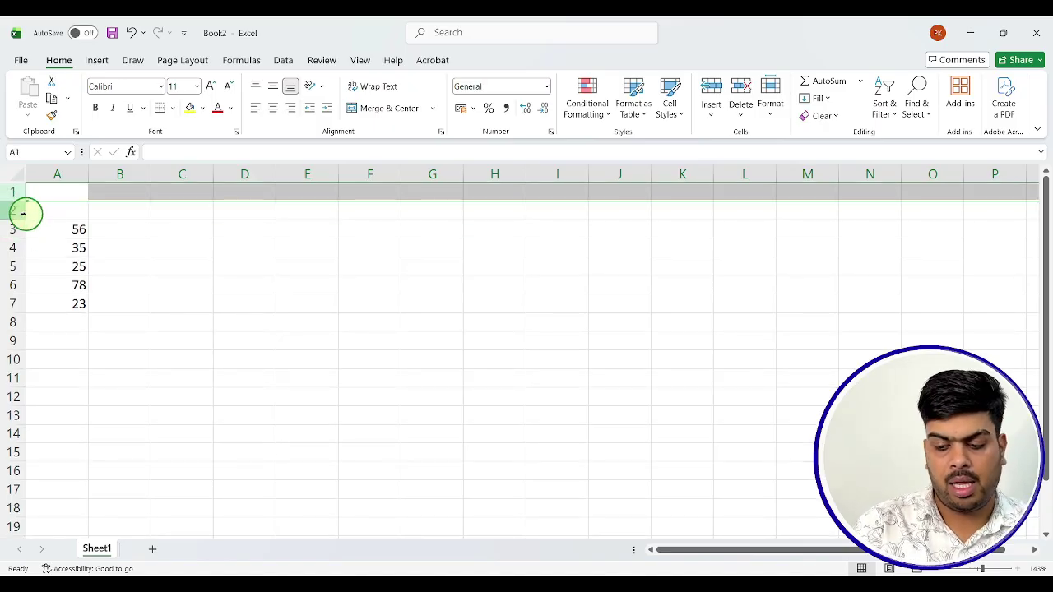
pyautogui.hotkey('ctrl', '-')
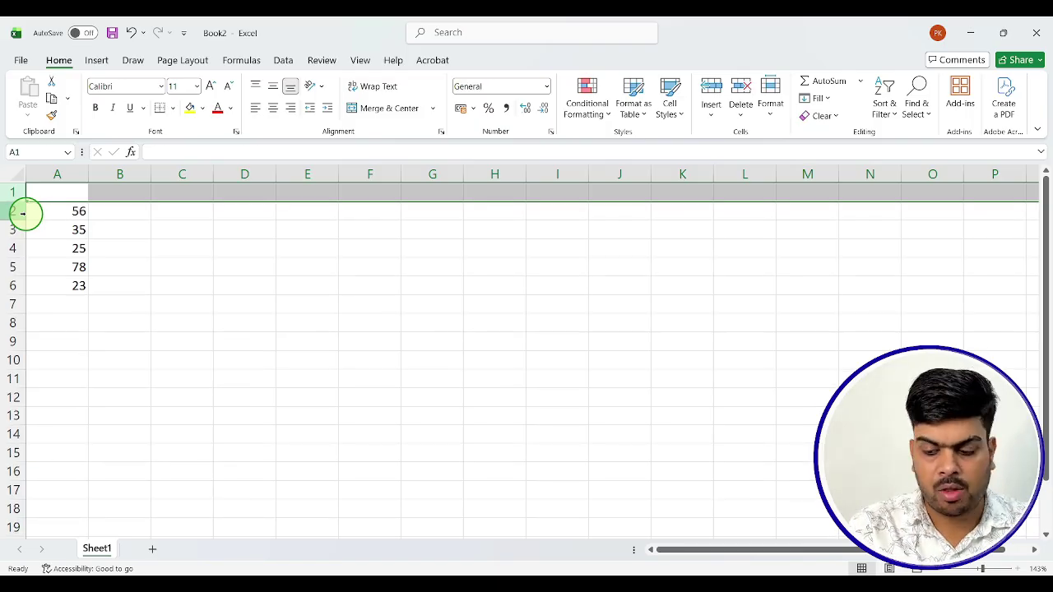
# Step: Insert six blank rows above row 1 and select cell B5
pyautogui.hotkey('ctrl', 'shift', '+')
pyautogui.hotkey('ctrl', 'shift', '+')
pyautogui.hotkey('ctrl', 'shift', '+')
pyautogui.hotkey('ctrl', 'shift', '+')
pyautogui.hotkey('ctrl', 'shift', '+')
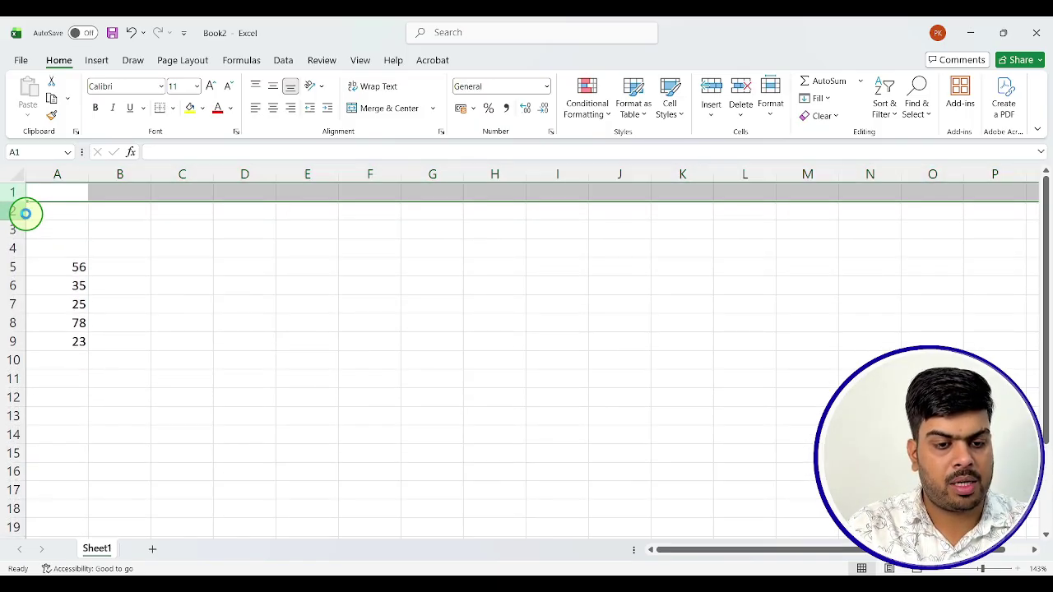
pyautogui.hotkey('ctrl', 'shift', '+')
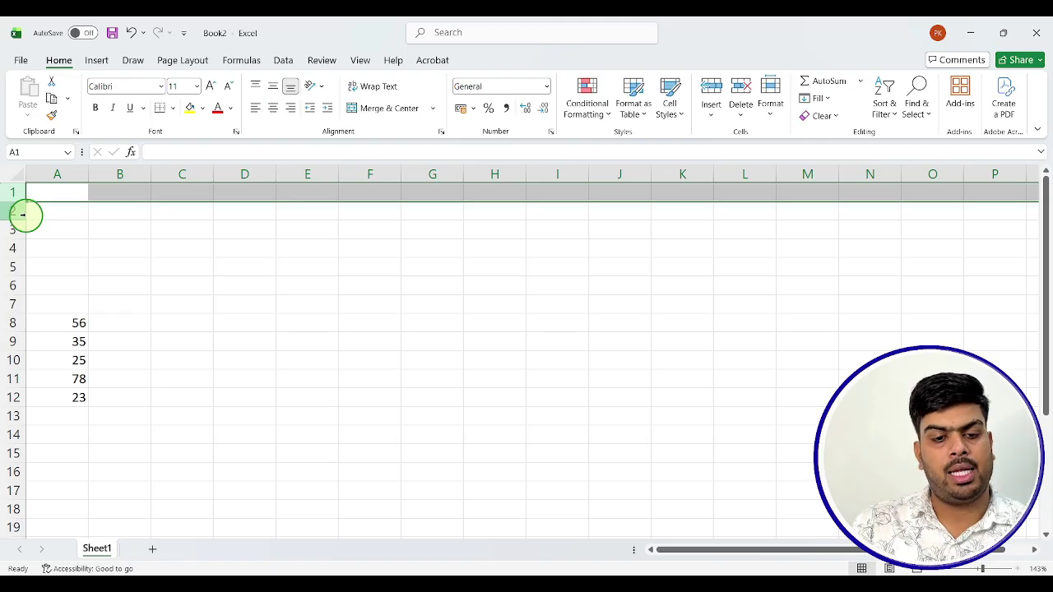
pyautogui.click(141, 273)
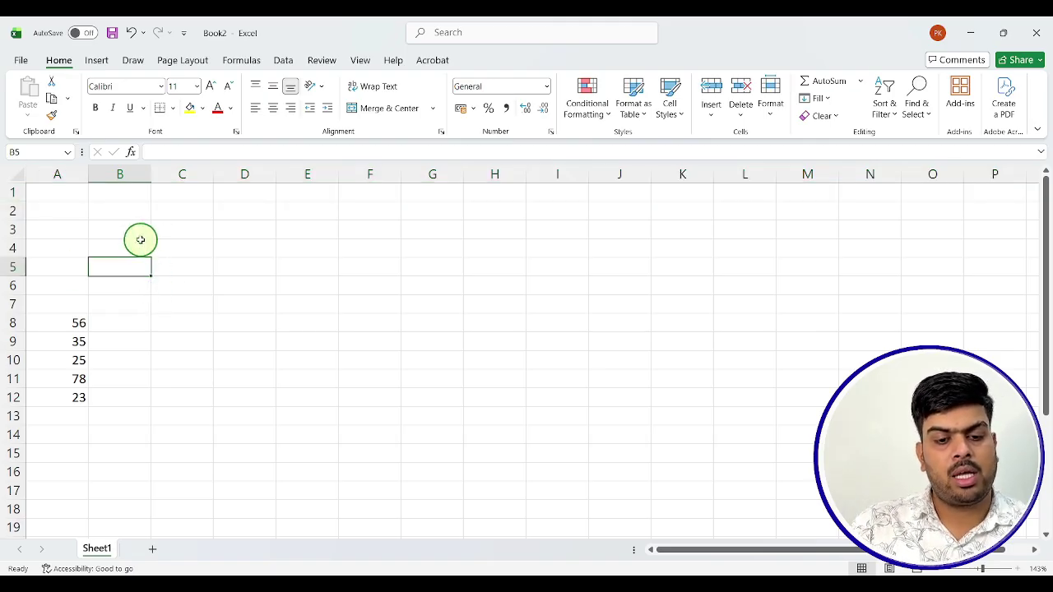
pyautogui.moveTo(140, 239); pyautogui.dragTo(148, 492)
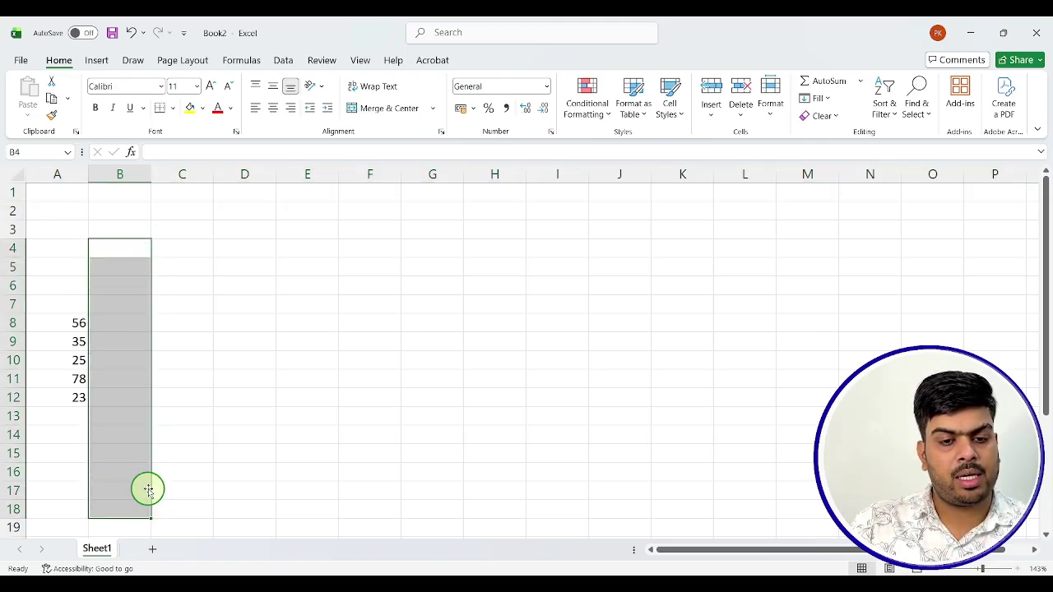
pyautogui.click(138, 175)
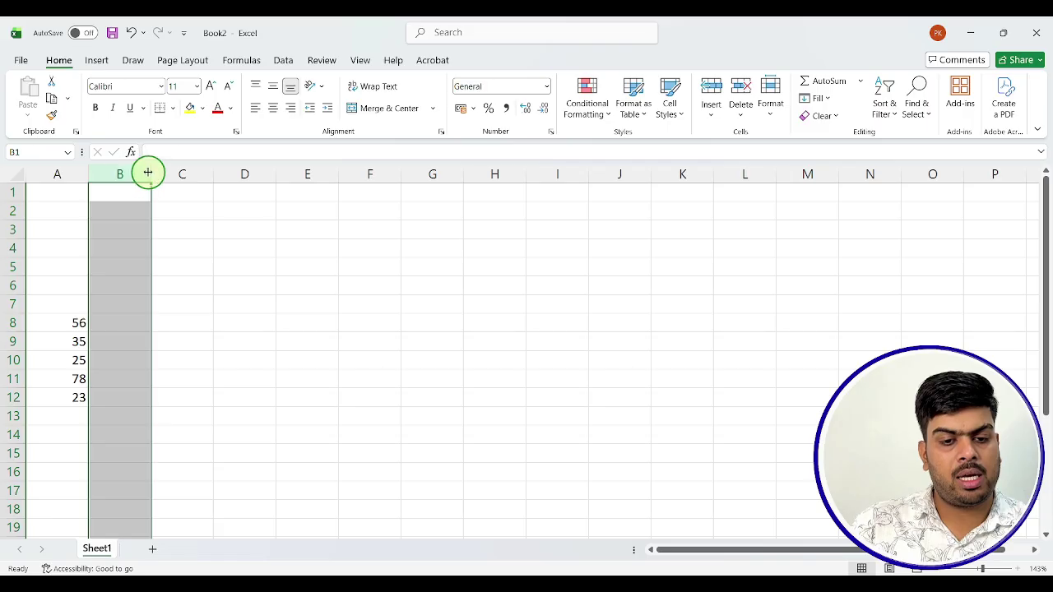
pyautogui.click(150, 174)
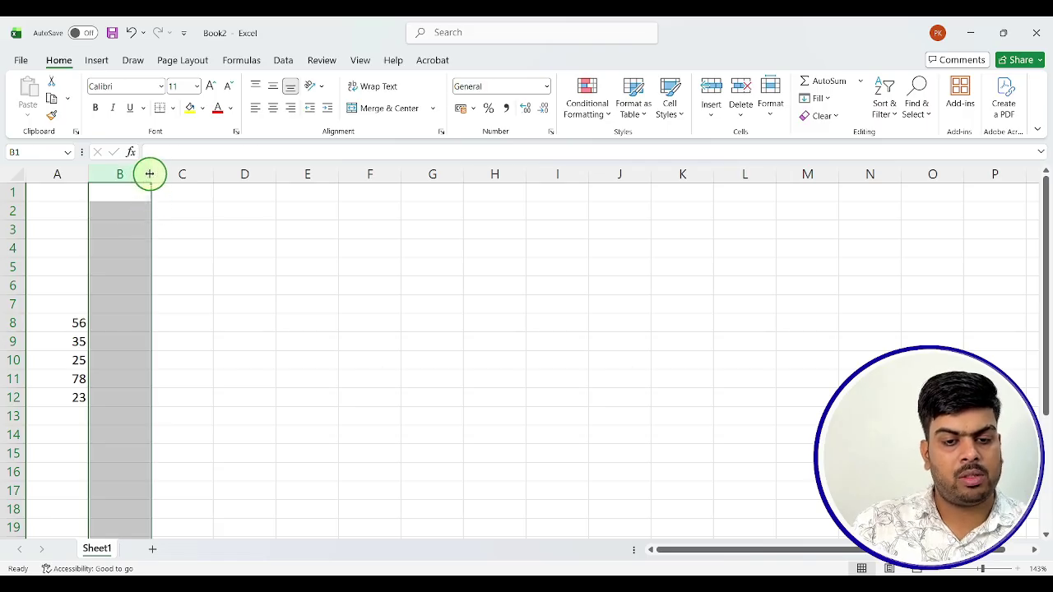
pyautogui.click(147, 172)
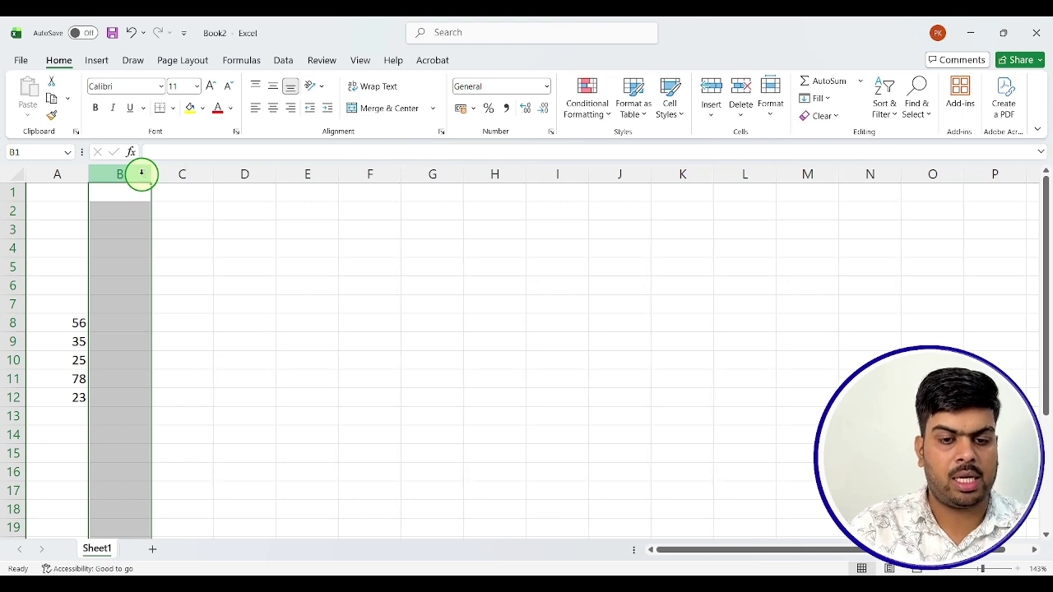
# Step: Insert four blank columns before column A to shift the numbers into column E
pyautogui.click(70, 173)
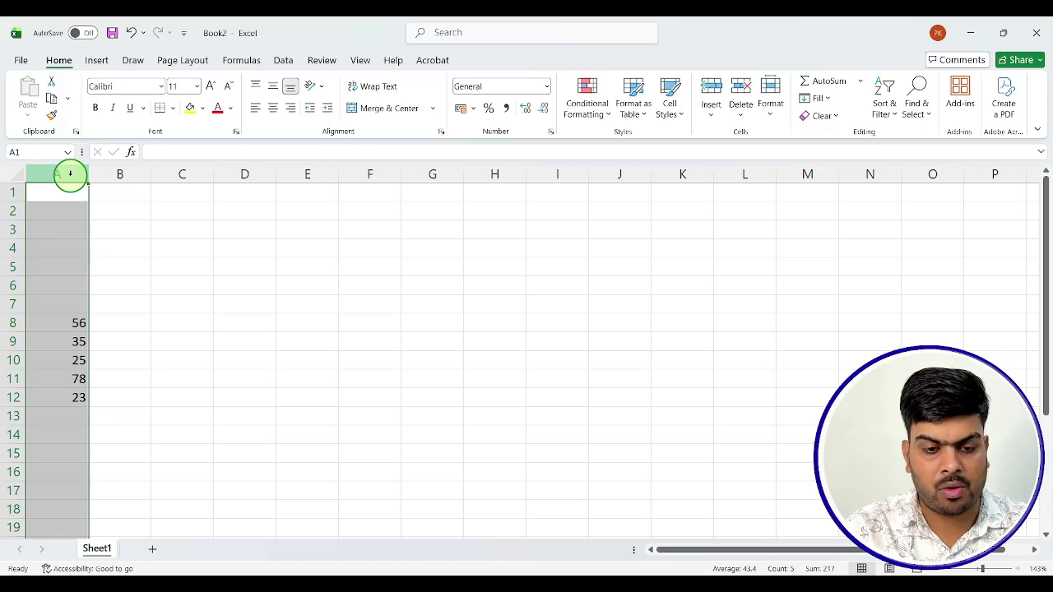
pyautogui.hotkey('ctrl', 'shift', '=')
pyautogui.hotkey('ctrl', 'shift', '=')
pyautogui.hotkey('ctrl', 'shift', '=')
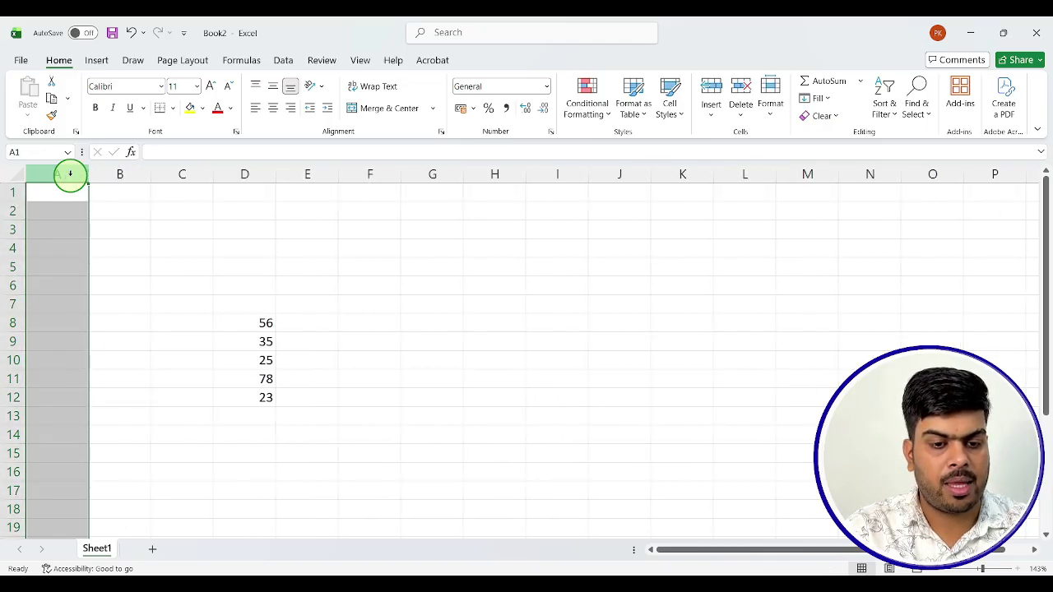
pyautogui.hotkey('ctrl', 'shift', '=')
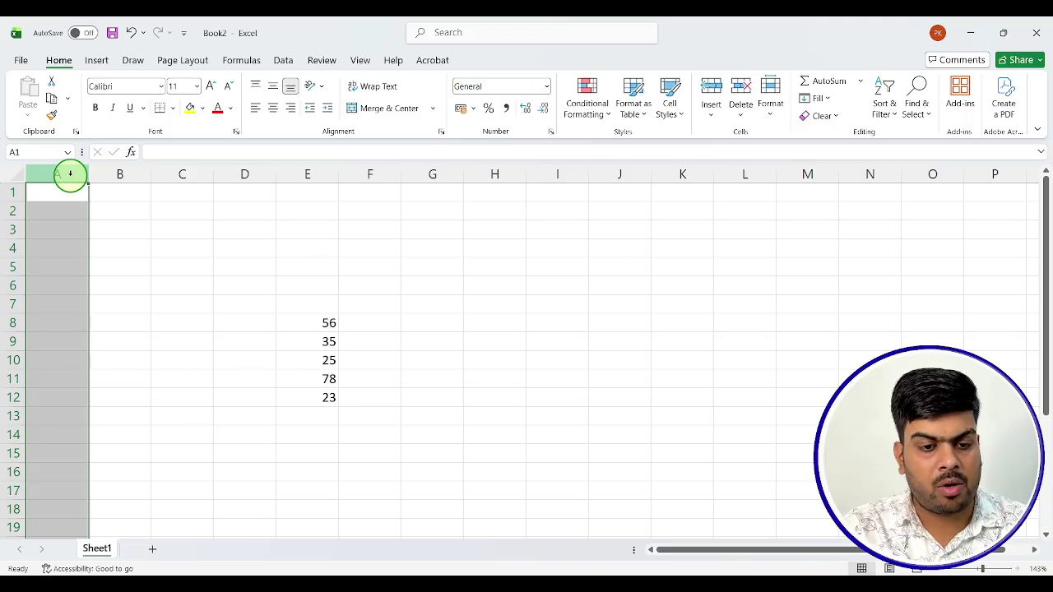
# Step: Delete three of the blank columns starting at column A, bringing the numbers back to column B
pyautogui.hotkey('ctrl', '-')
pyautogui.hotkey('ctrl', '-')
pyautogui.hotkey('ctrl', '-')
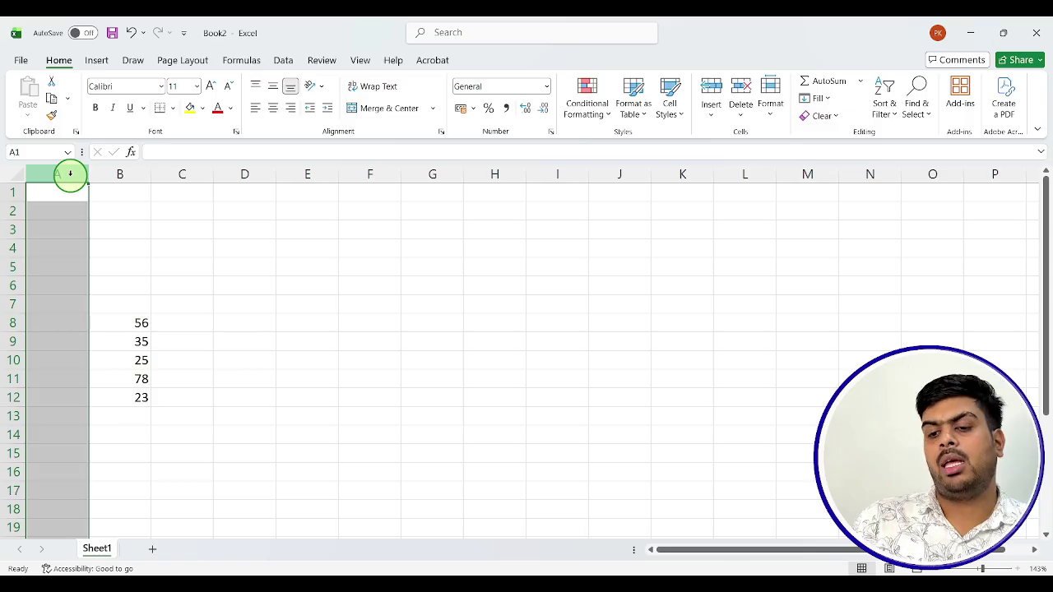
# Step: Insert a blank row above row 10, between the numbers 35 and 25, and enter 98 in cell B10
pyautogui.moveTo(143, 357); pyautogui.dragTo(142, 346)
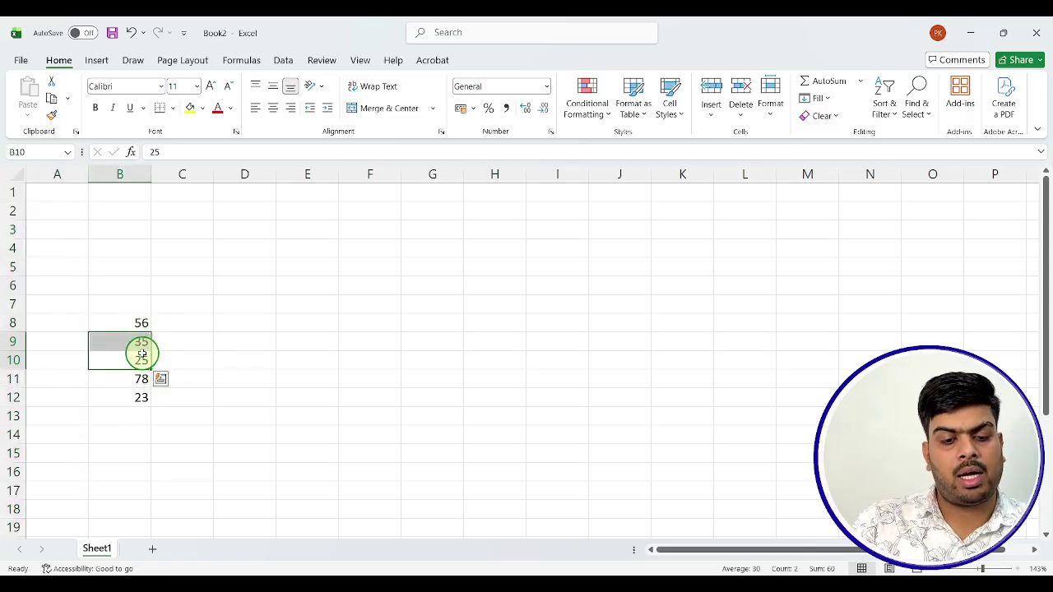
pyautogui.click(10, 360)
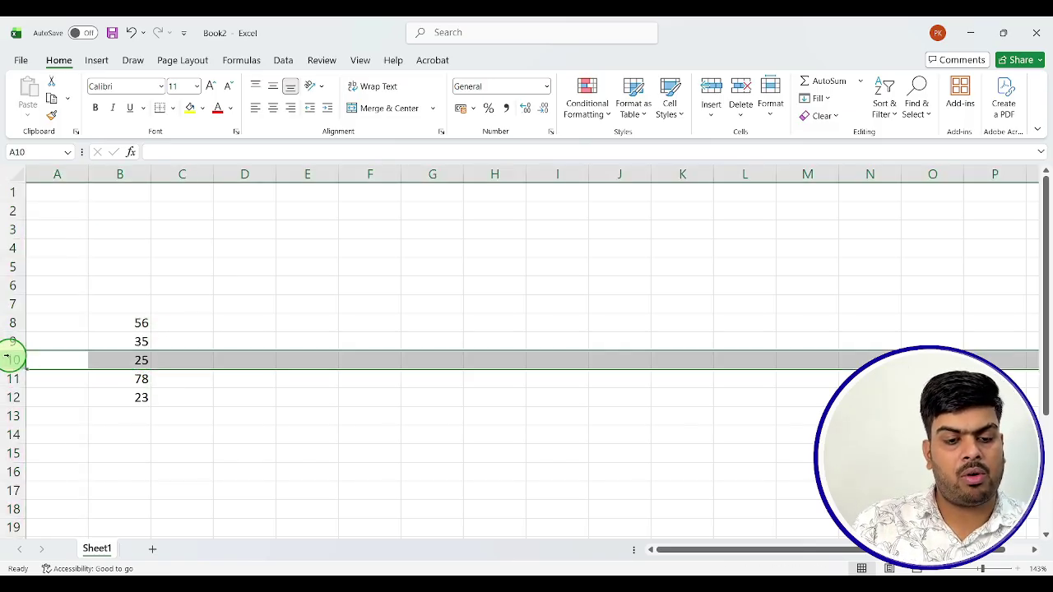
pyautogui.hotkey('ctrl', '+')
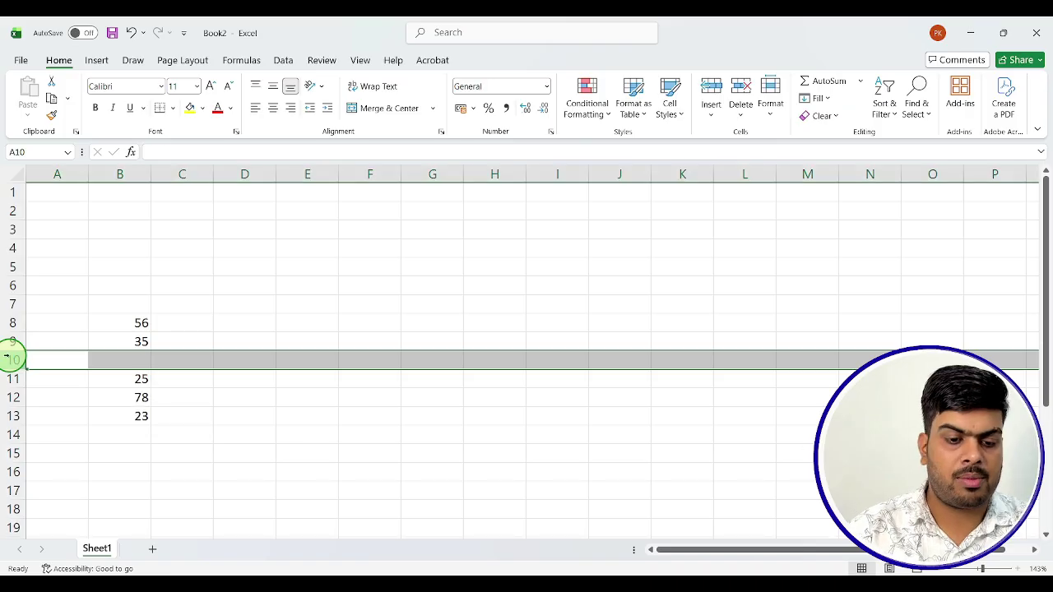
pyautogui.click(129, 363)
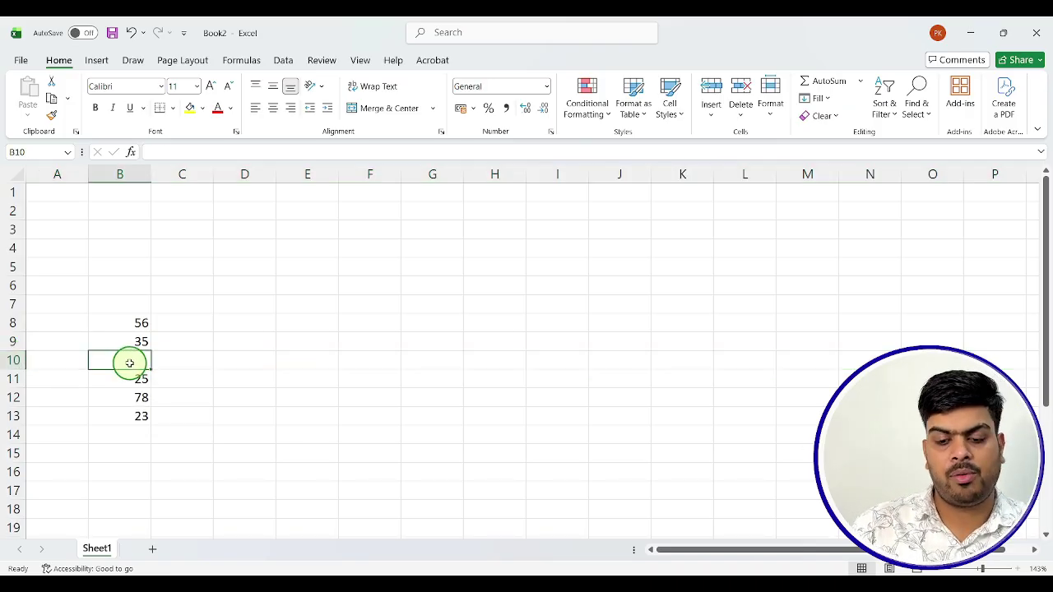
pyautogui.write('98')
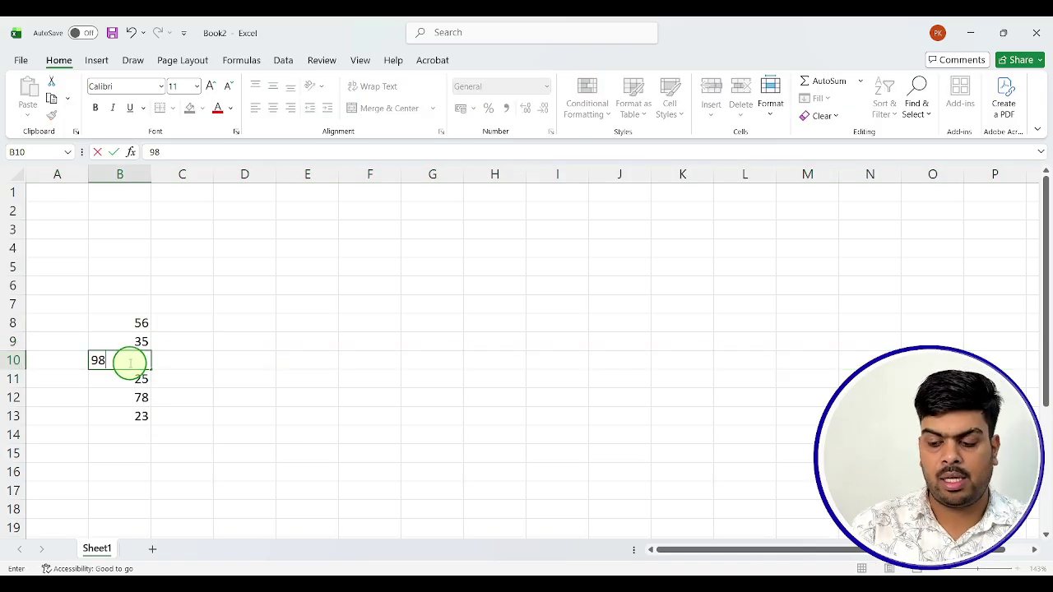
pyautogui.press('Return')
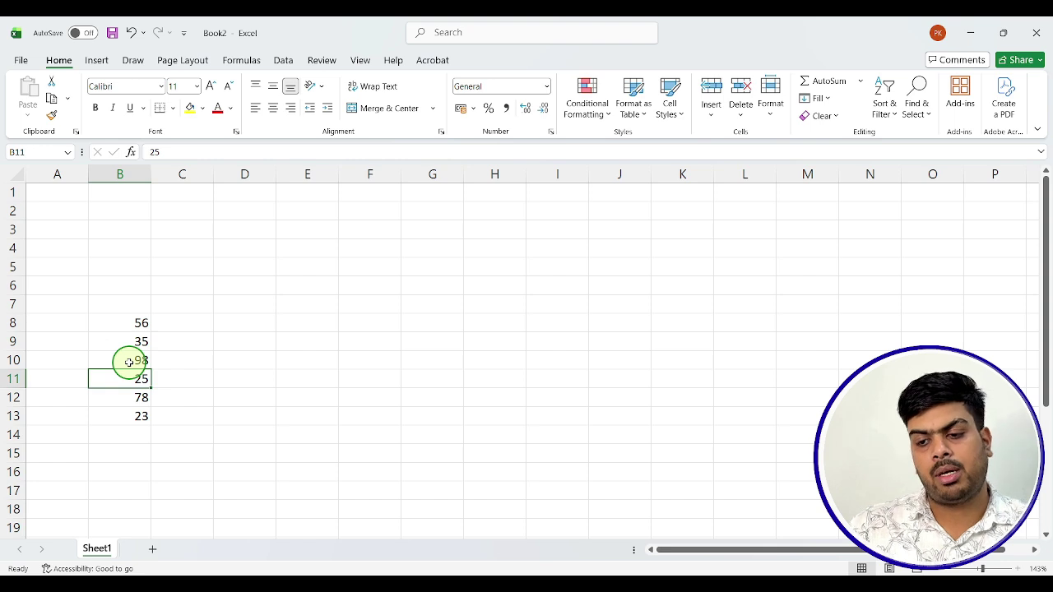